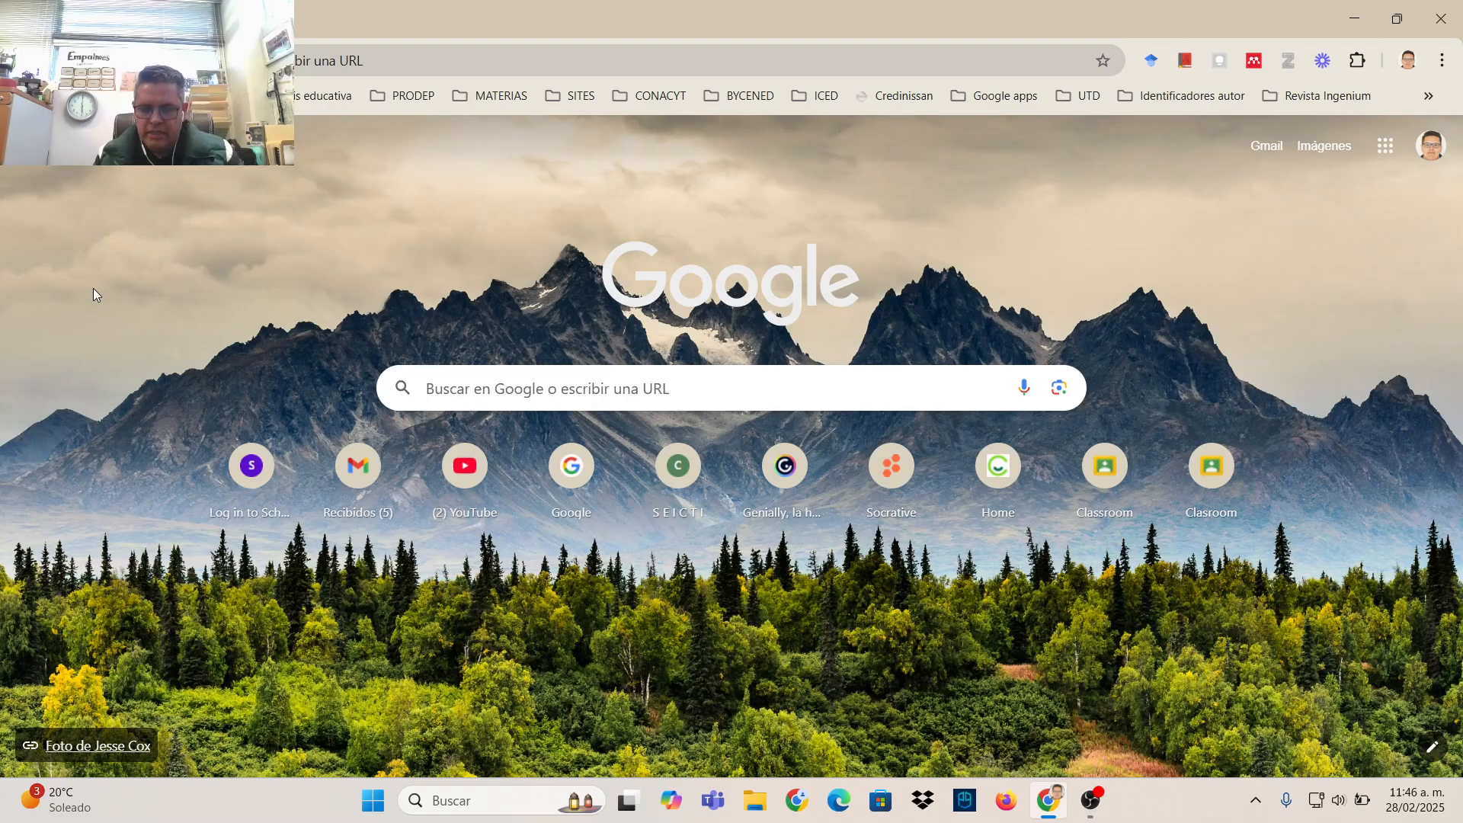
- Search Google for "nasa data viewer" and open the NASA POWER DAV site, dismissing the translation offer
left_click(481, 388)
type("d")
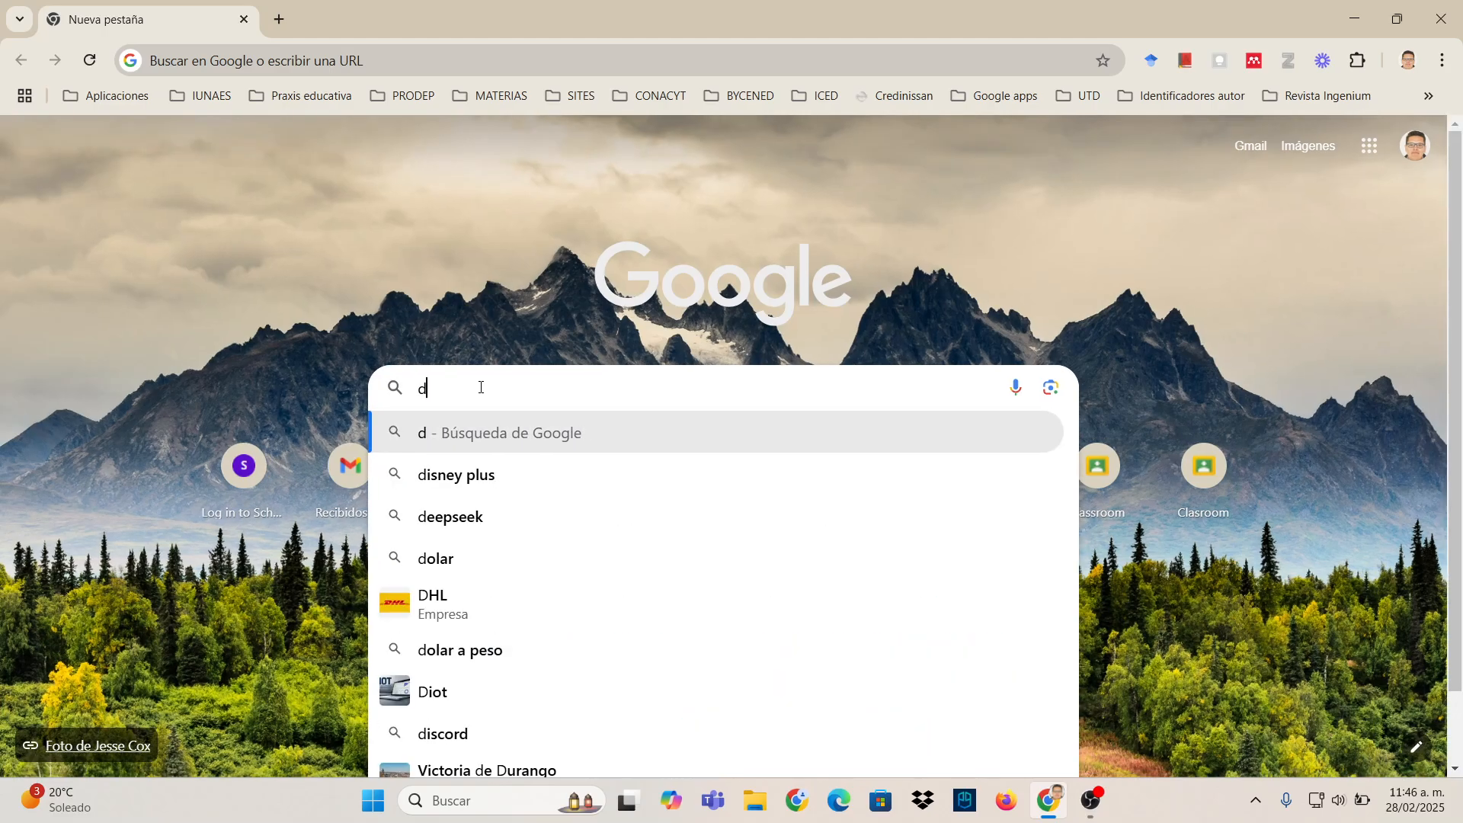
key("BackSpace")
type("na")
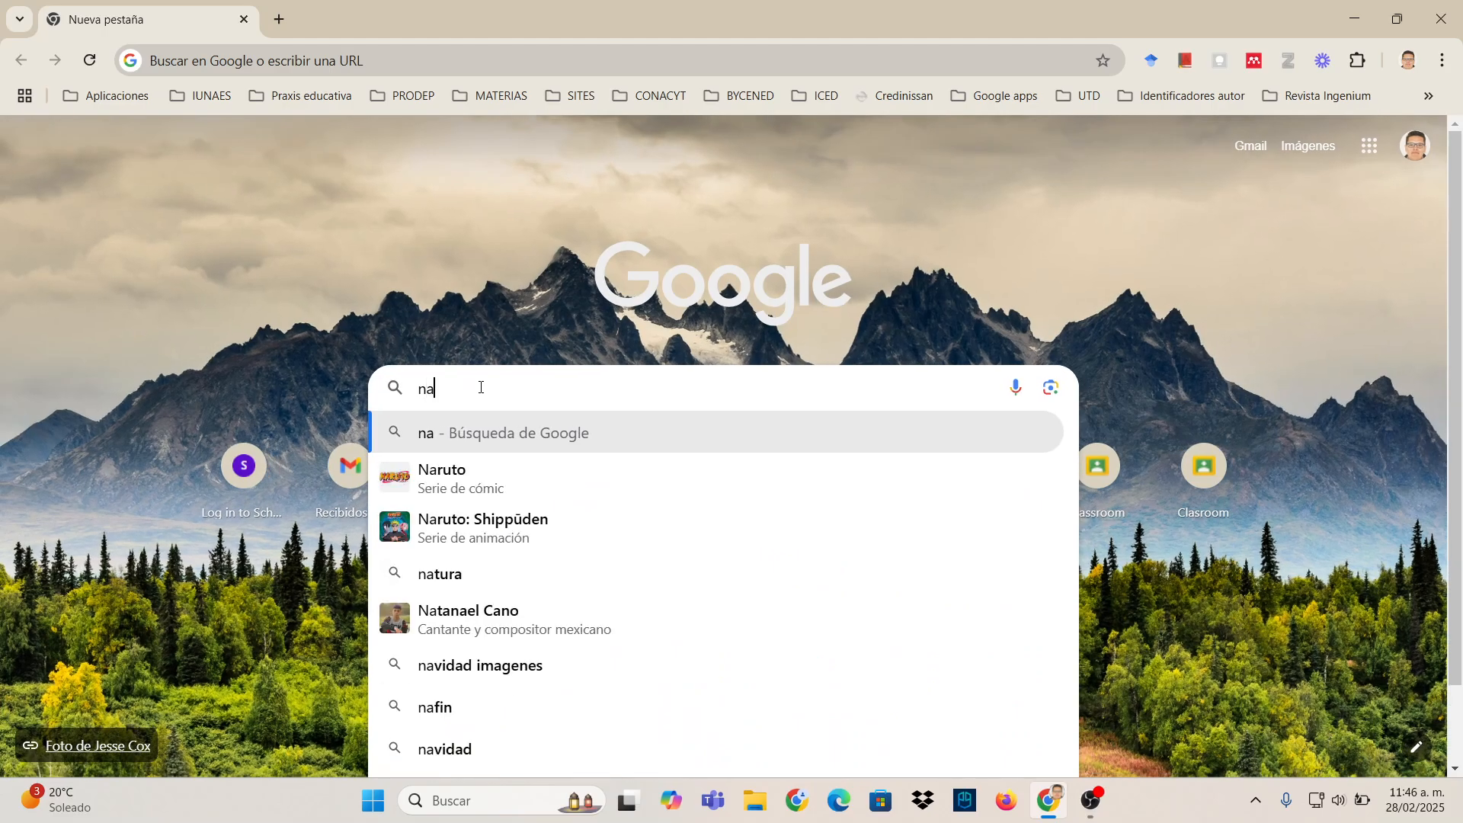
type("sa")
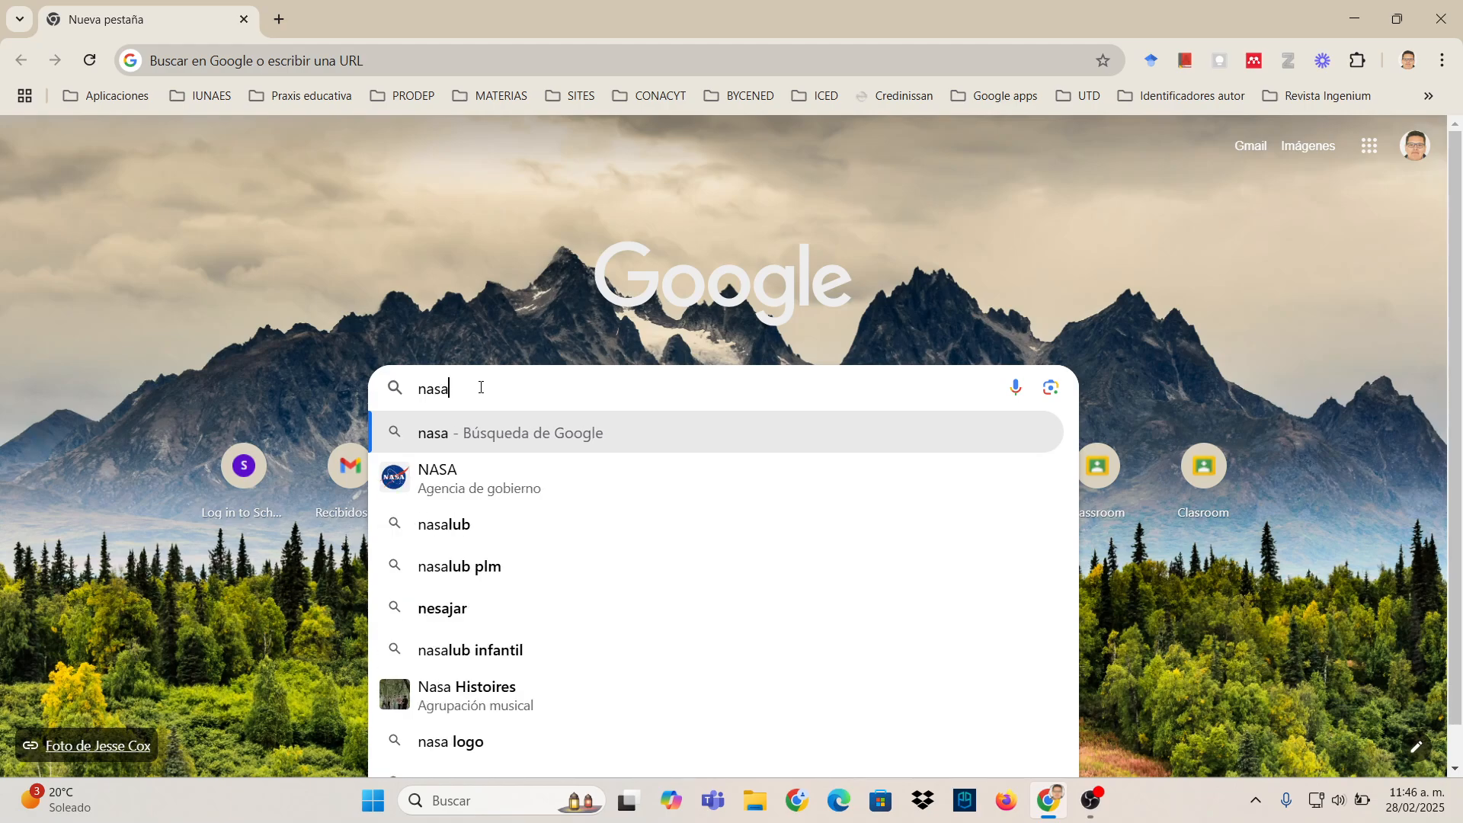
type(" da")
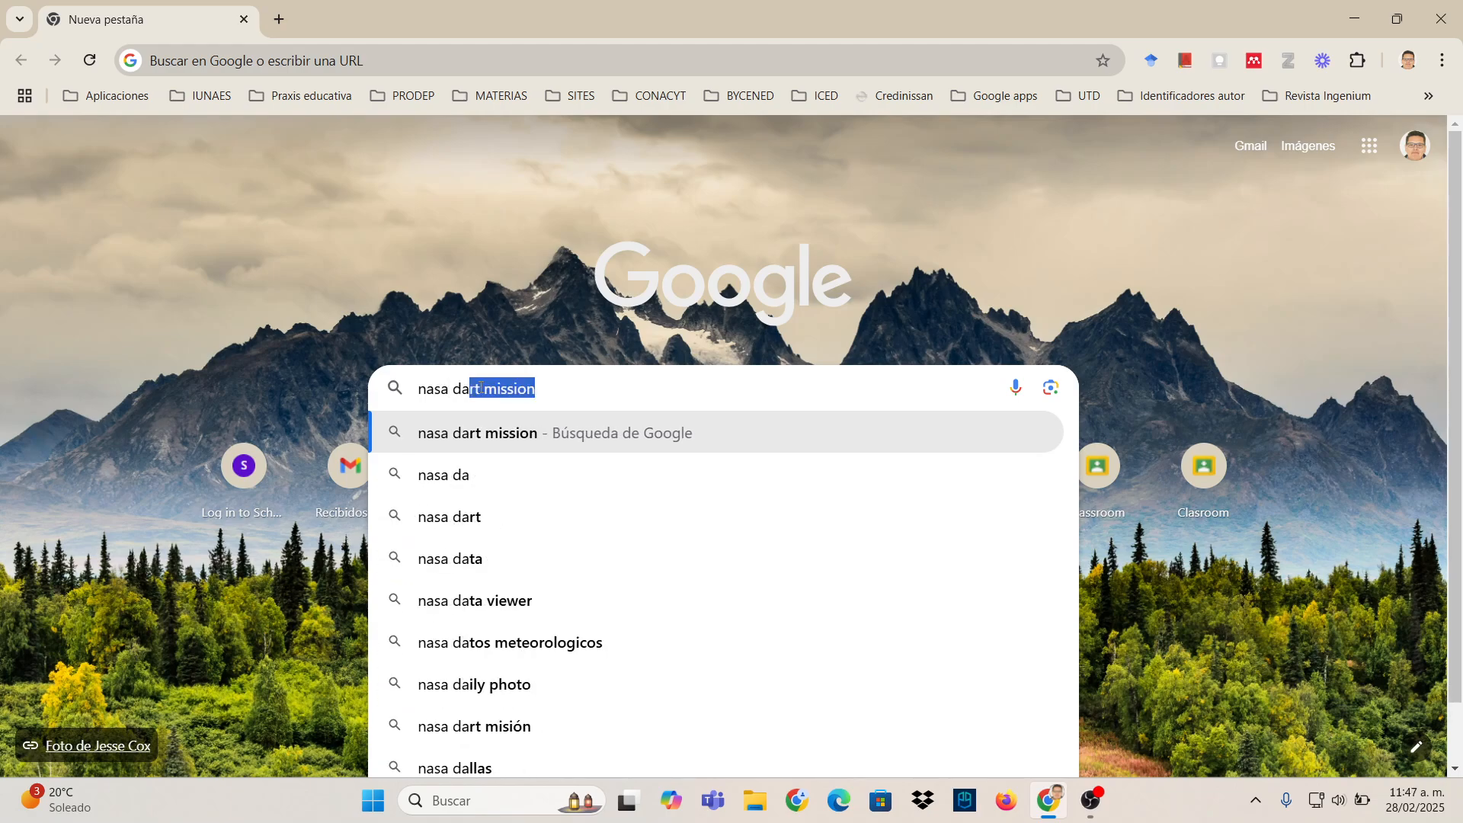
type("ta")
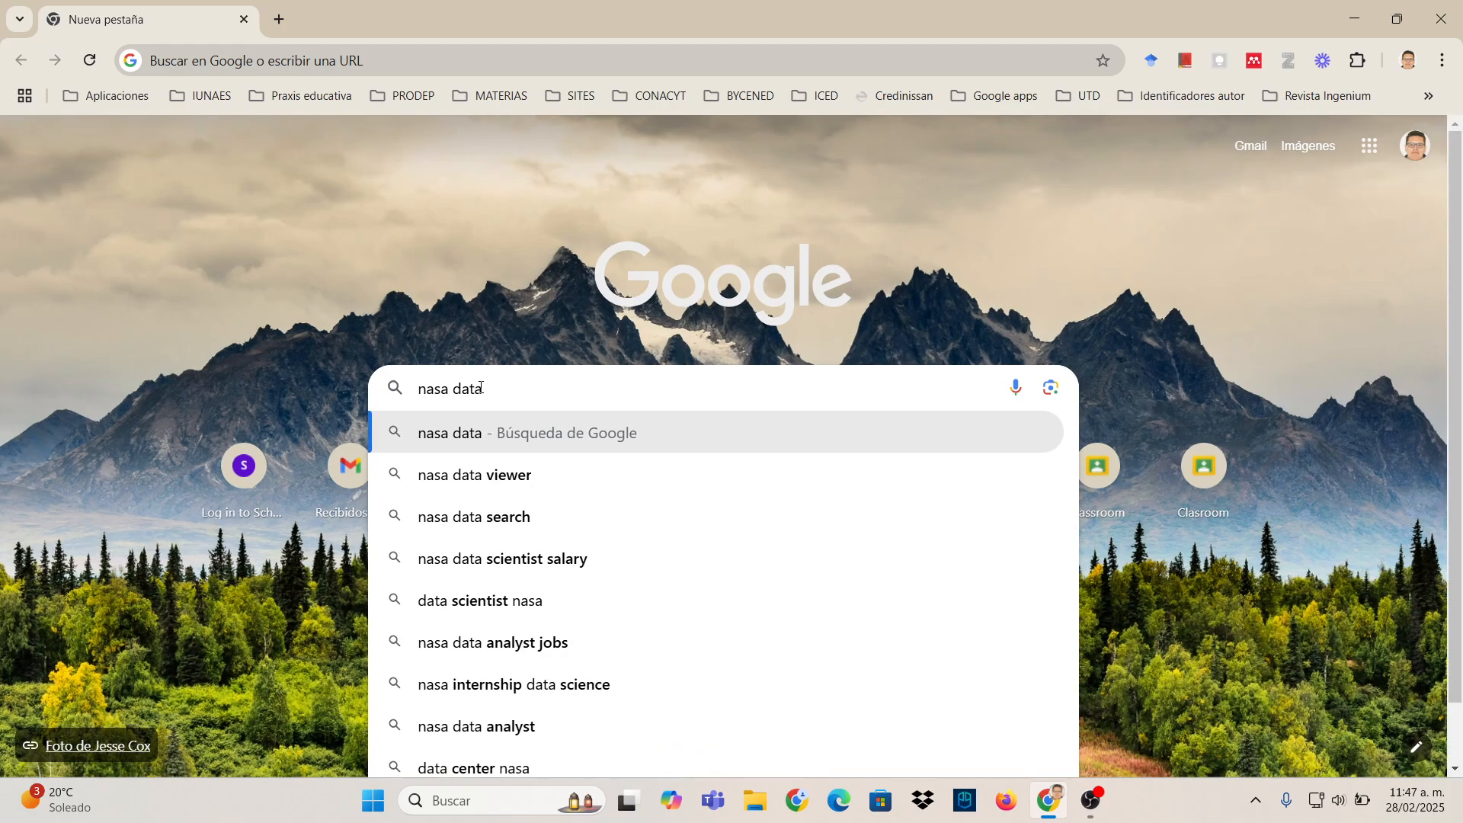
left_click(487, 476)
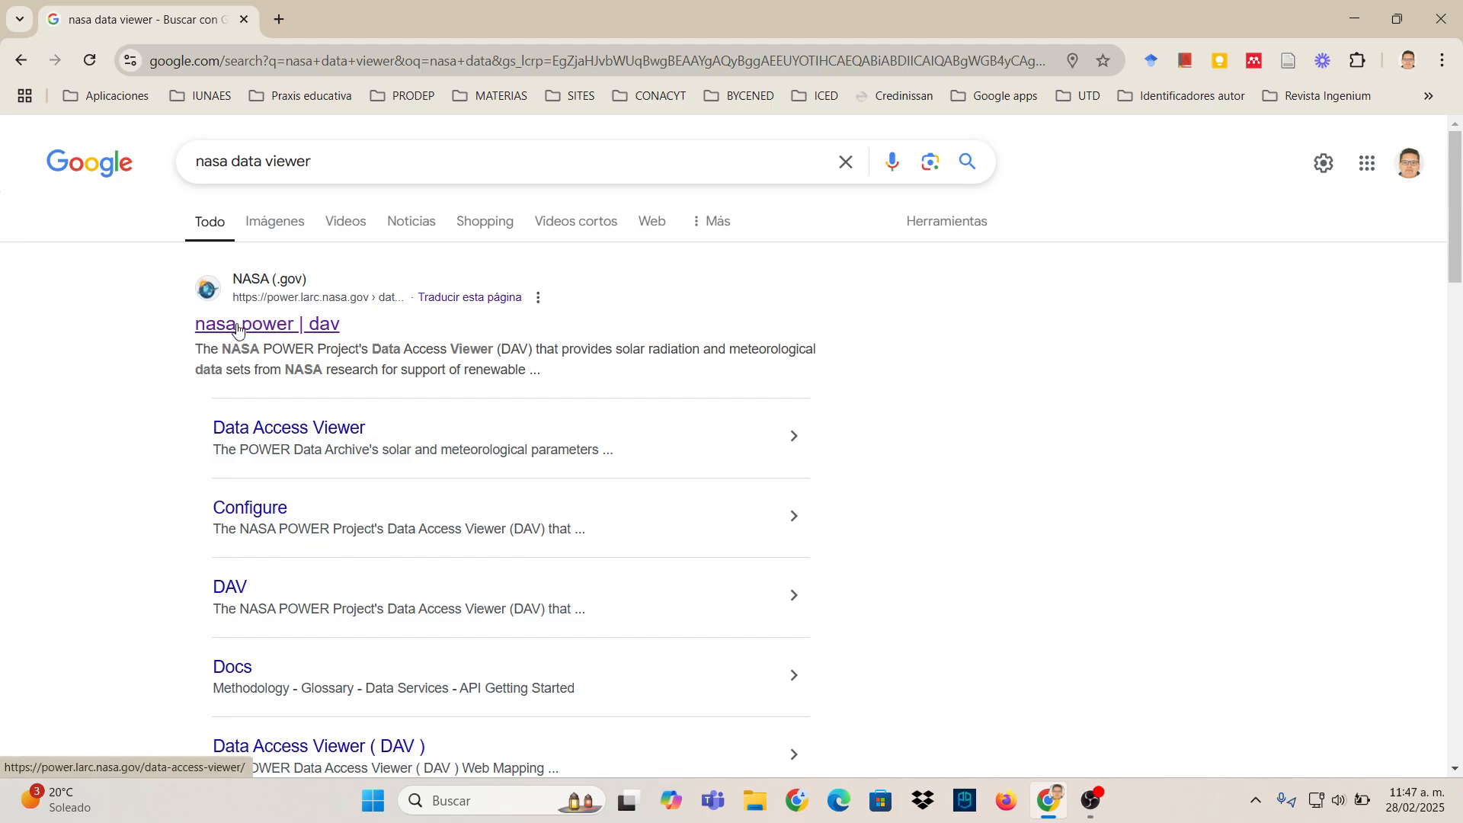
left_click(237, 328)
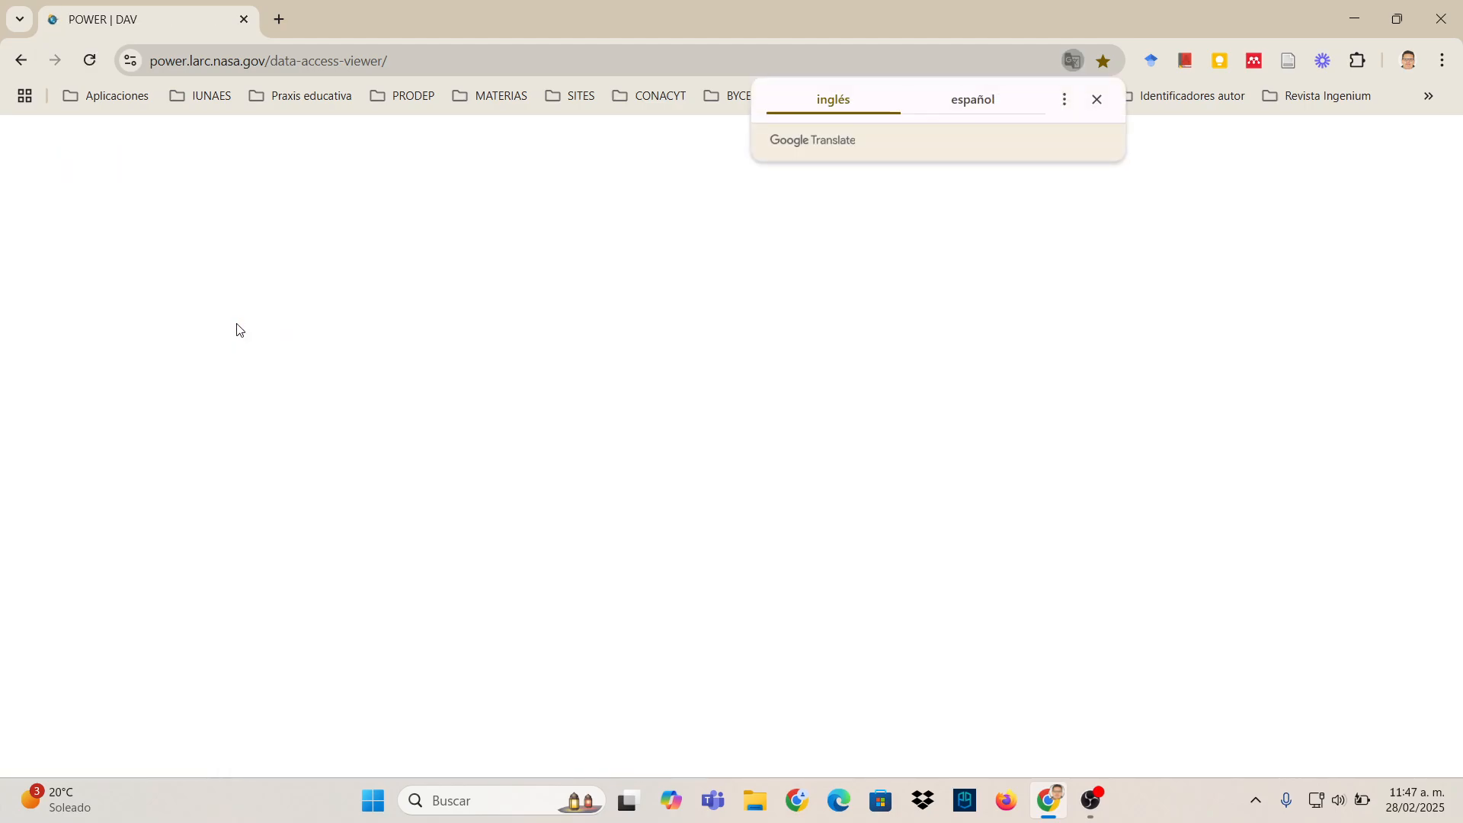
left_click(1099, 101)
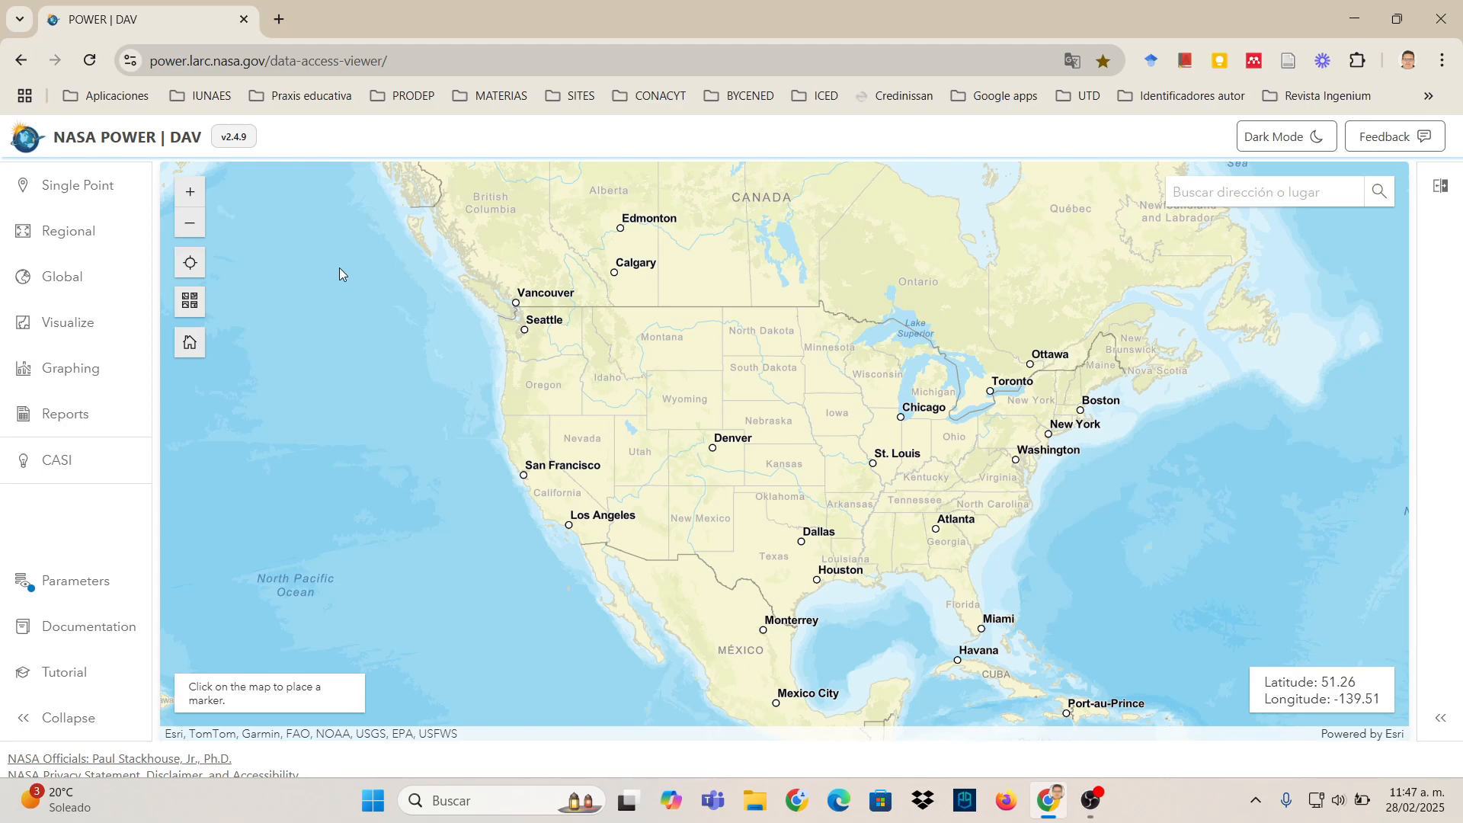
- Open the Single Point data request form and review its settings
left_click(83, 195)
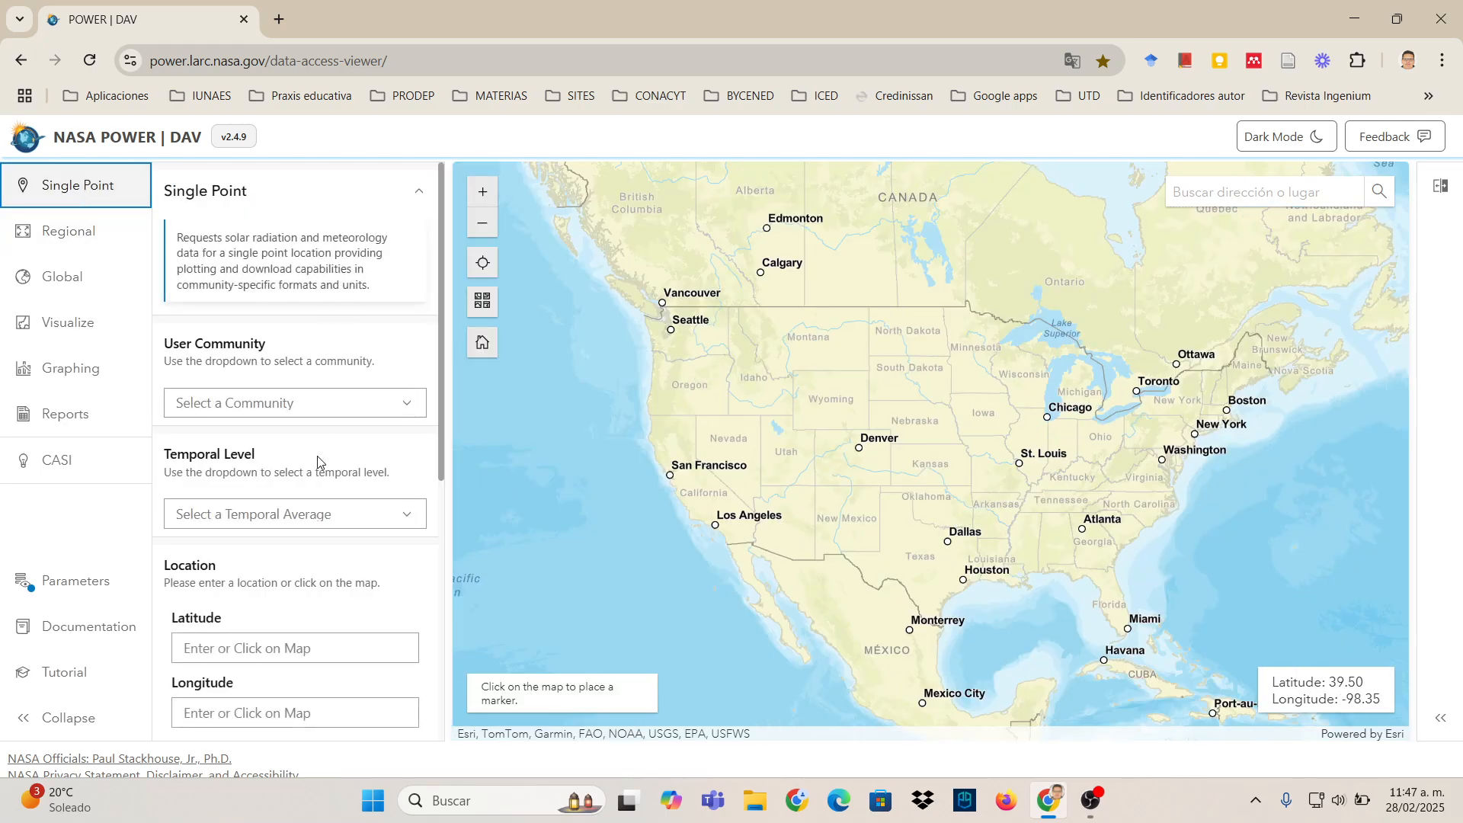
scroll(318, 461, "down", 4)
scroll(318, 468, "down", 1)
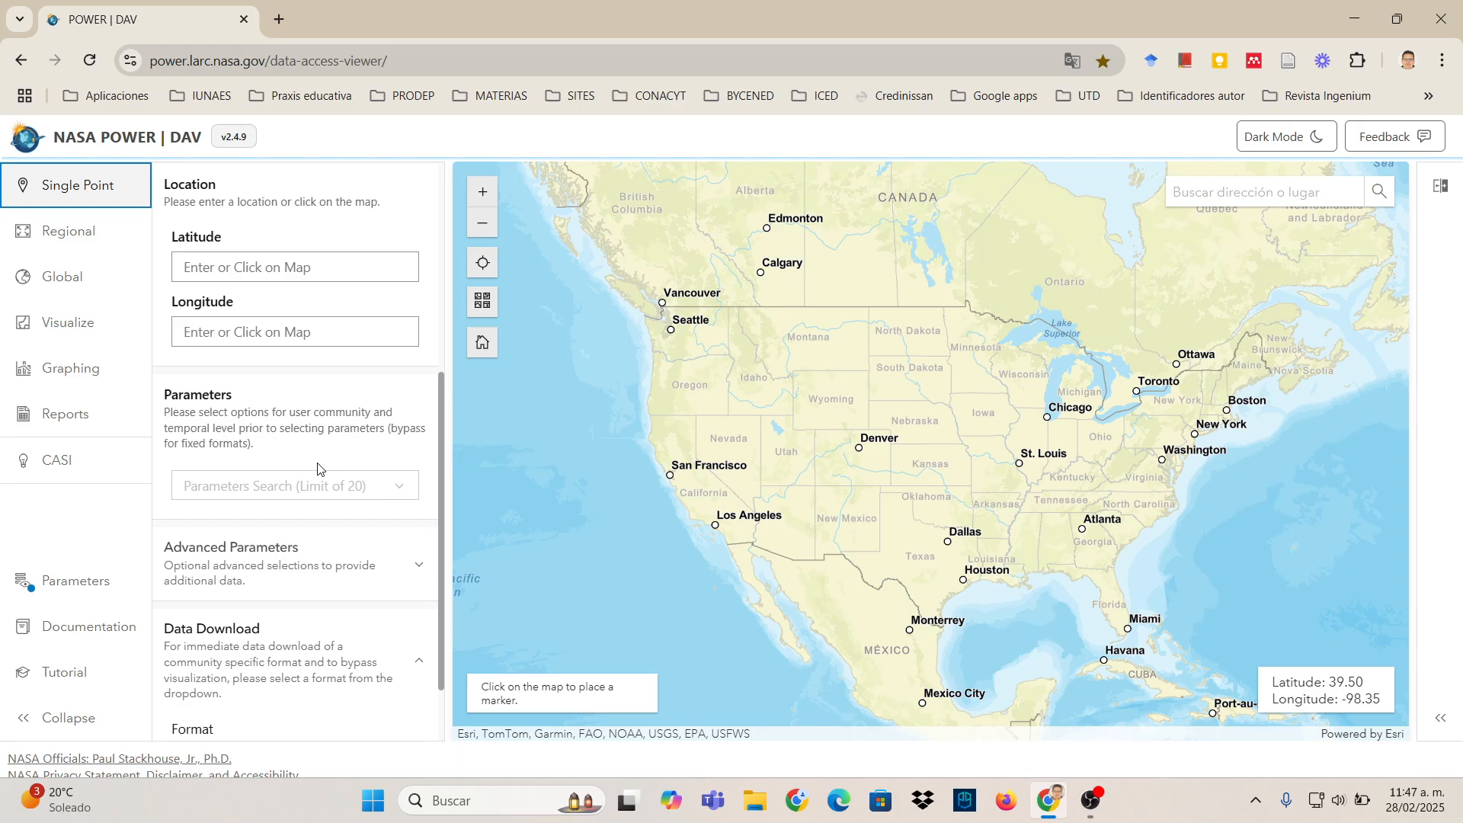
scroll(318, 468, "up", 5)
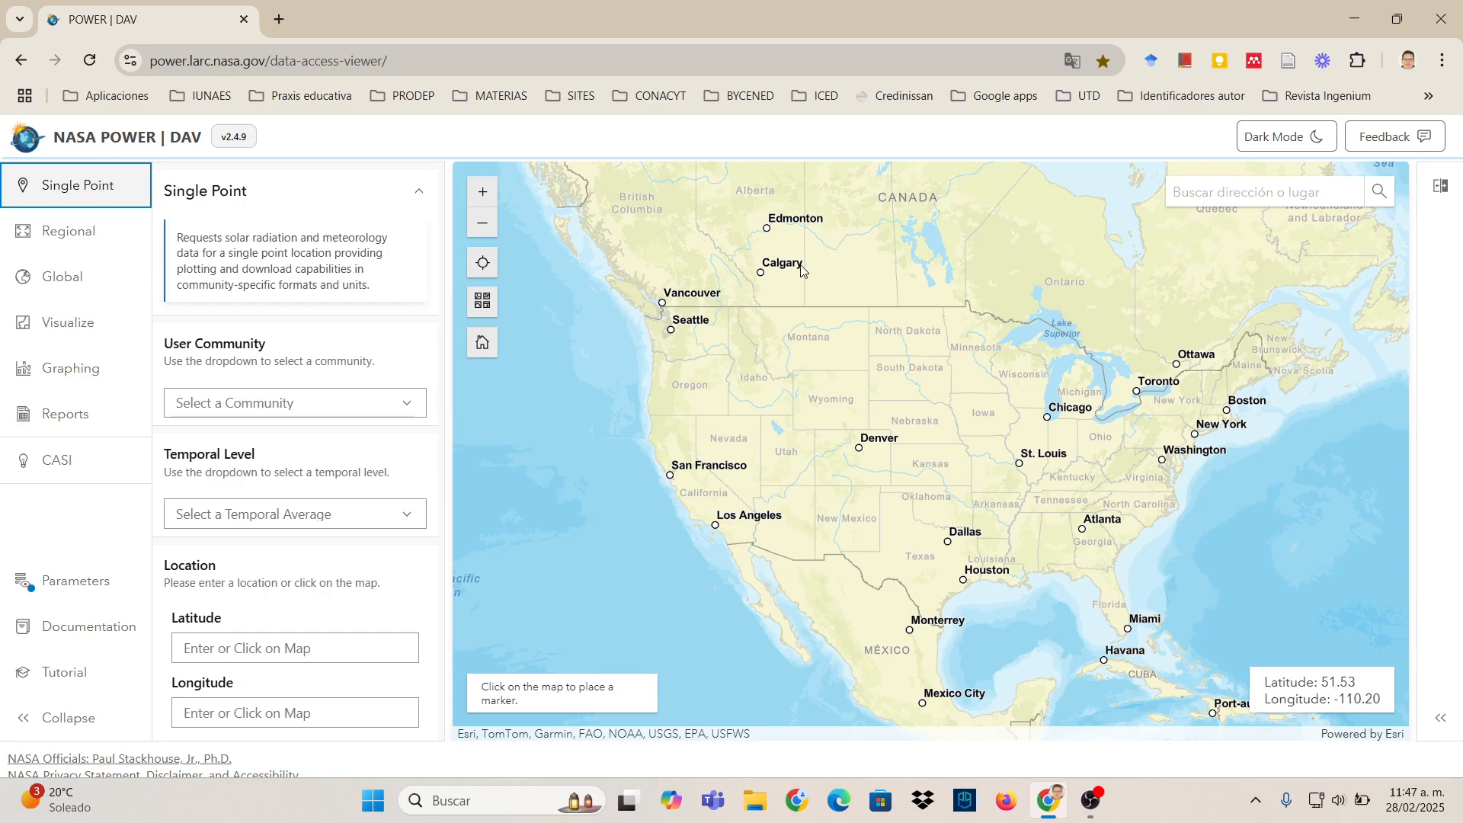
- Search the map for Durango and choose Durango, MEX as the request location
left_click(1195, 196)
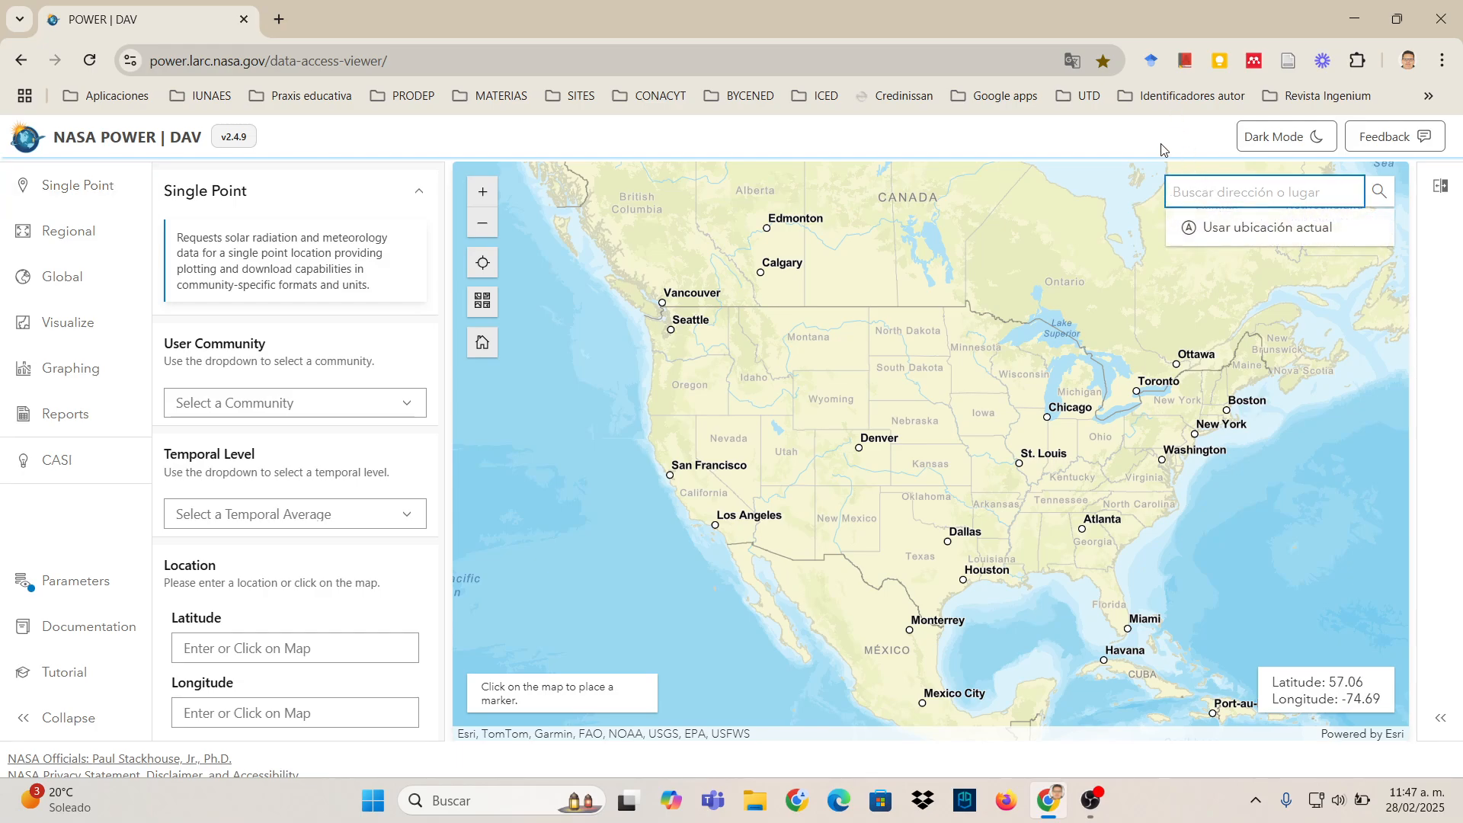
type("Durango")
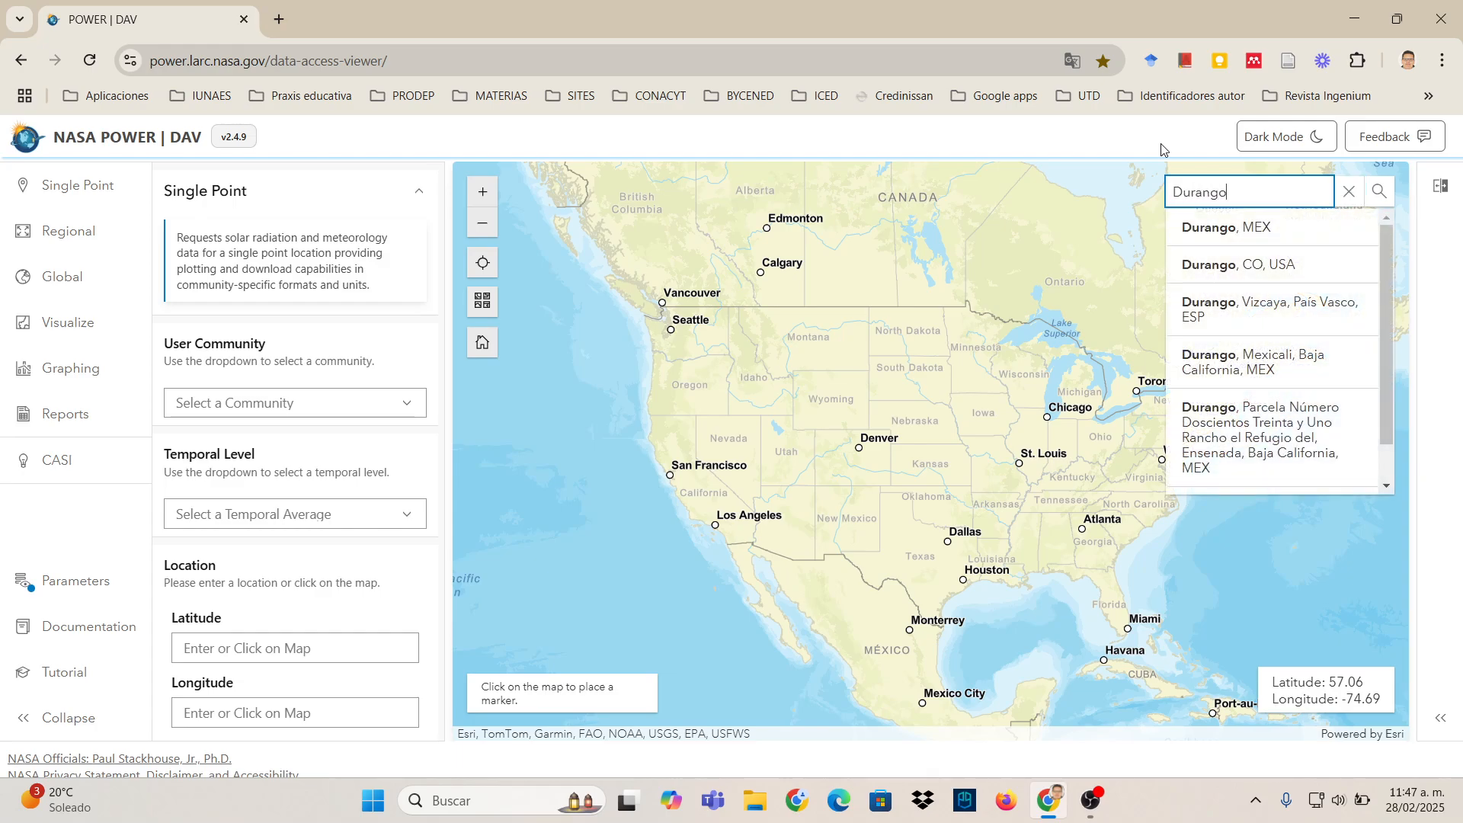
left_click(1259, 228)
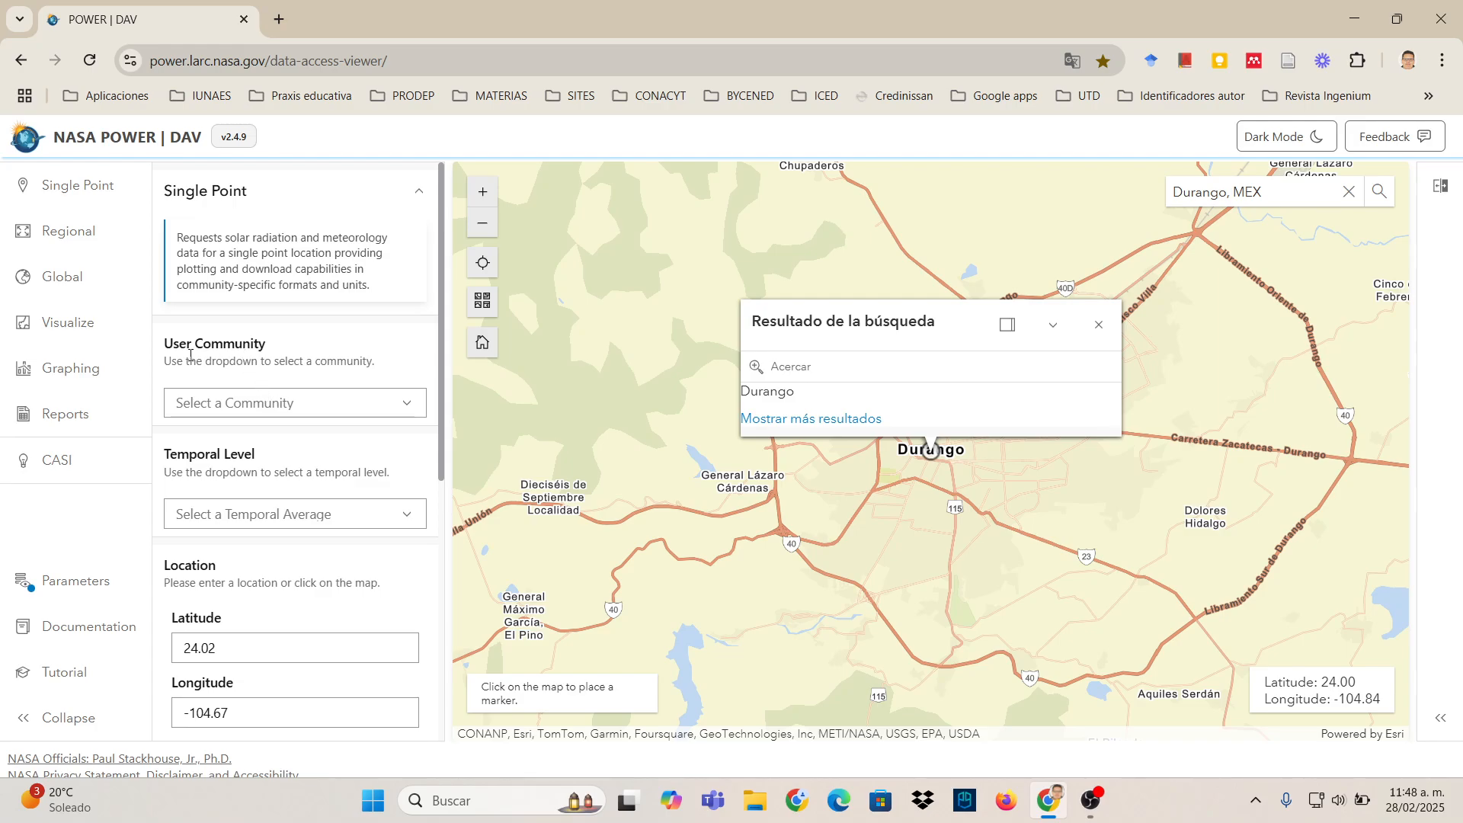
- Set the user community to Renewable Energy and the temporal level to Monthly & Annual
left_click(327, 403)
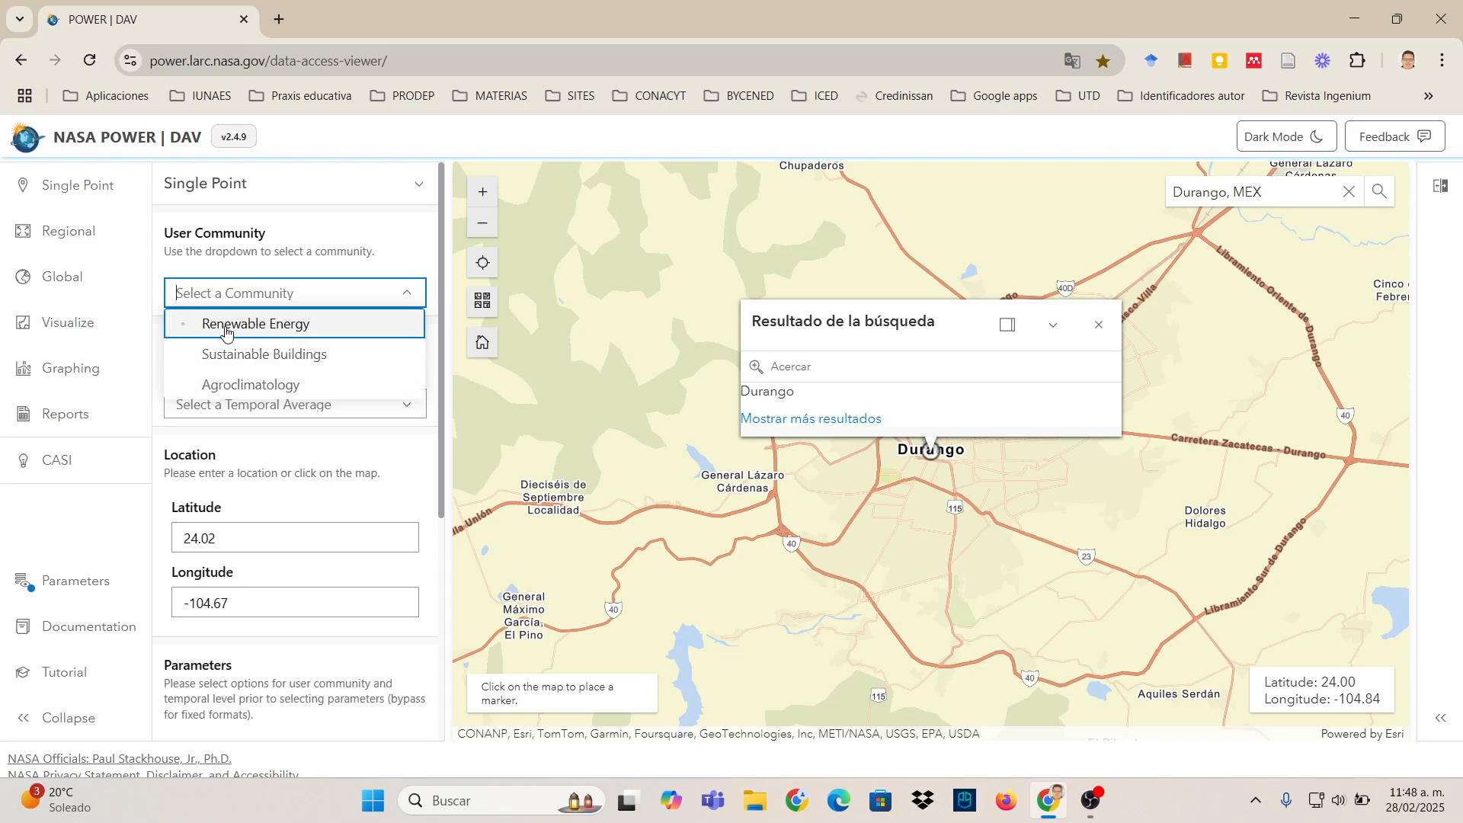
left_click(275, 326)
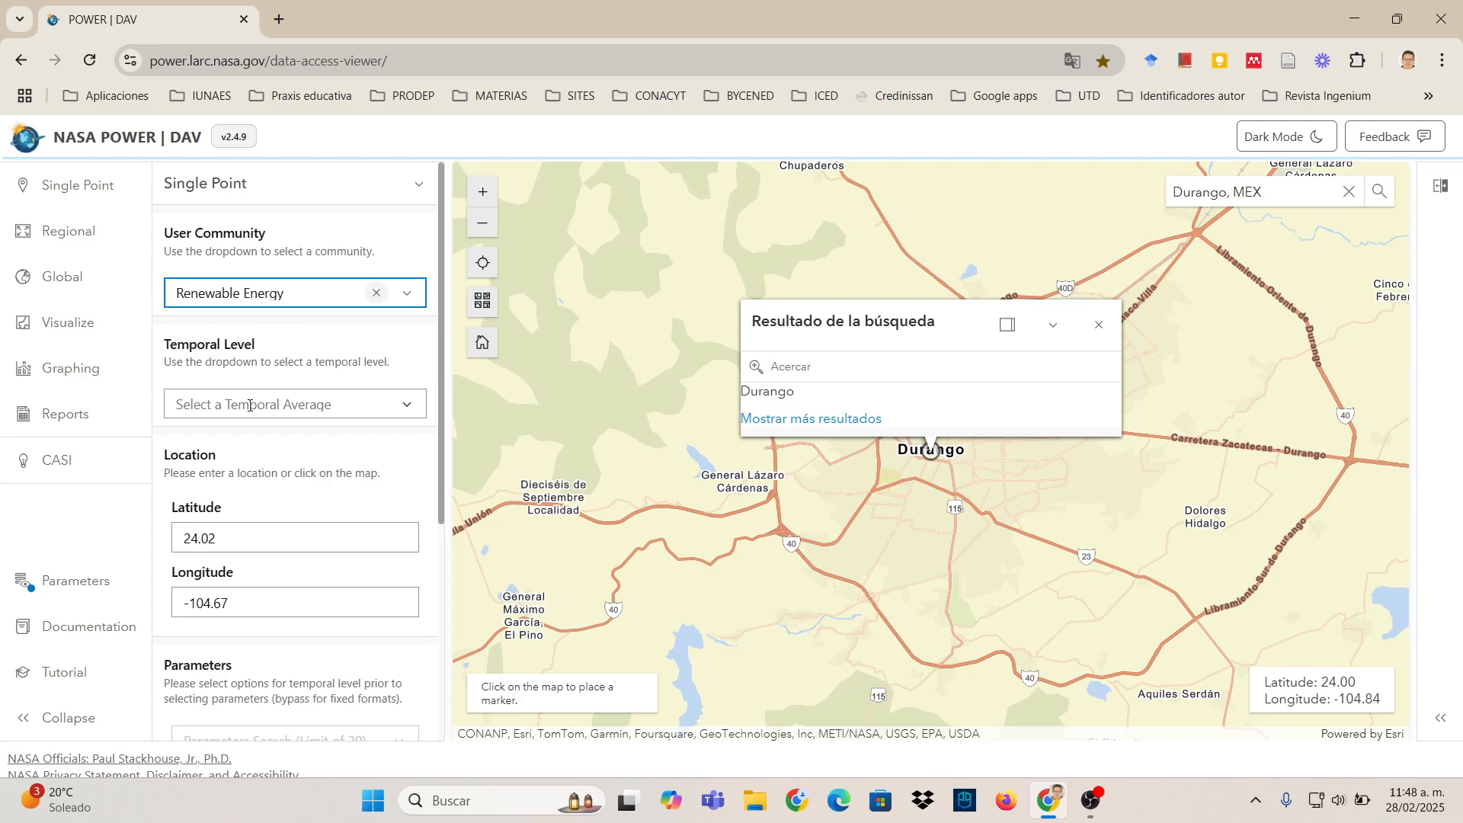
left_click(347, 404)
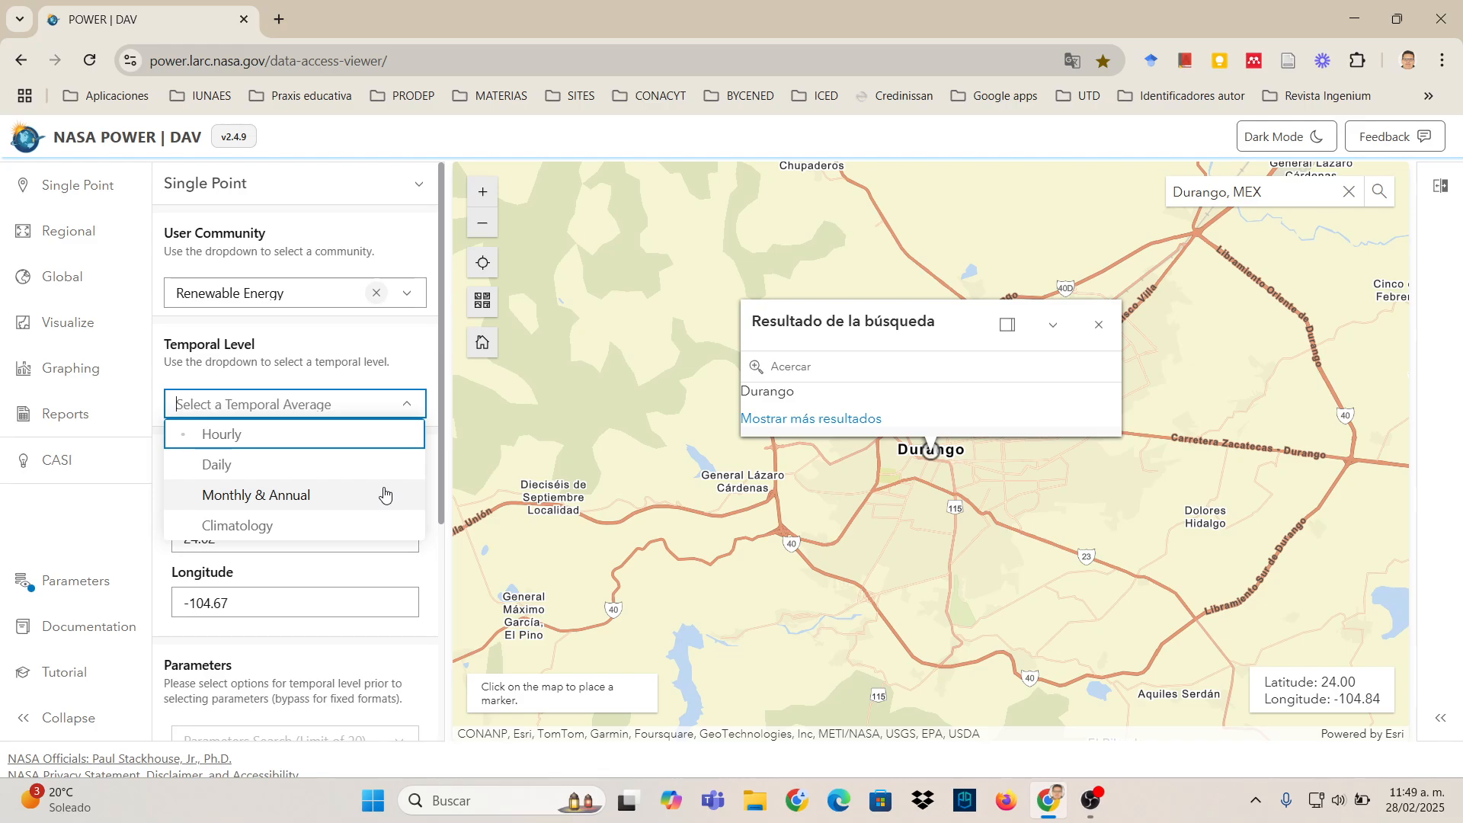
left_click(262, 497)
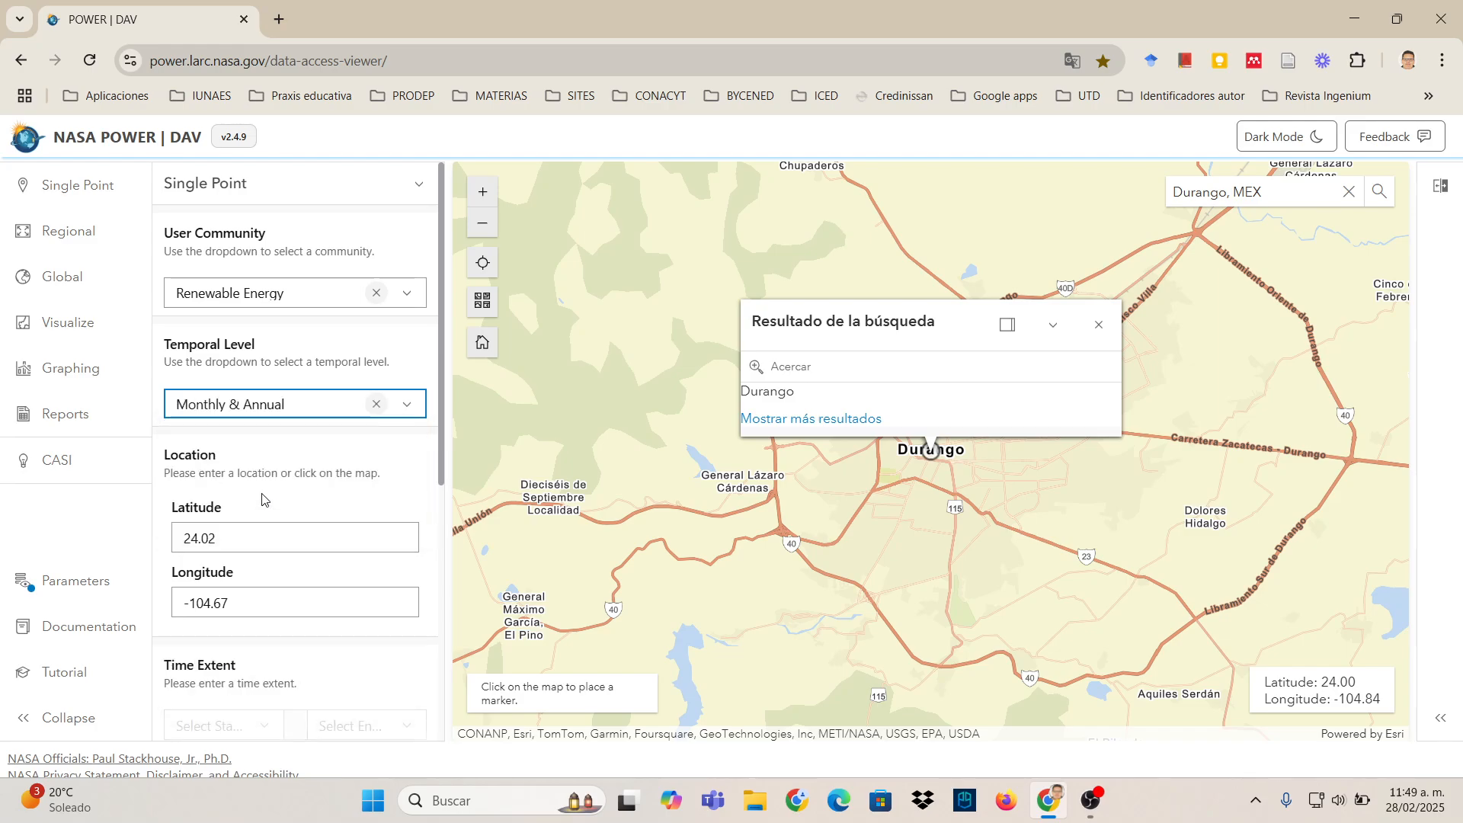
- Set the time extent of the request from 2021 to 2022
scroll(226, 449, "down", 1)
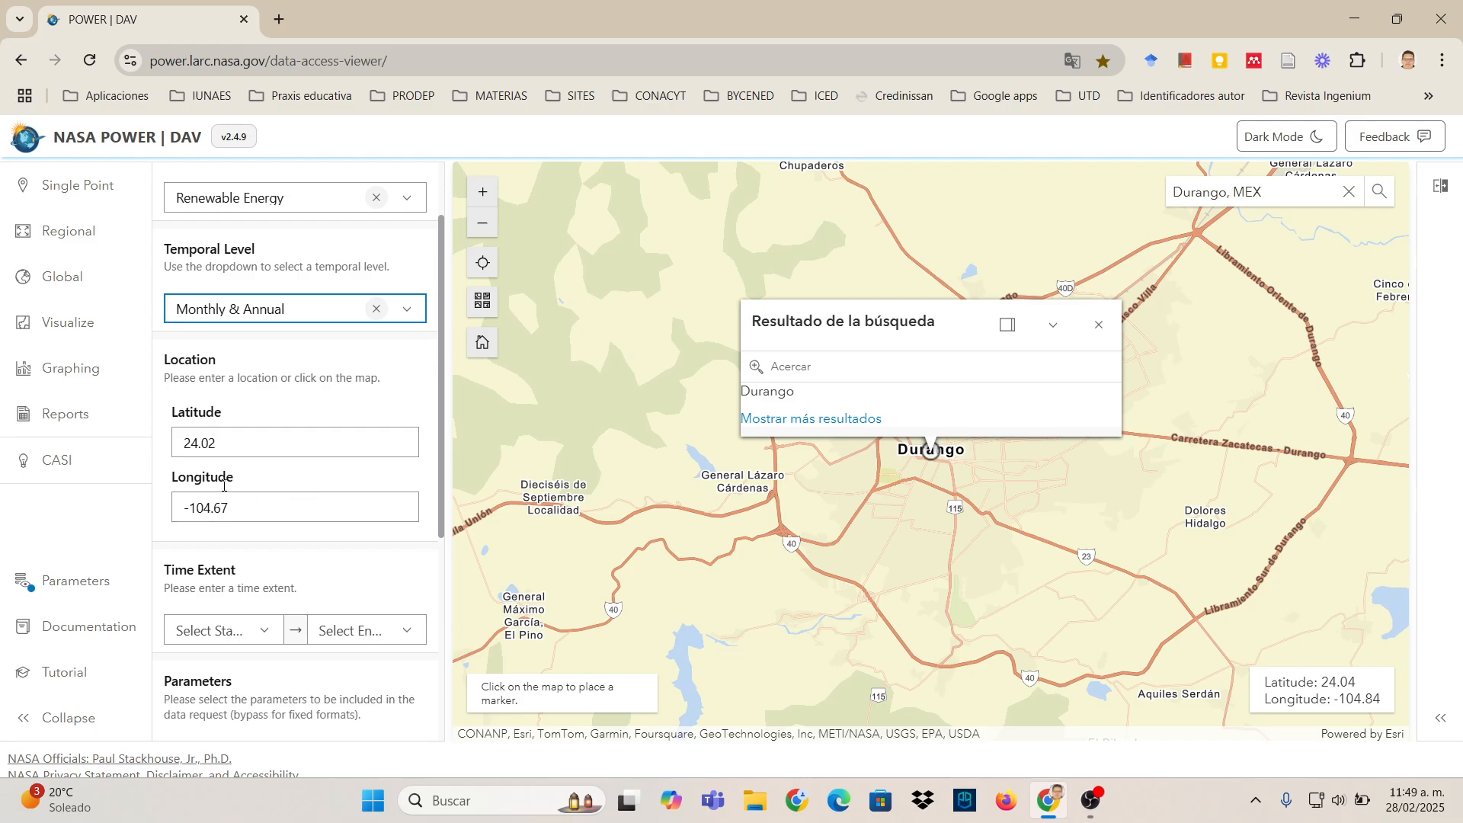
scroll(235, 473, "down", 2)
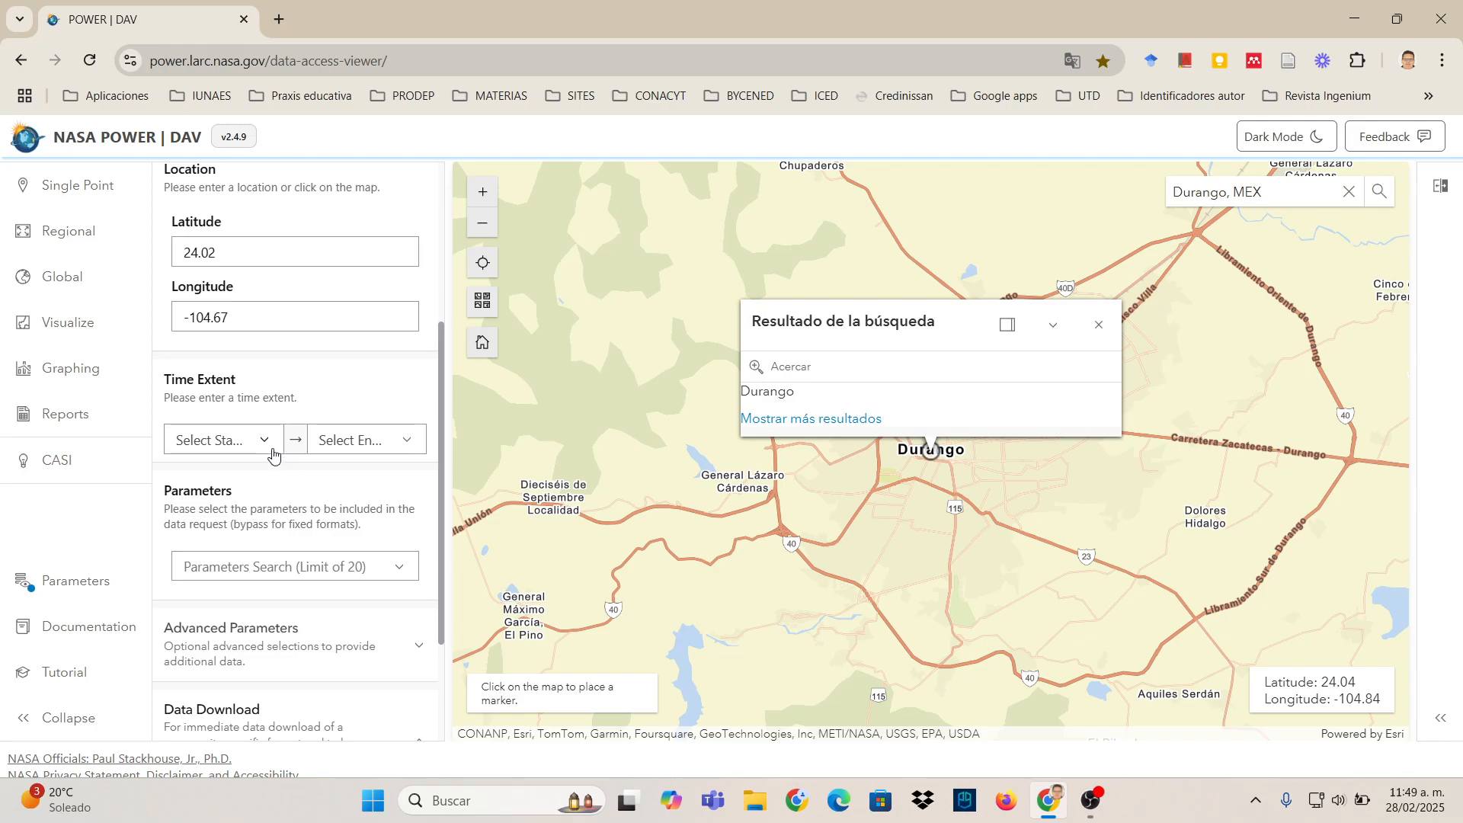
left_click(269, 448)
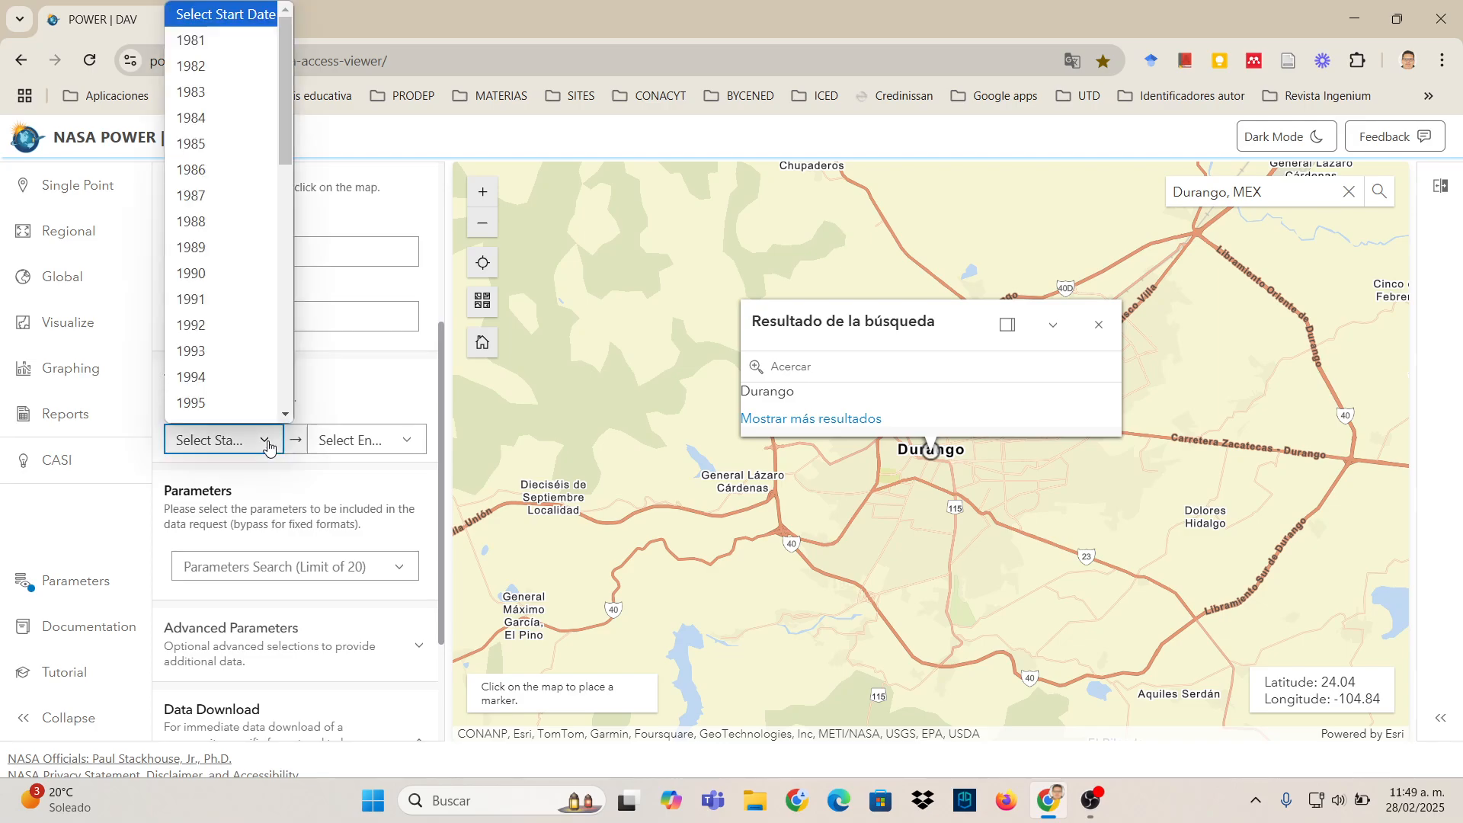
scroll(254, 289, "down", 9)
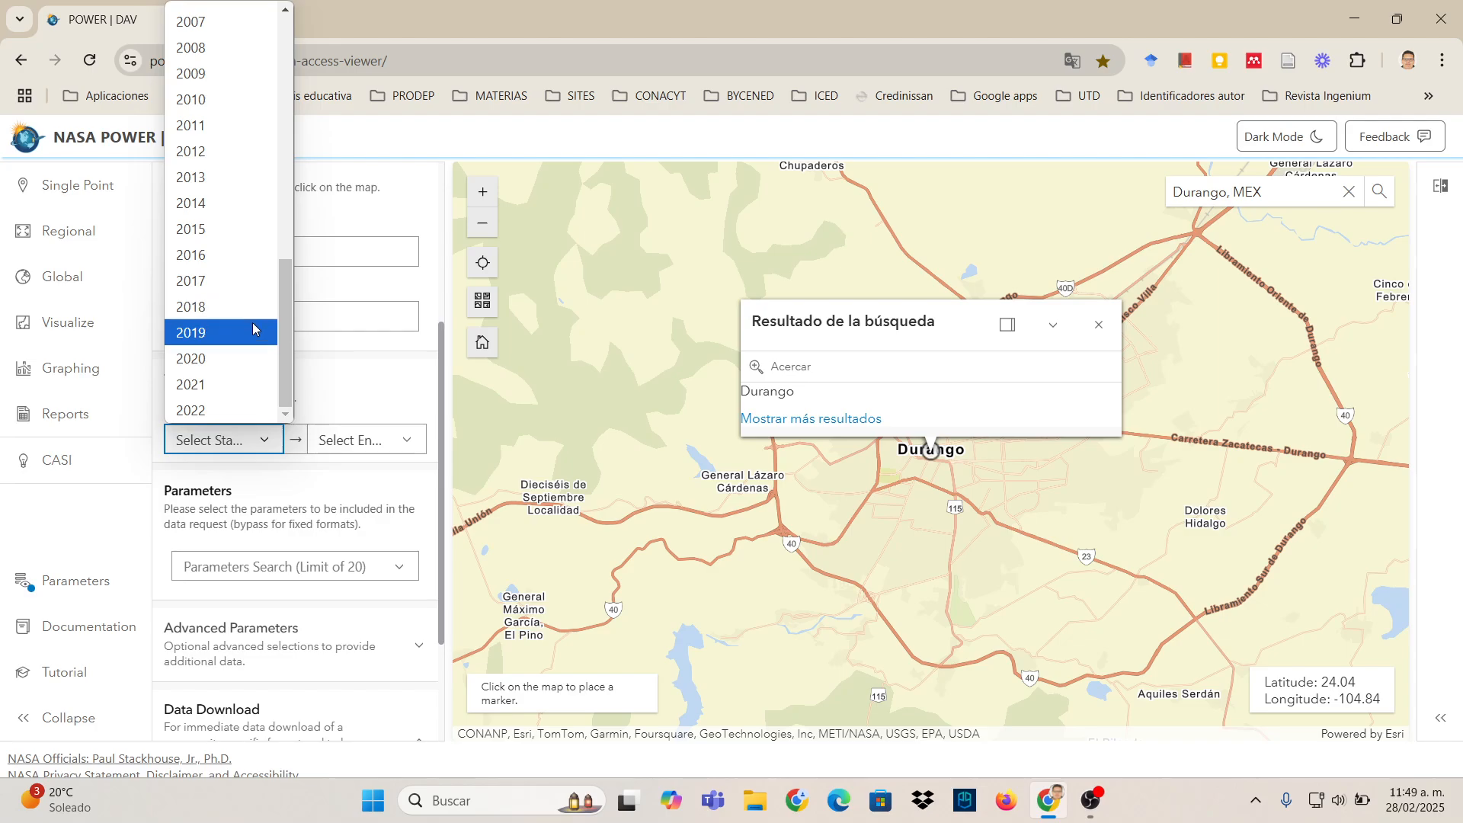
left_click(202, 385)
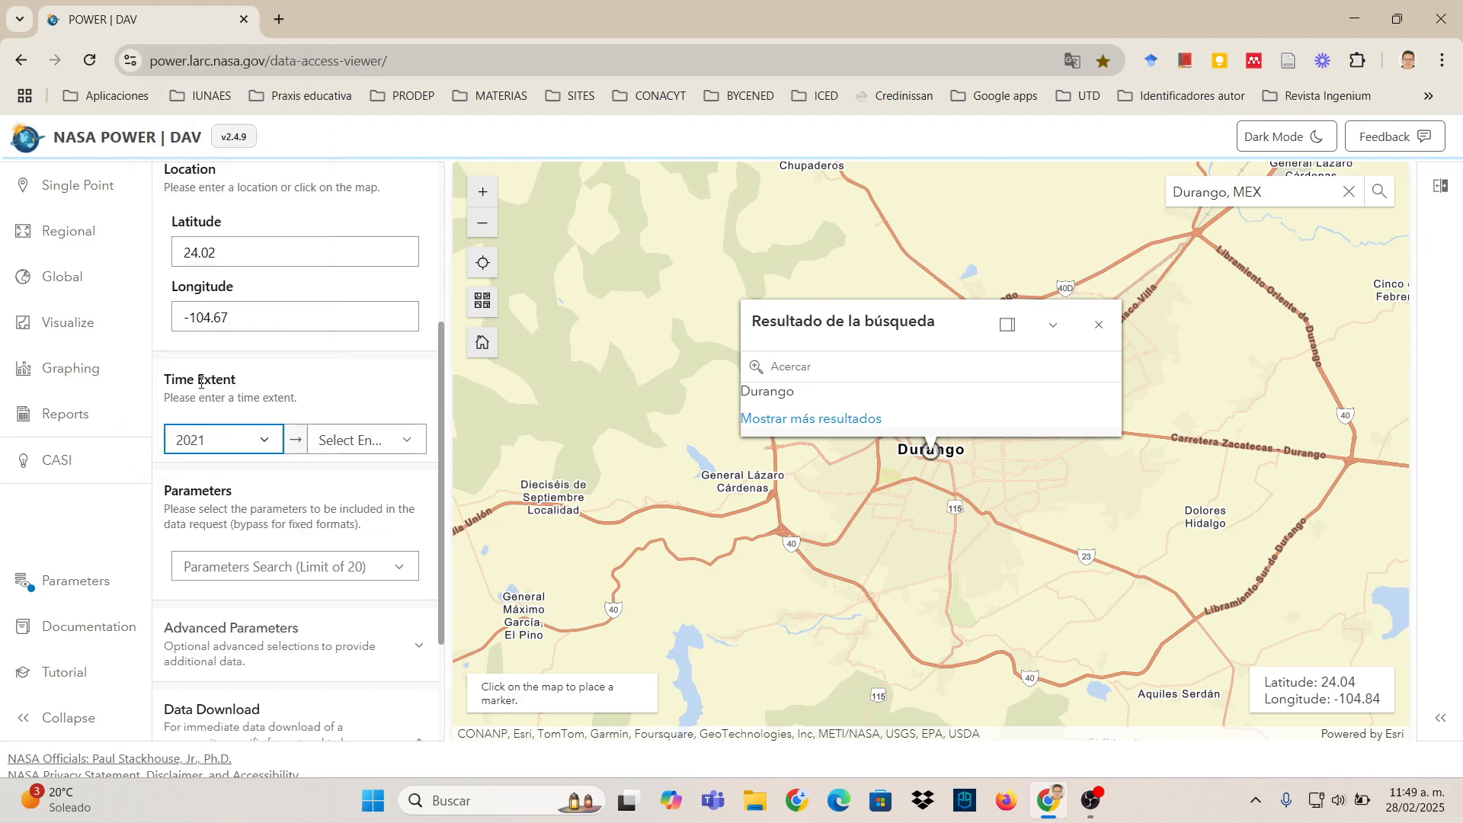
left_click(402, 447)
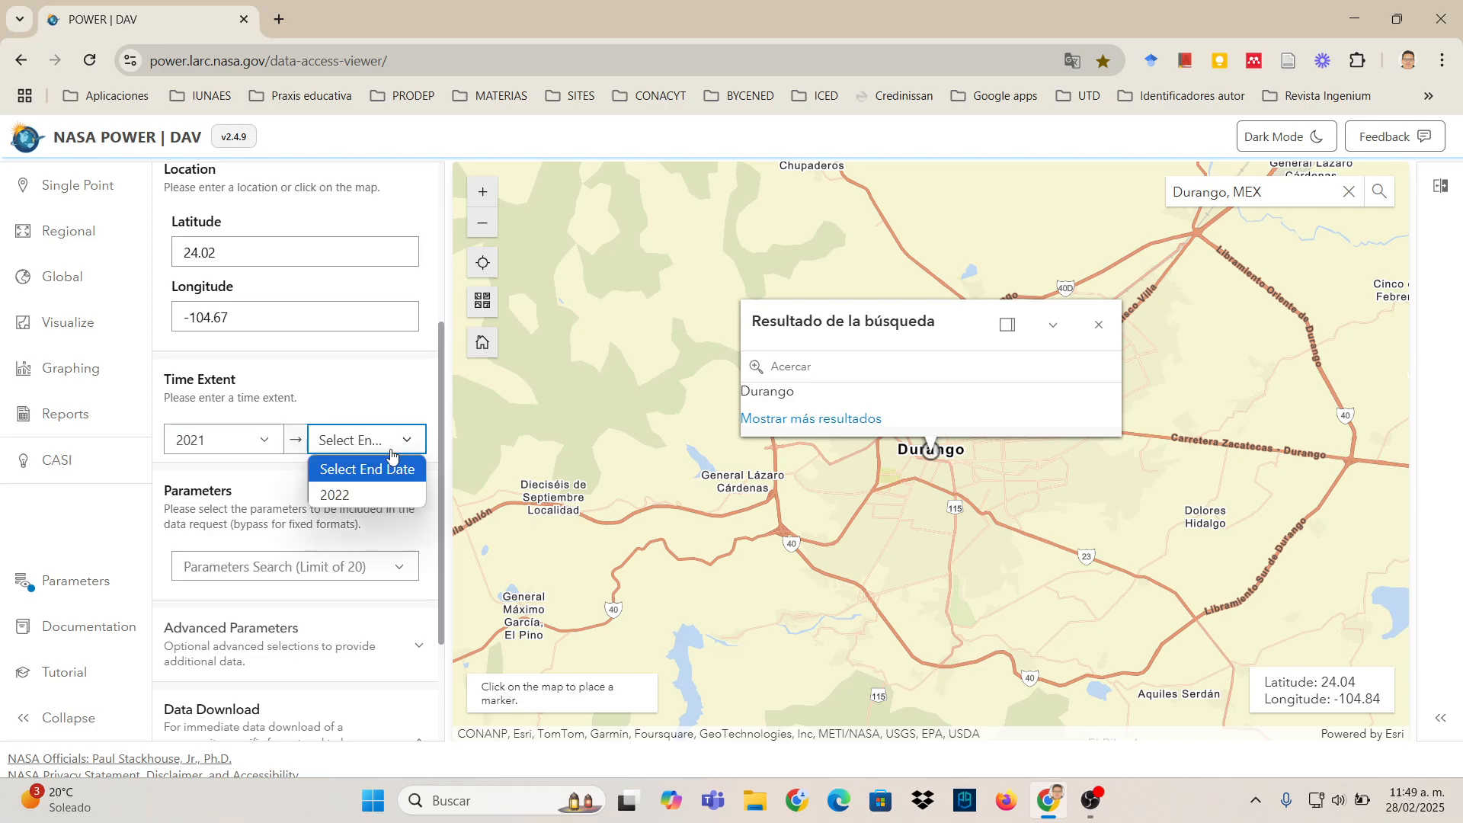
left_click(333, 495)
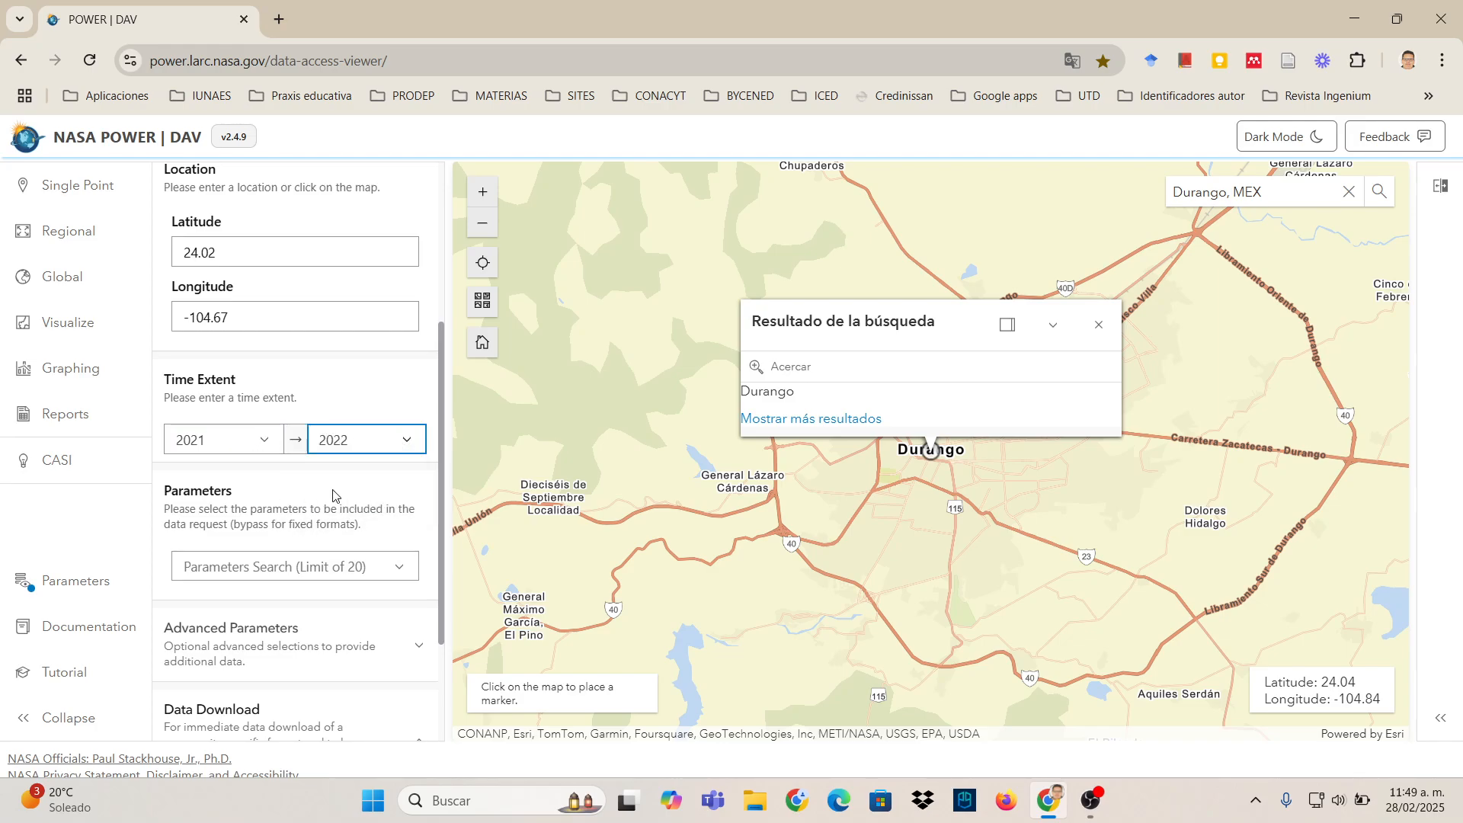
- Review the available request parameters, from solar fluxes and tilted PV panels through temperature, humidity and wind
scroll(318, 484, "down", 1)
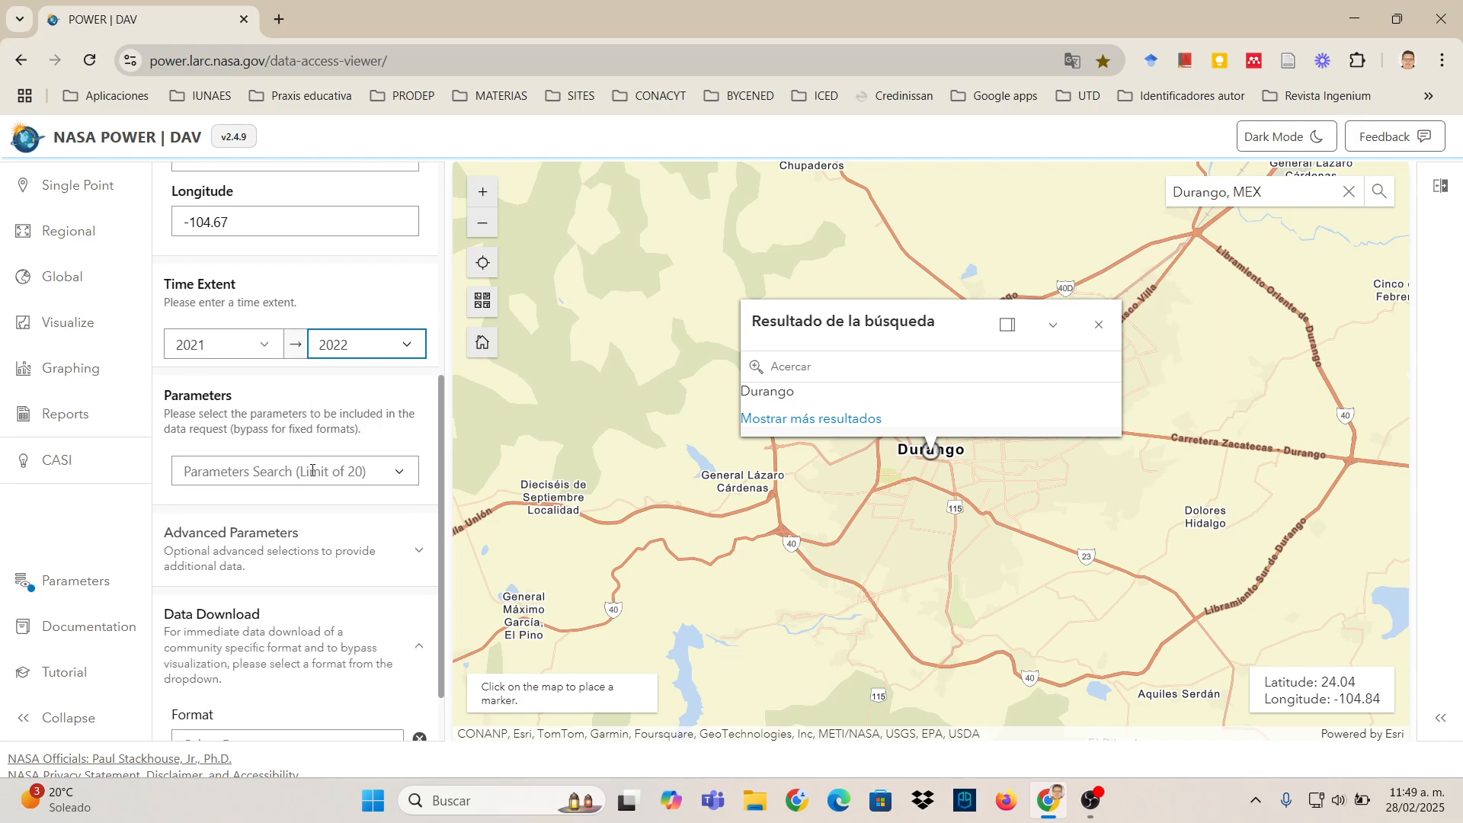
left_click(401, 475)
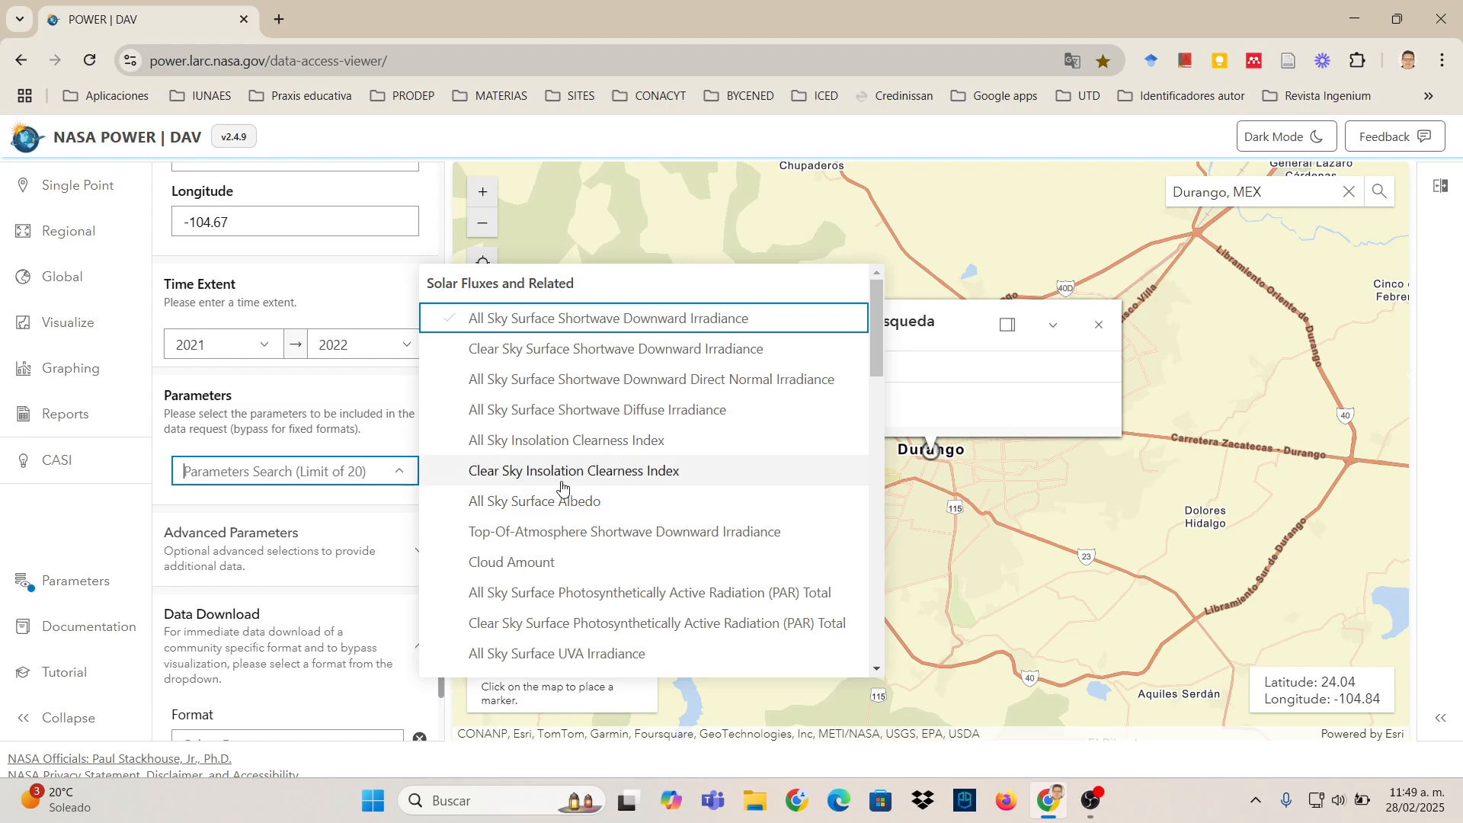
scroll(563, 518, "down", 3)
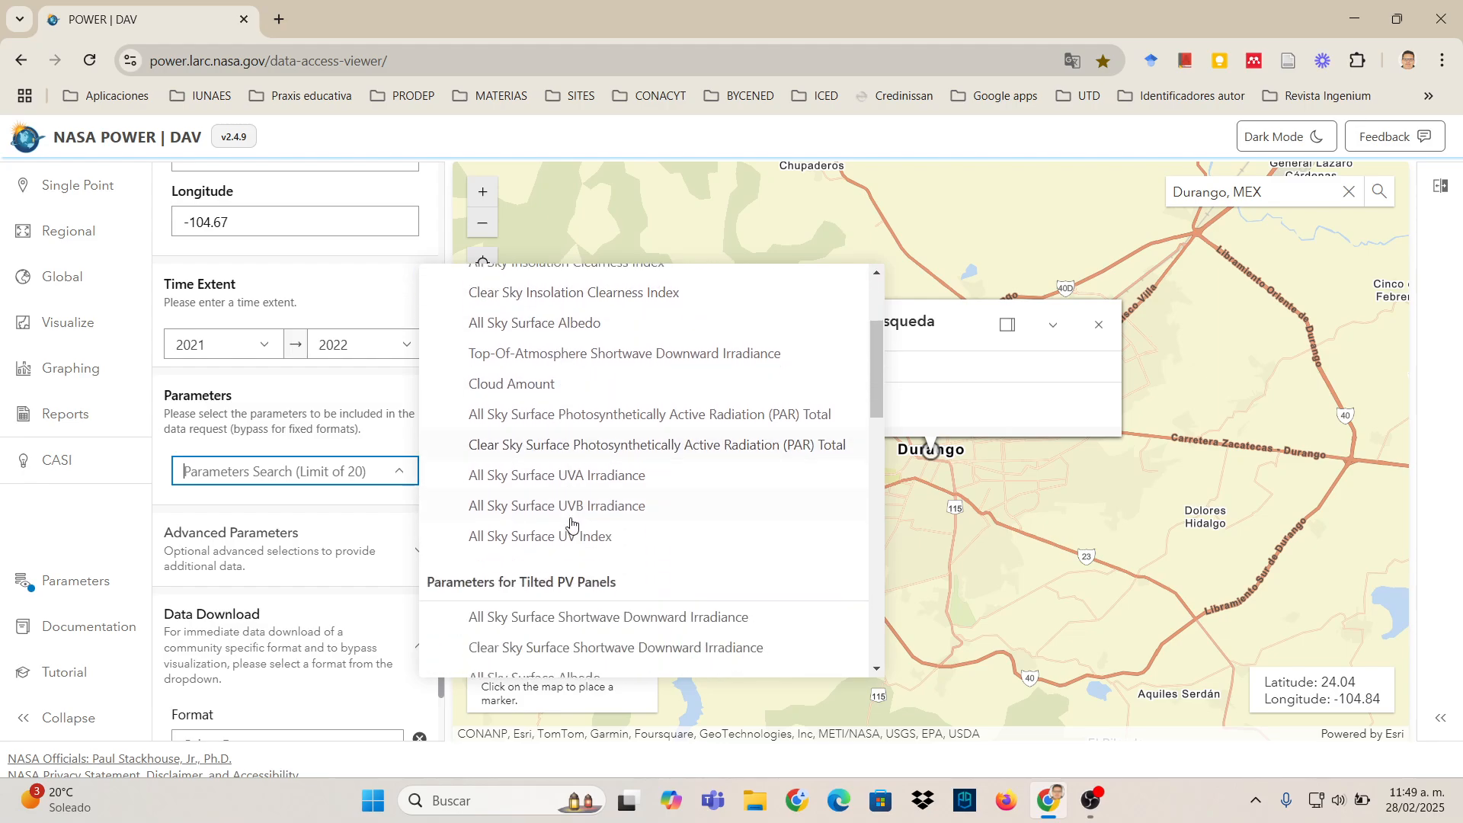
scroll(614, 515, "down", 2)
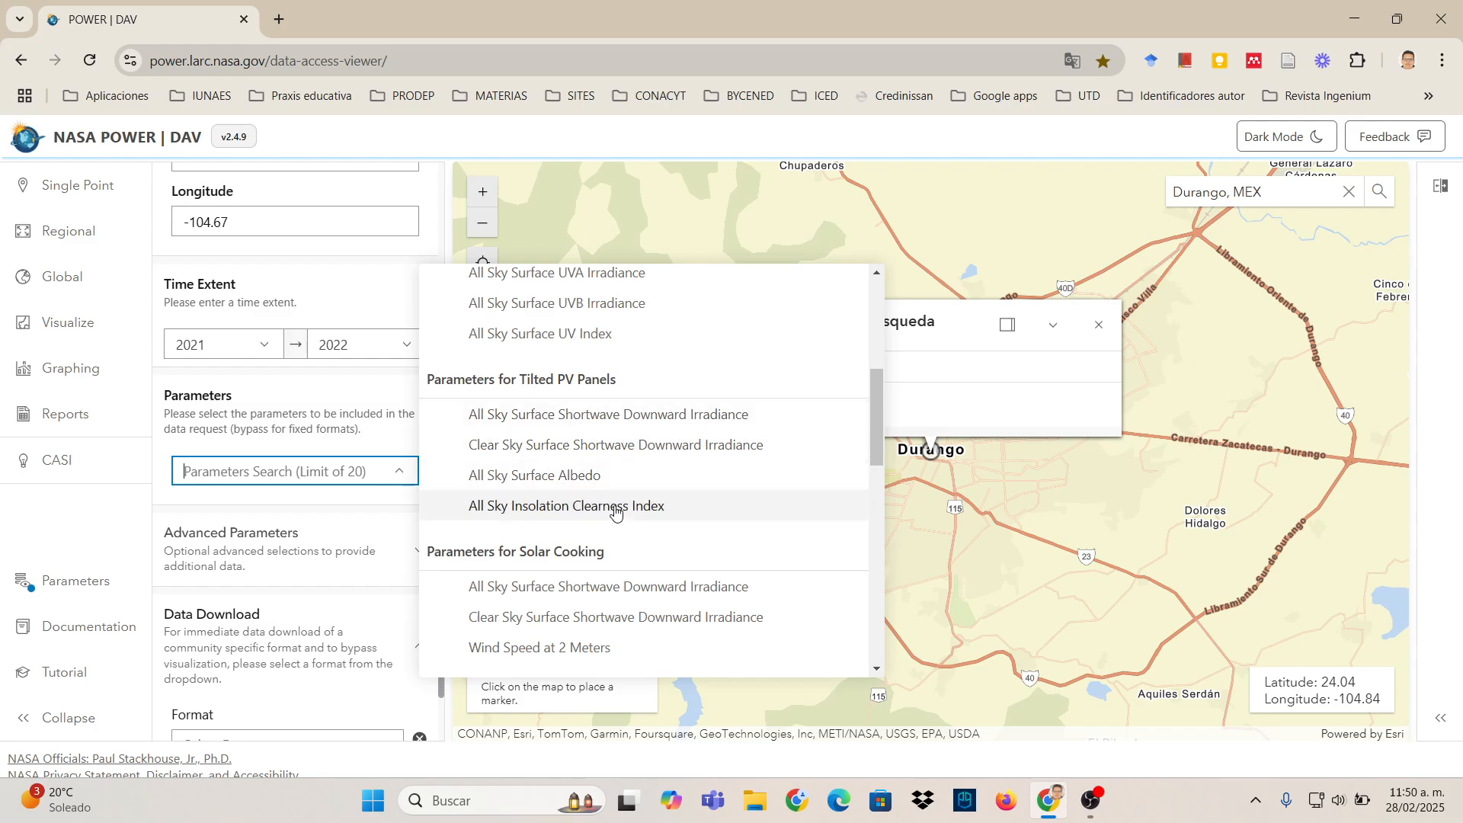
scroll(609, 488, "down", 1)
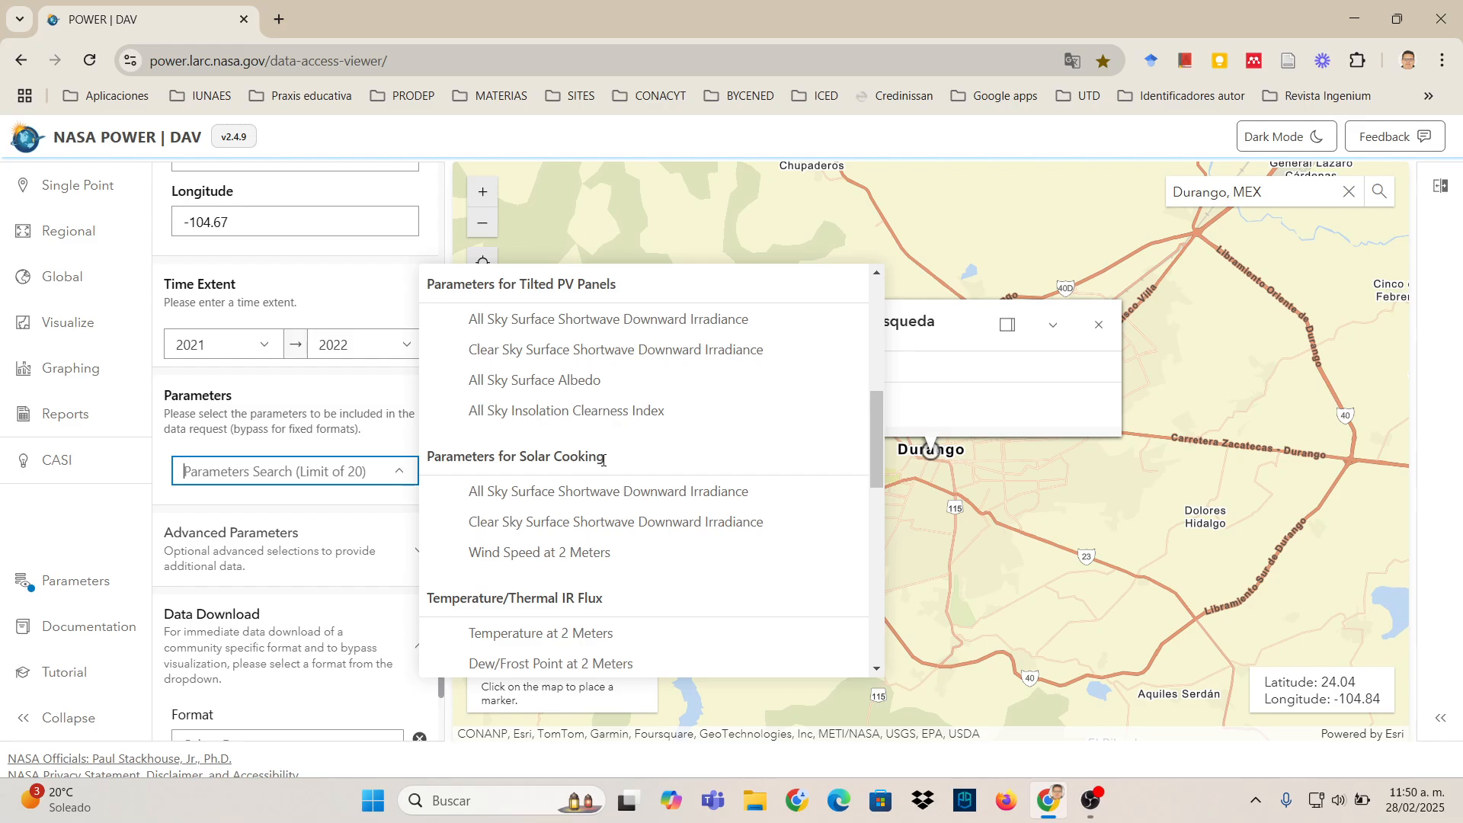
scroll(606, 474, "down", 2)
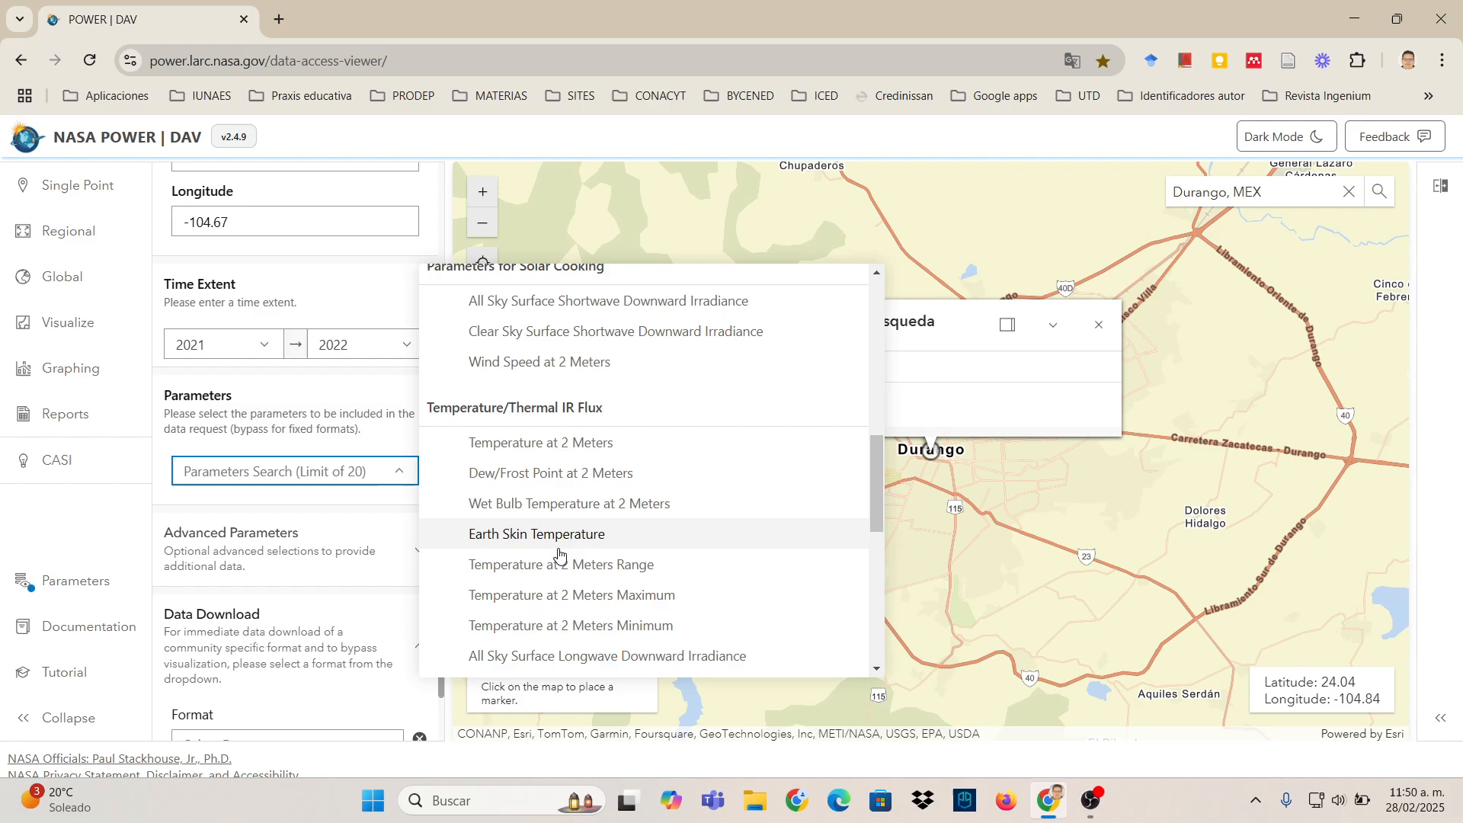
scroll(631, 591, "down", 2)
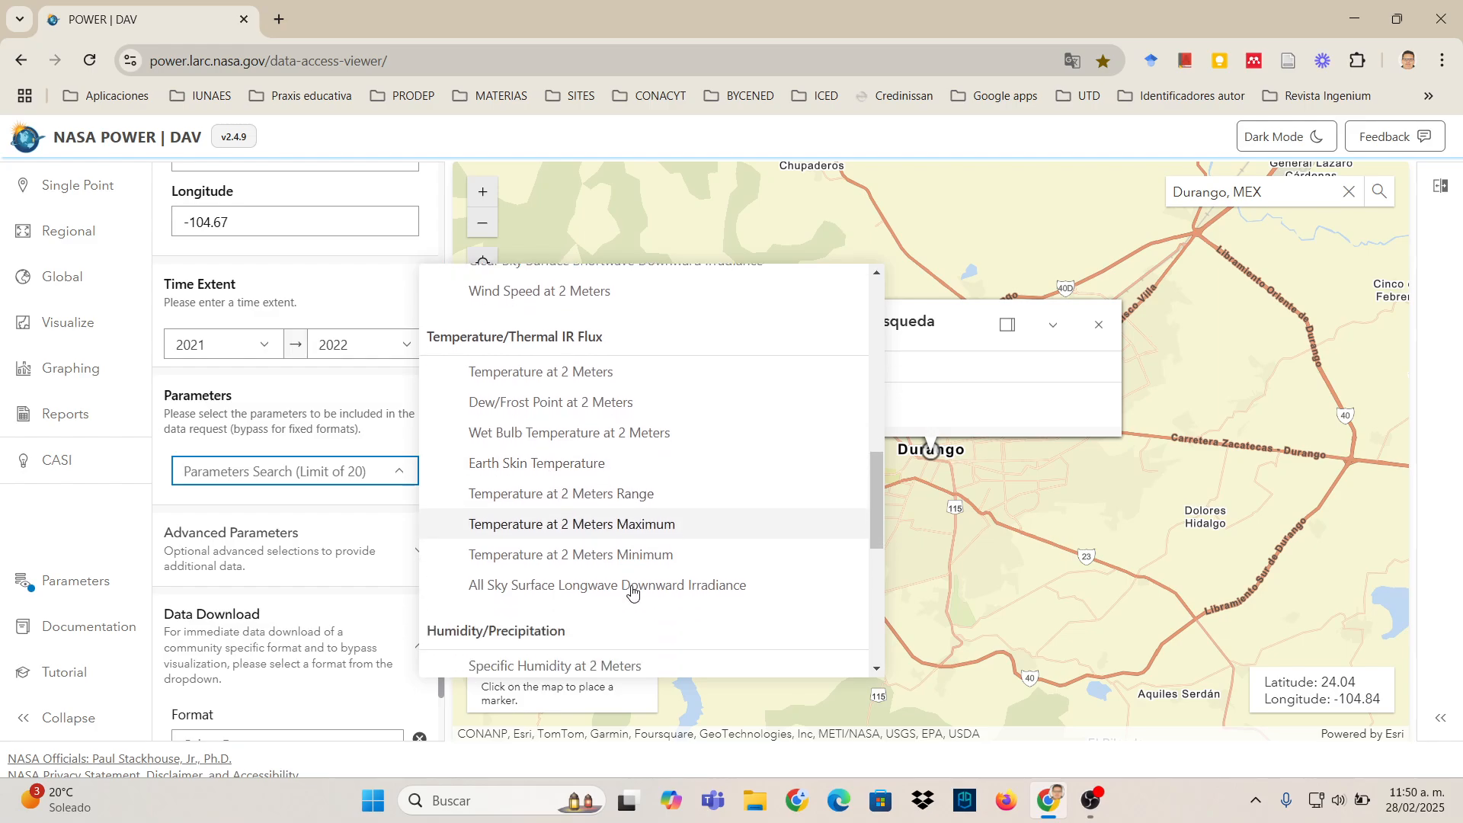
scroll(542, 518, "down", 3)
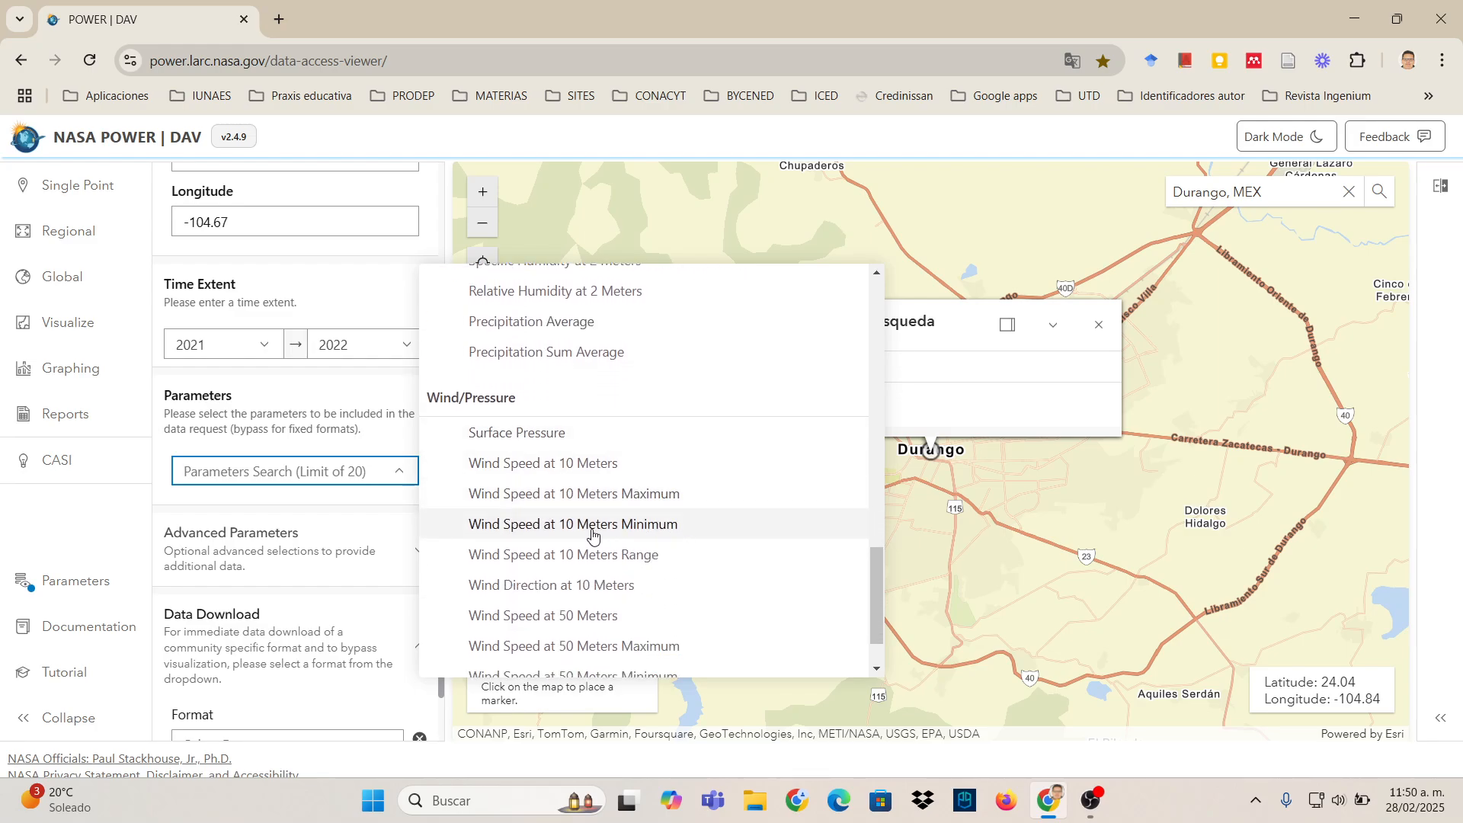
scroll(644, 518, "down", 1)
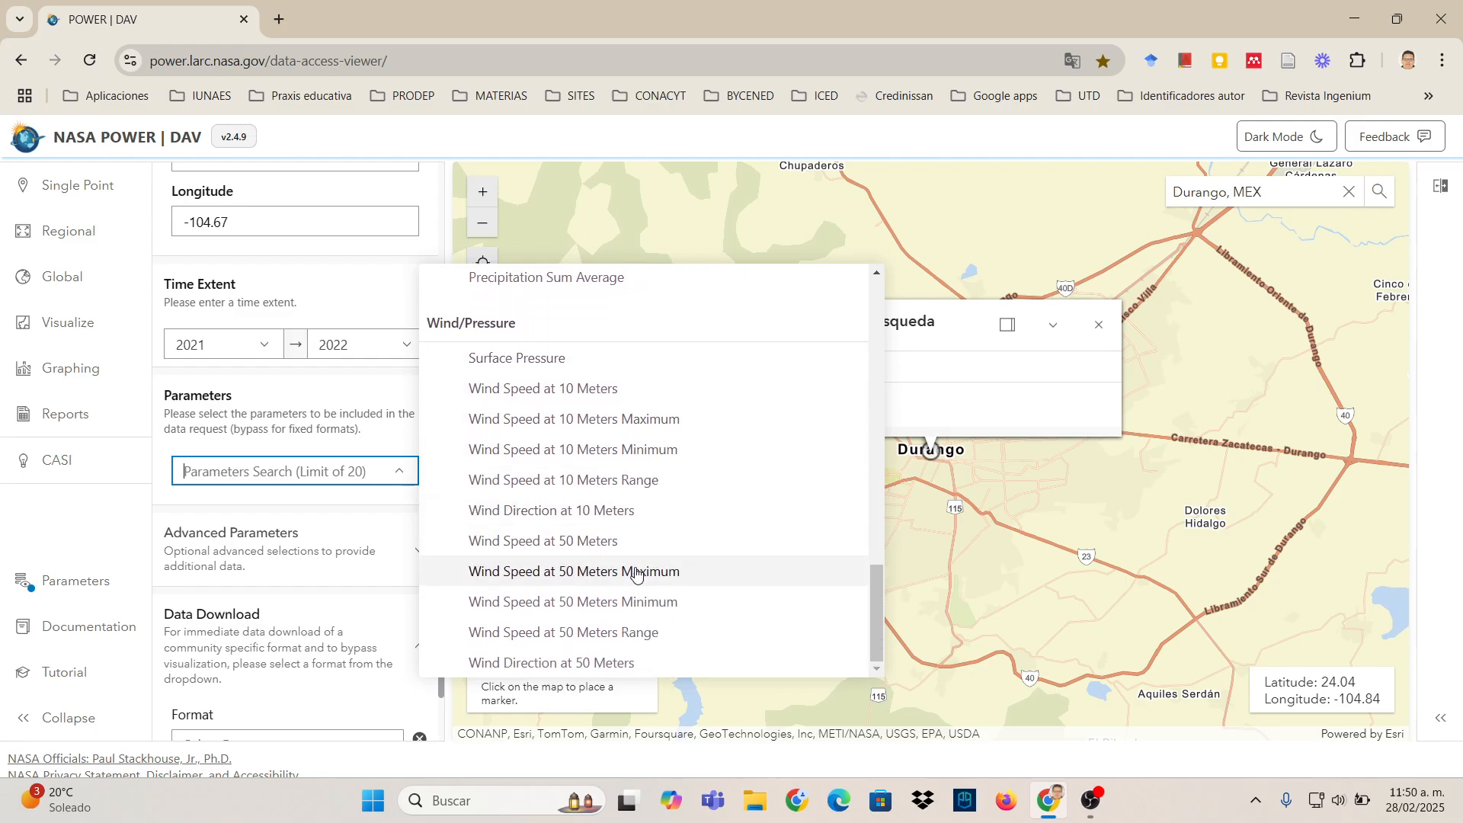
scroll(602, 488, "up", 6)
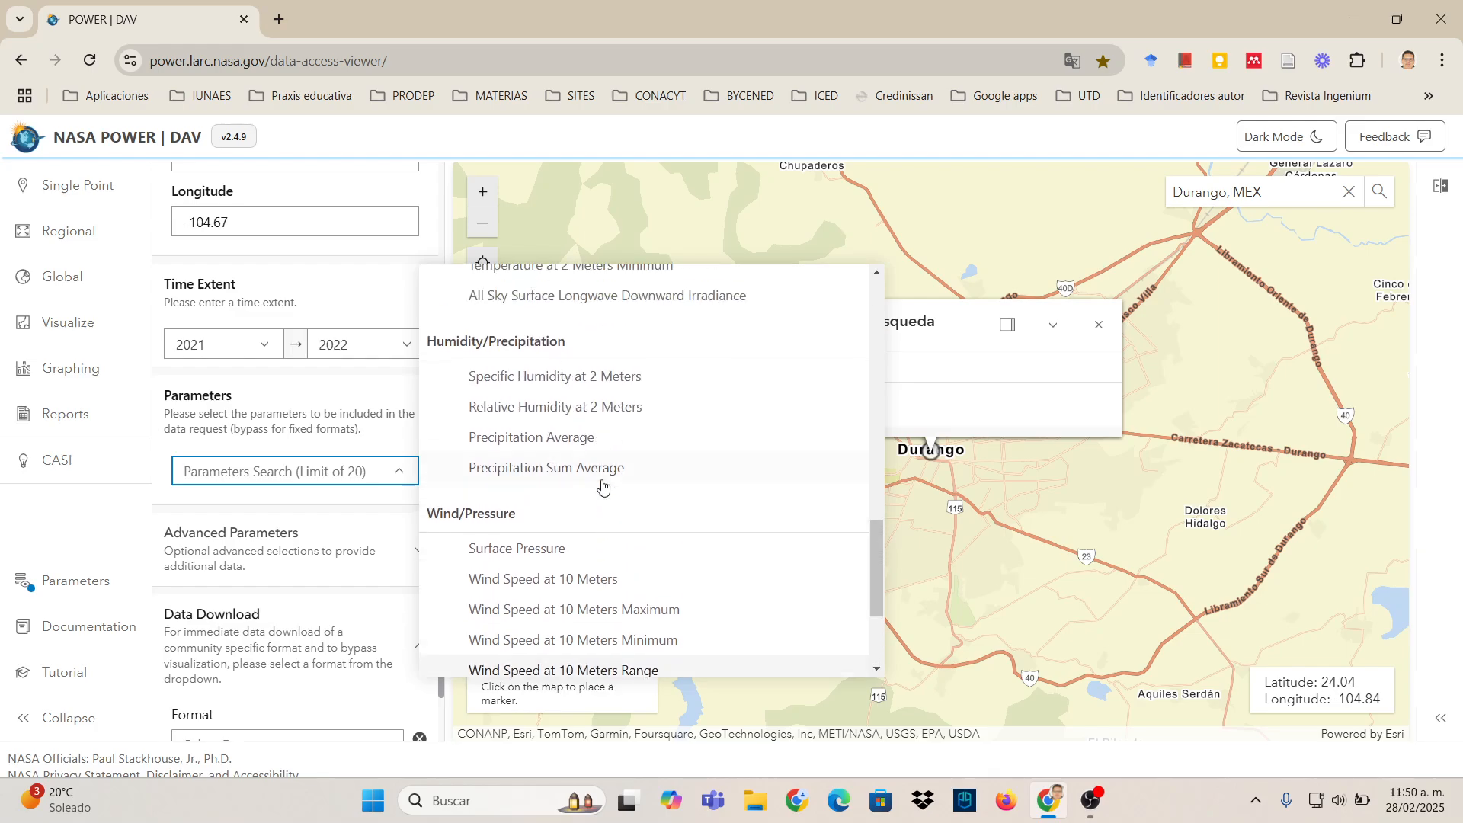
scroll(603, 485, "up", 6)
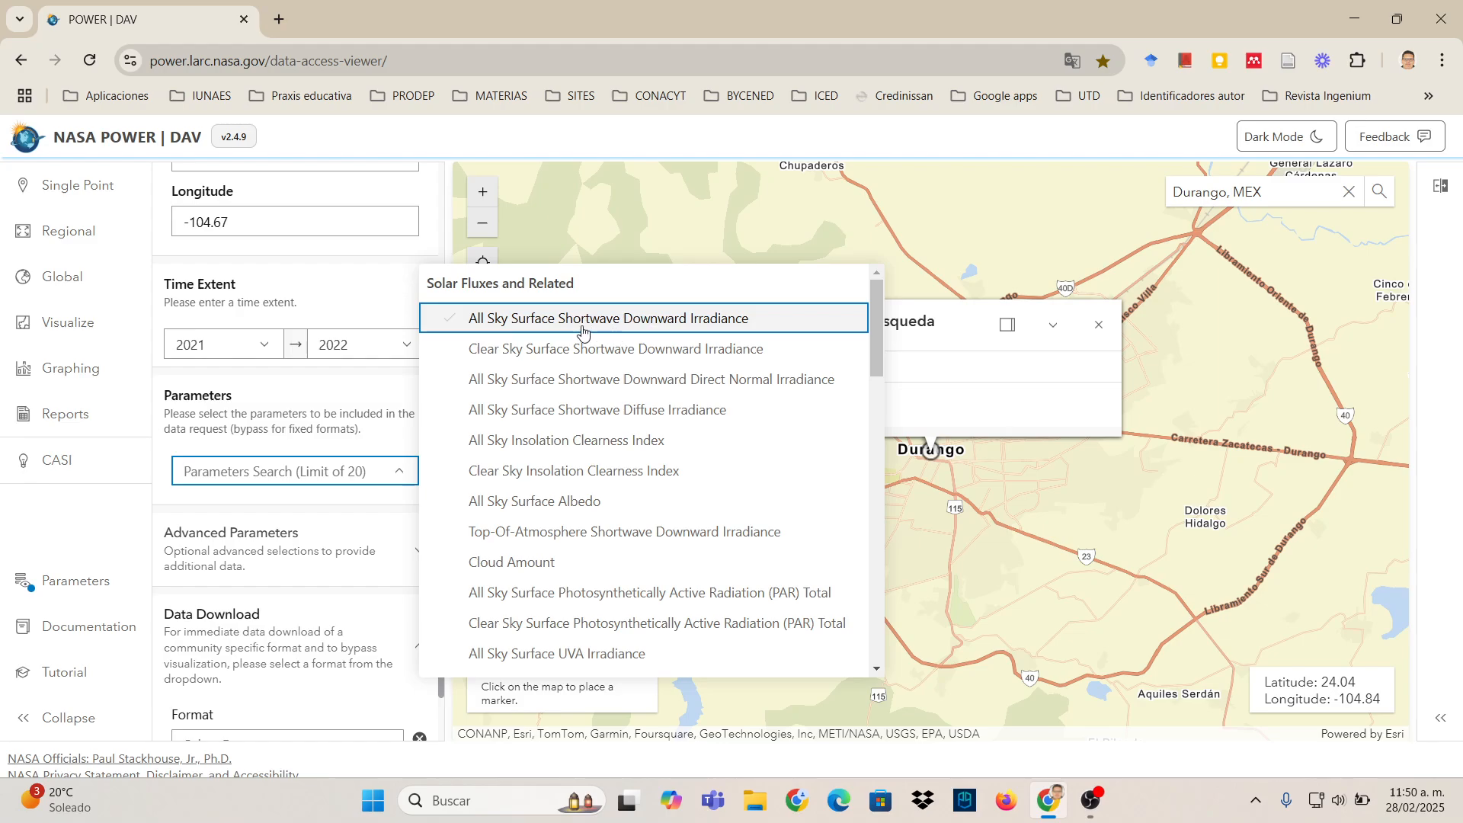
- Add All Sky Surface Shortwave Downward Irradiance from both the Solar Fluxes and Tilted PV Panels groups, plus Temperature at 2 Meters
left_click(521, 326)
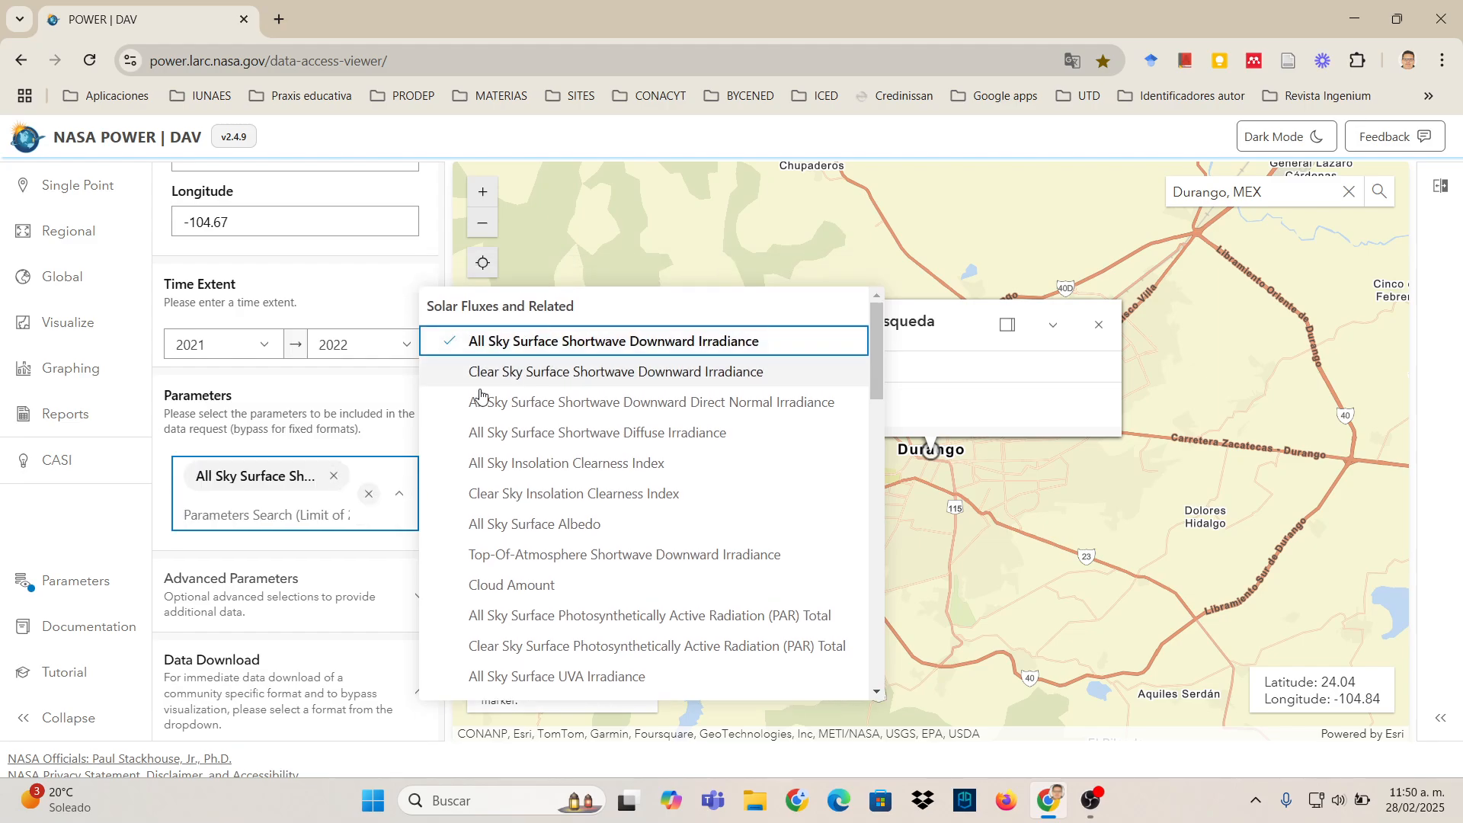
scroll(606, 469, "down", 5)
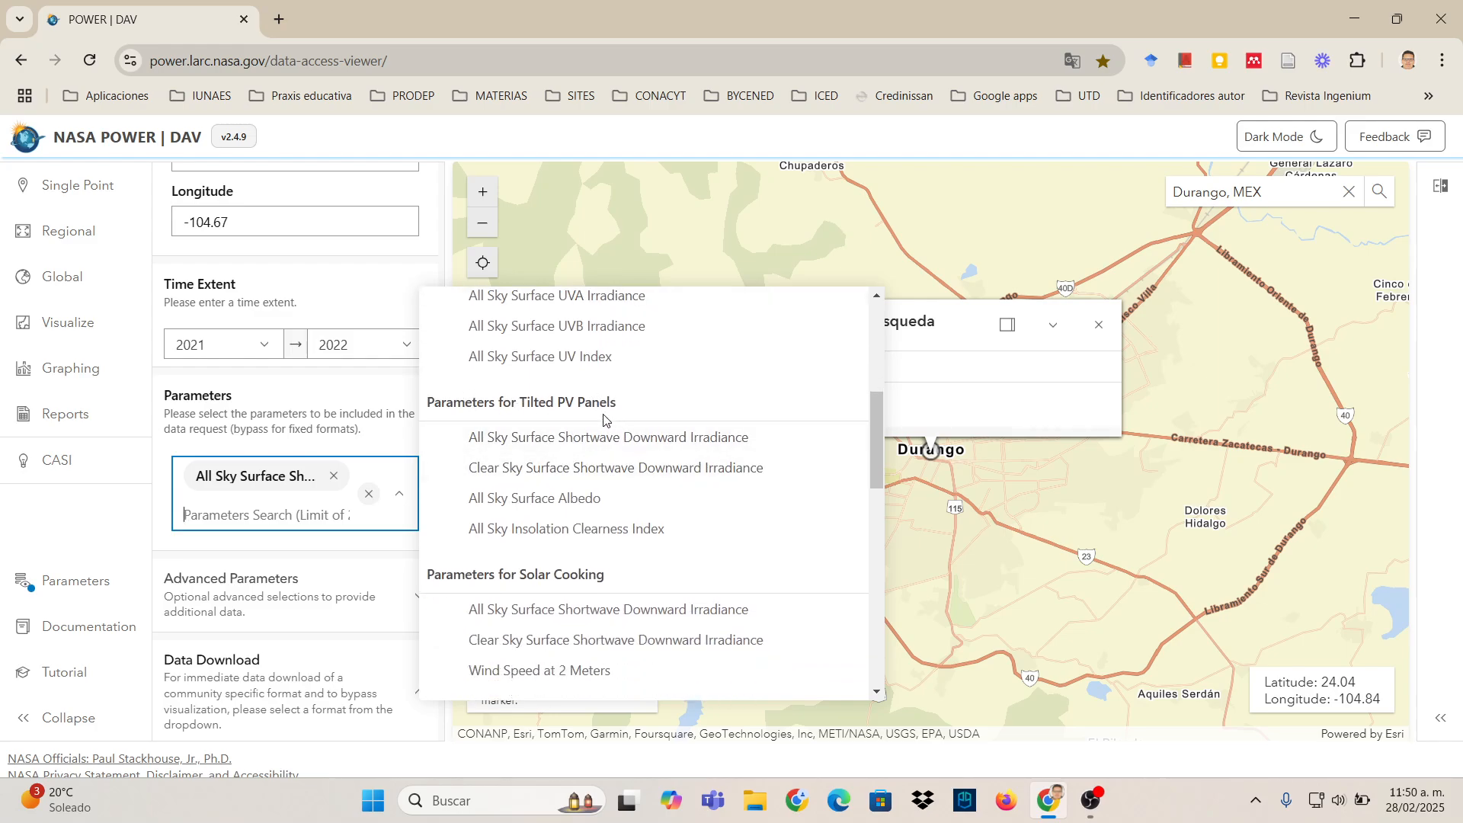
left_click(506, 437)
scroll(577, 533, "down", 3)
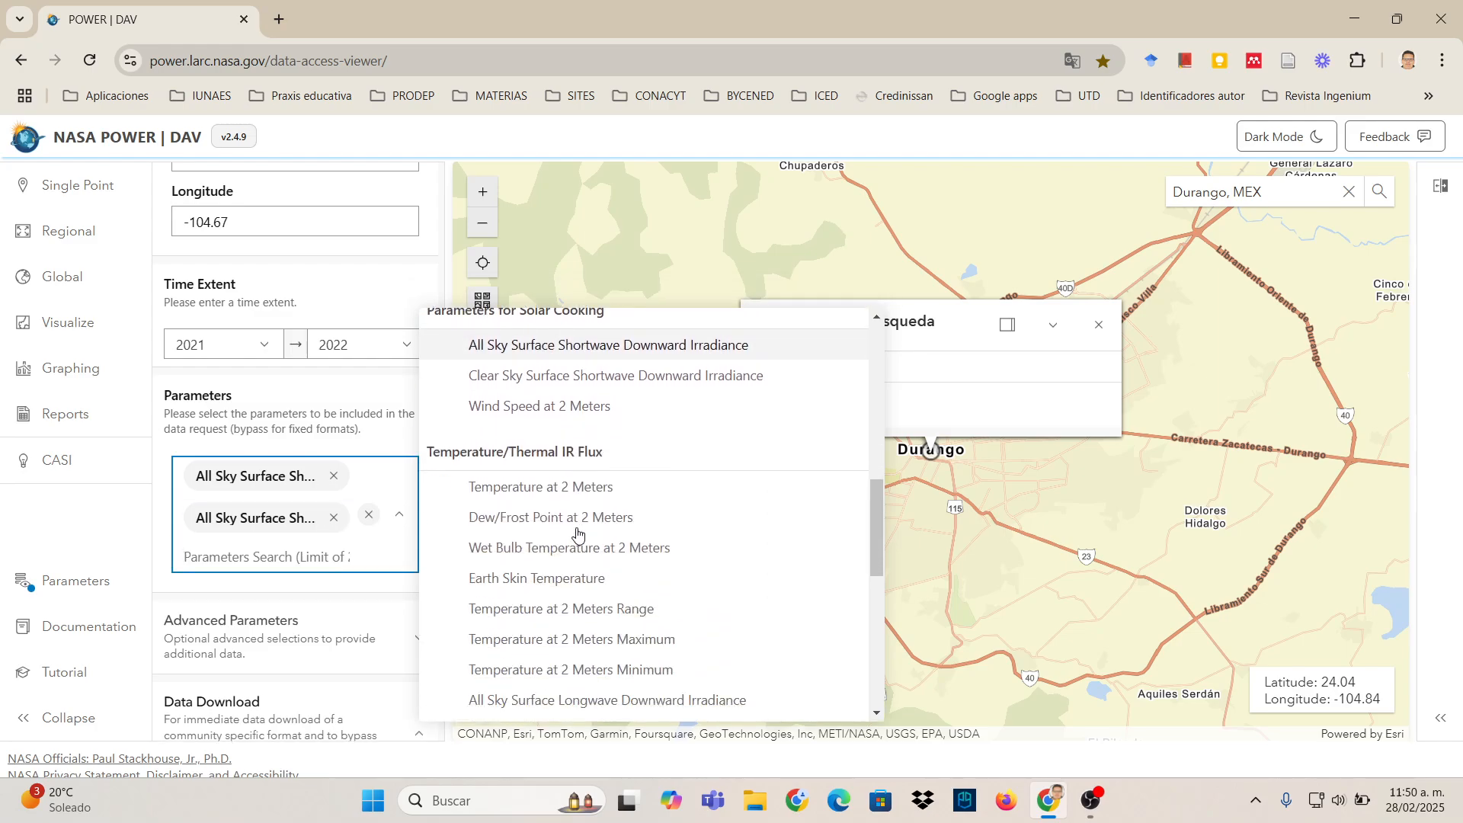
left_click(581, 488)
scroll(580, 503, "down", 5)
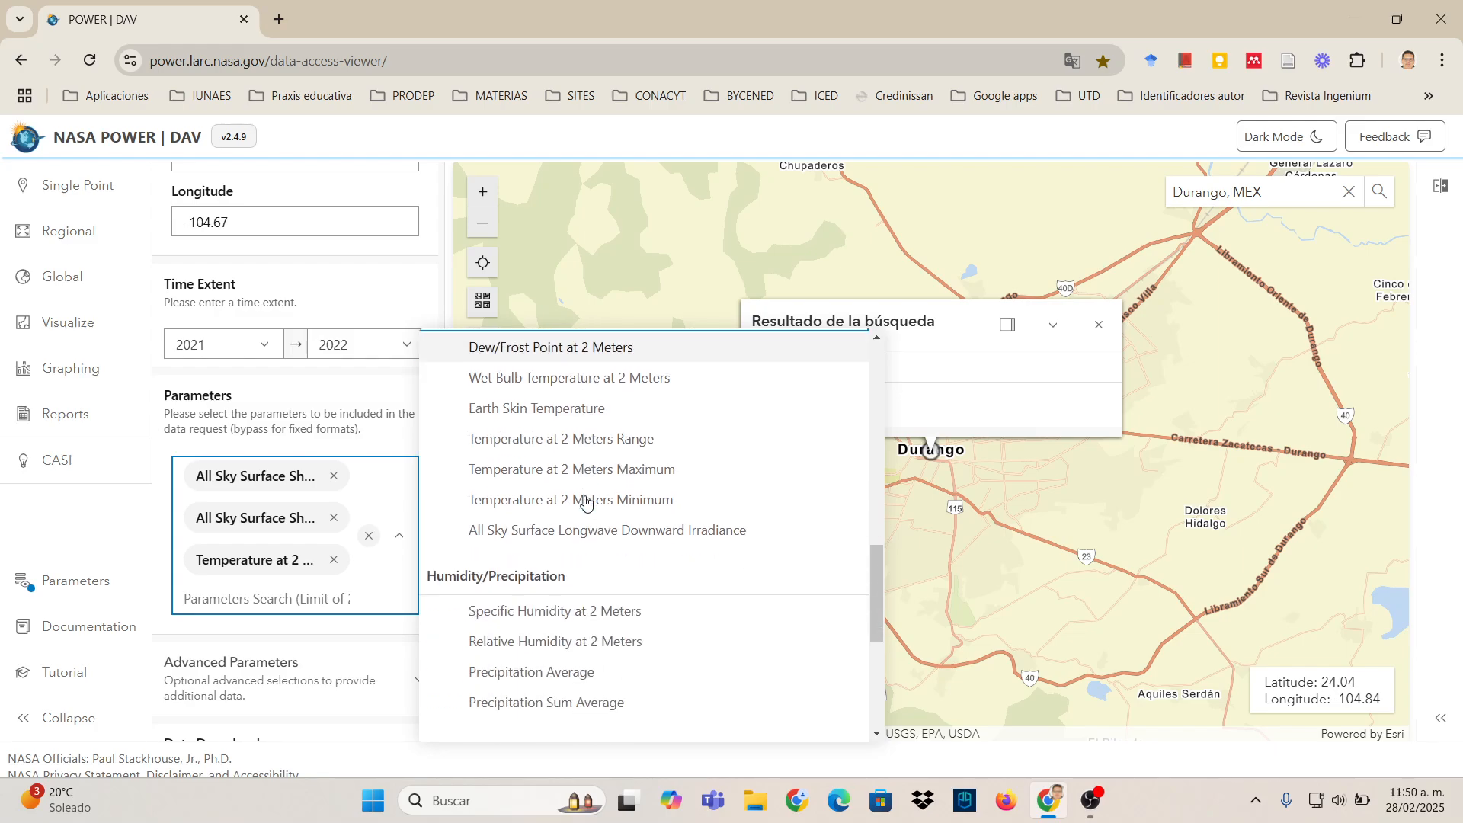
left_click(380, 397)
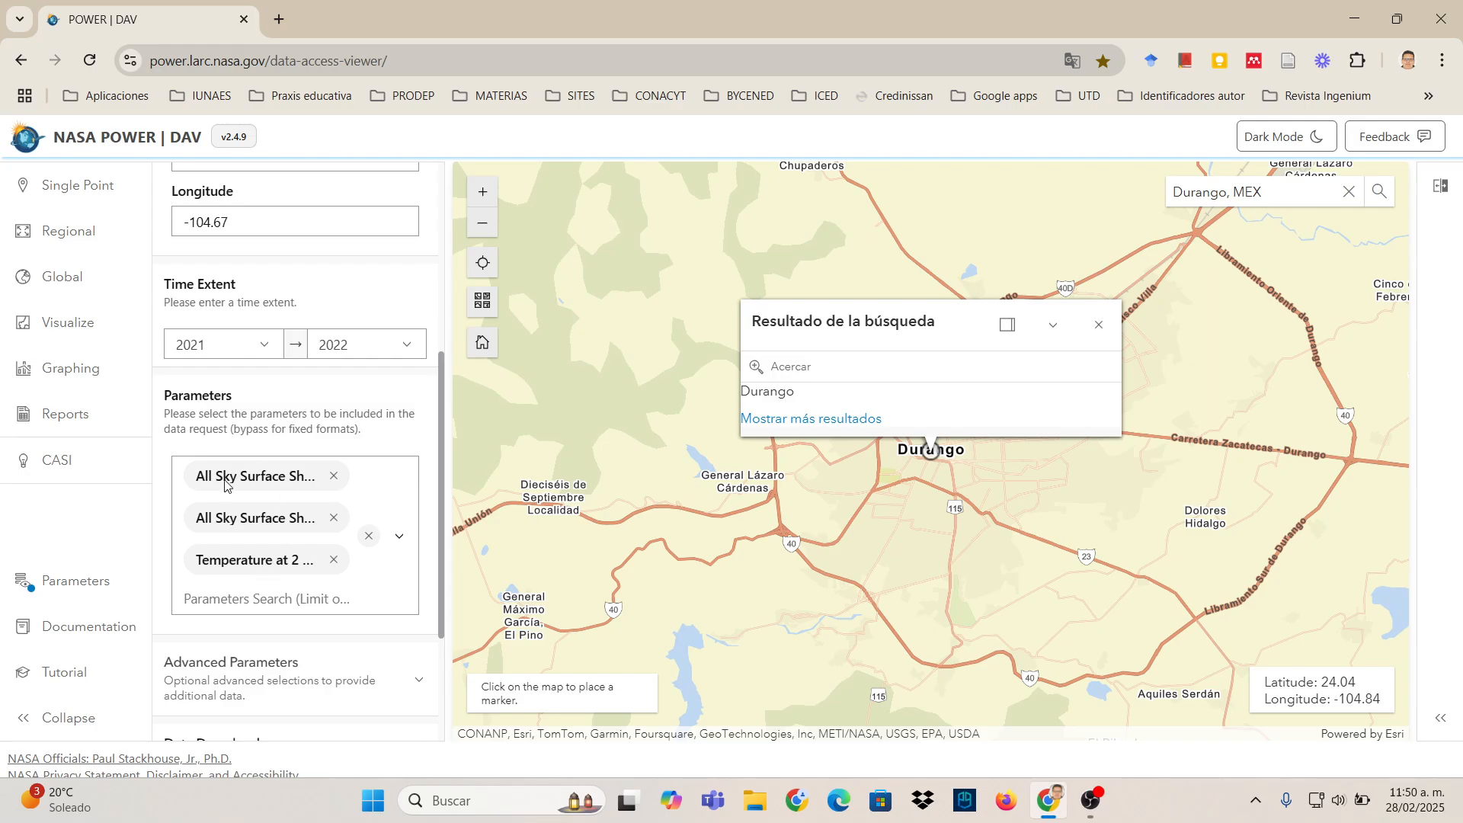
- Review the advanced options for time standard, wind elevation, wind surface and pressure correction, leaving the section collapsed
scroll(263, 579, "down", 3)
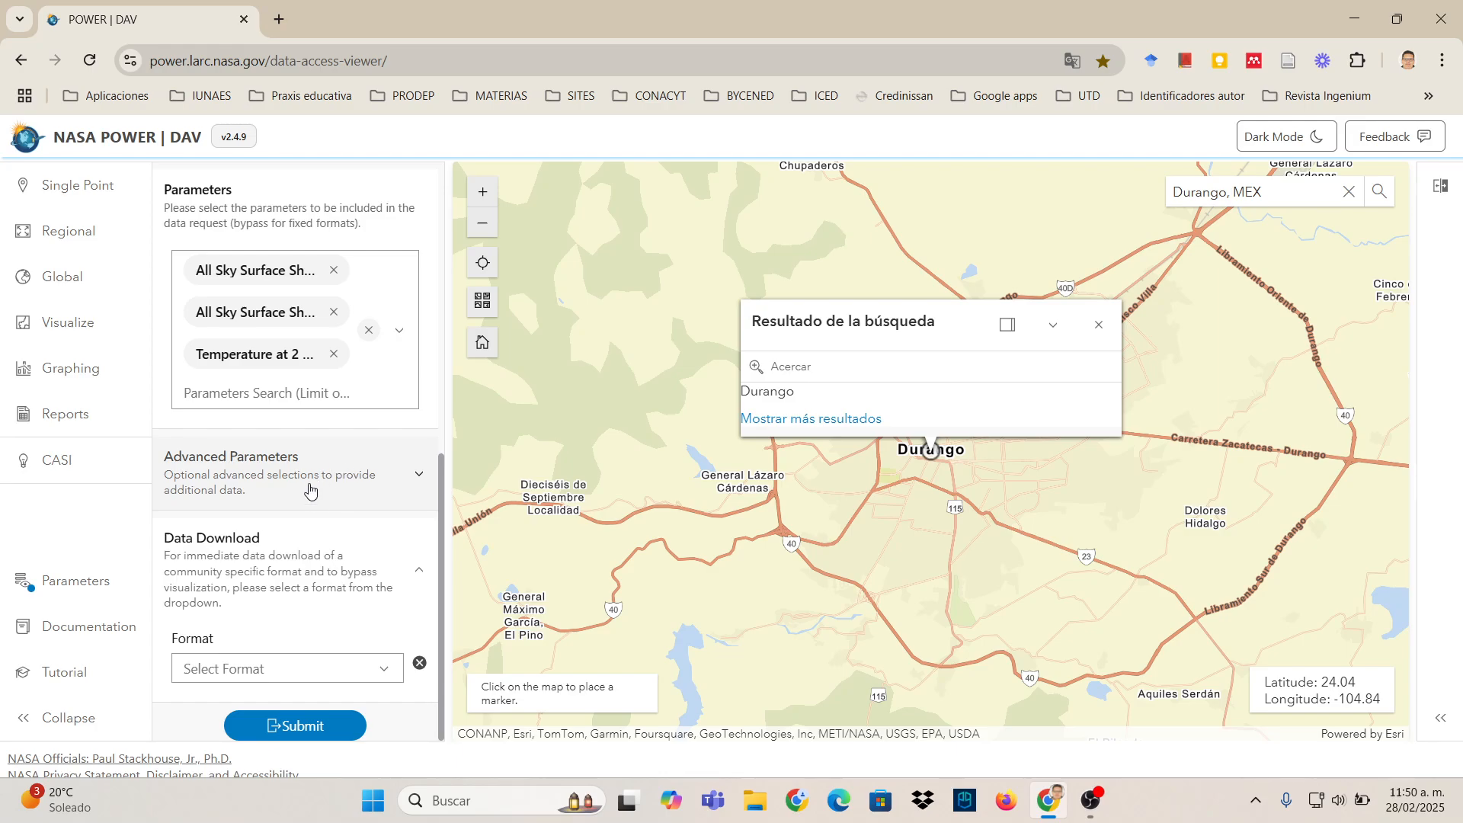
left_click(419, 478)
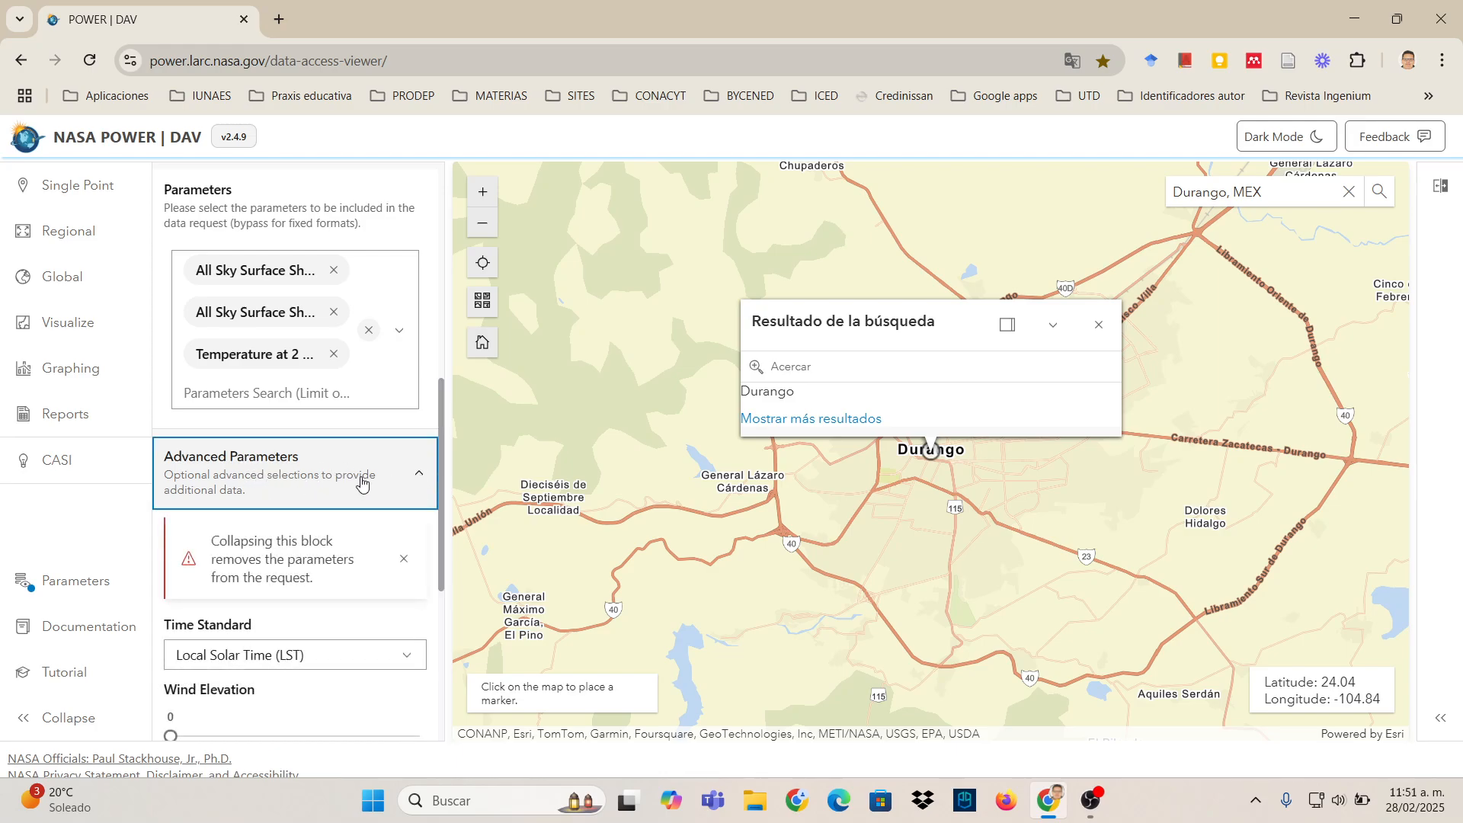
scroll(305, 645, "down", 1)
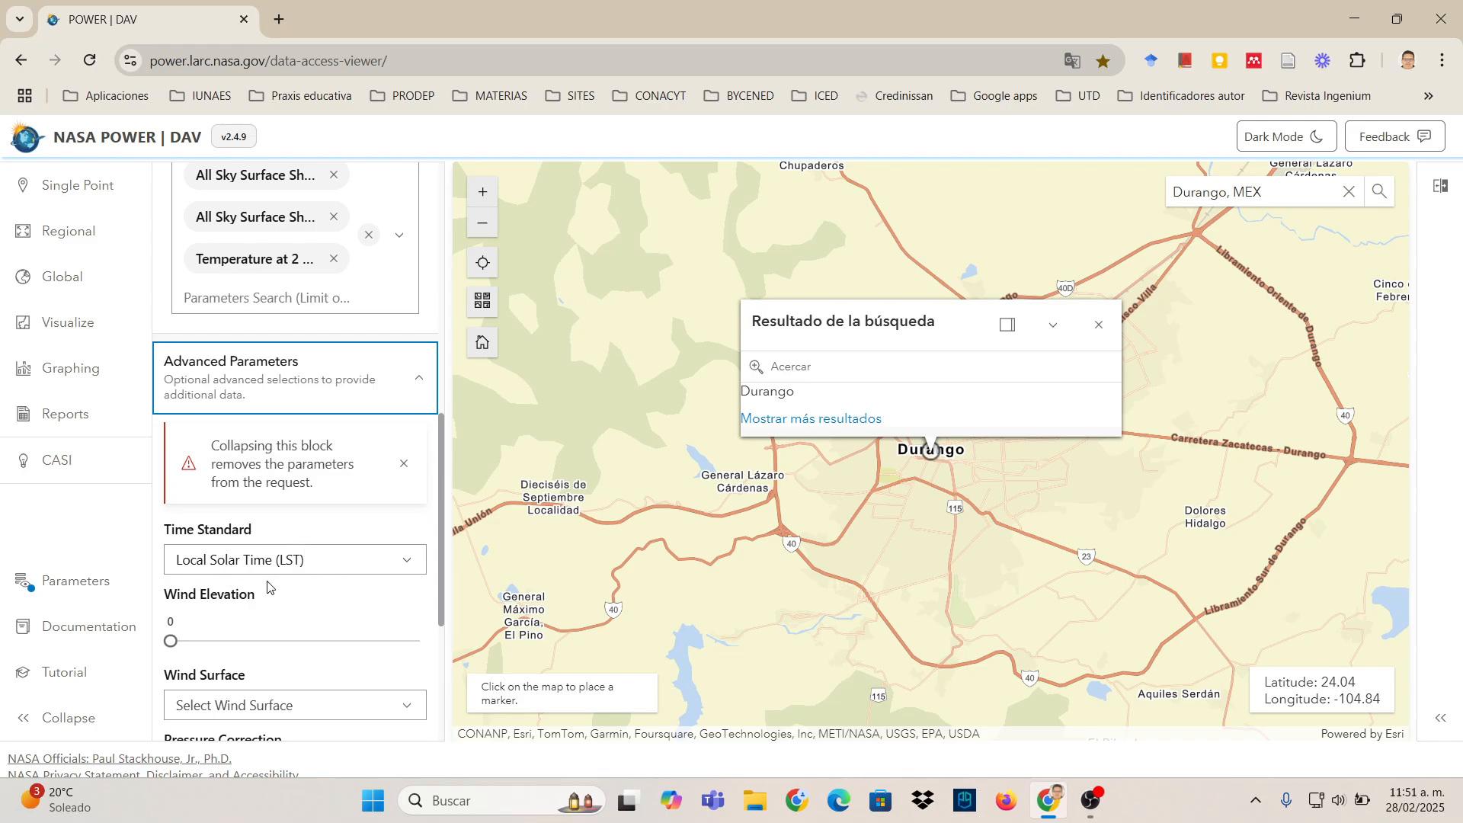
left_click(343, 568)
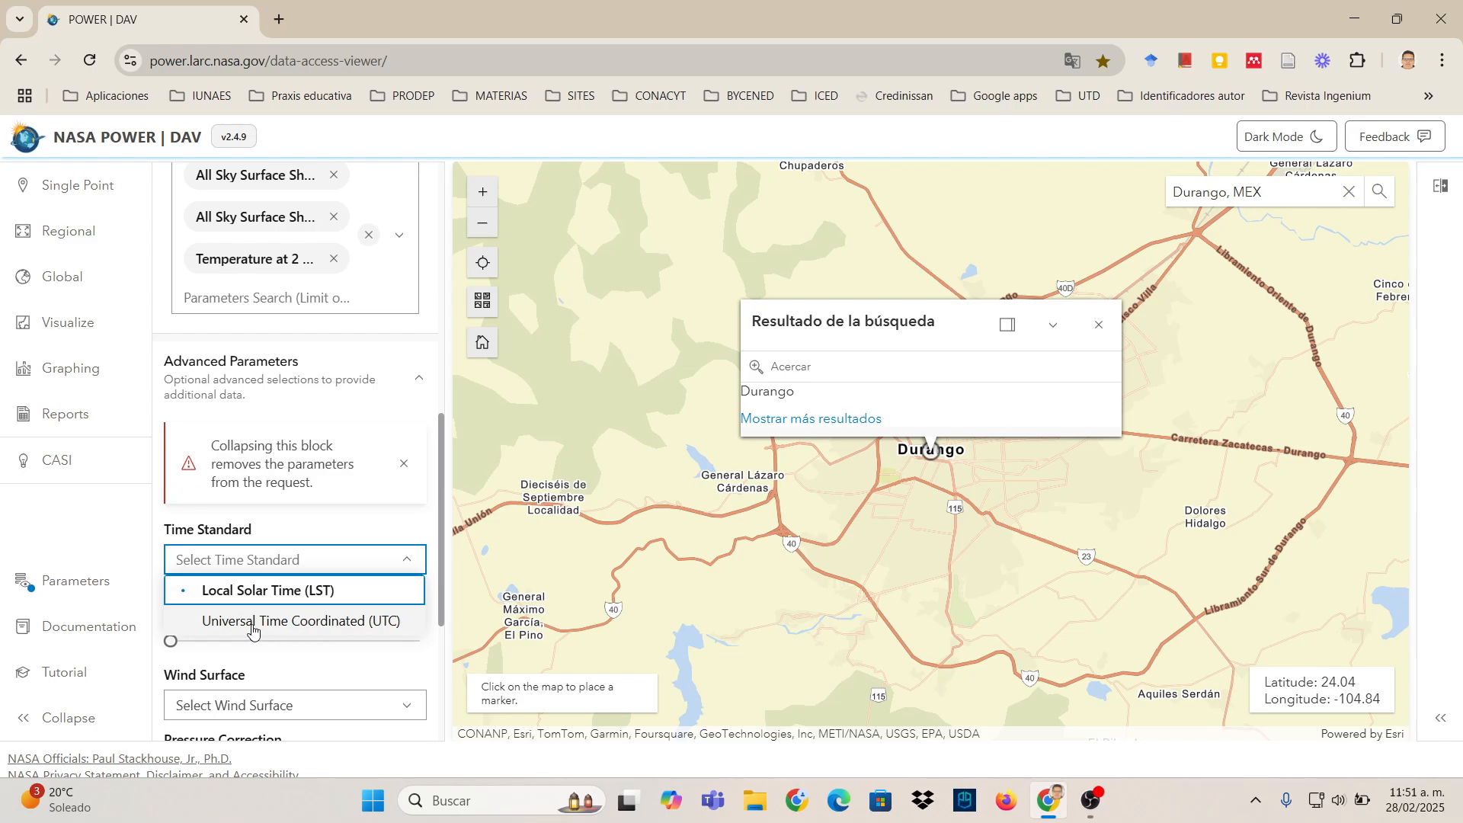
left_click(292, 566)
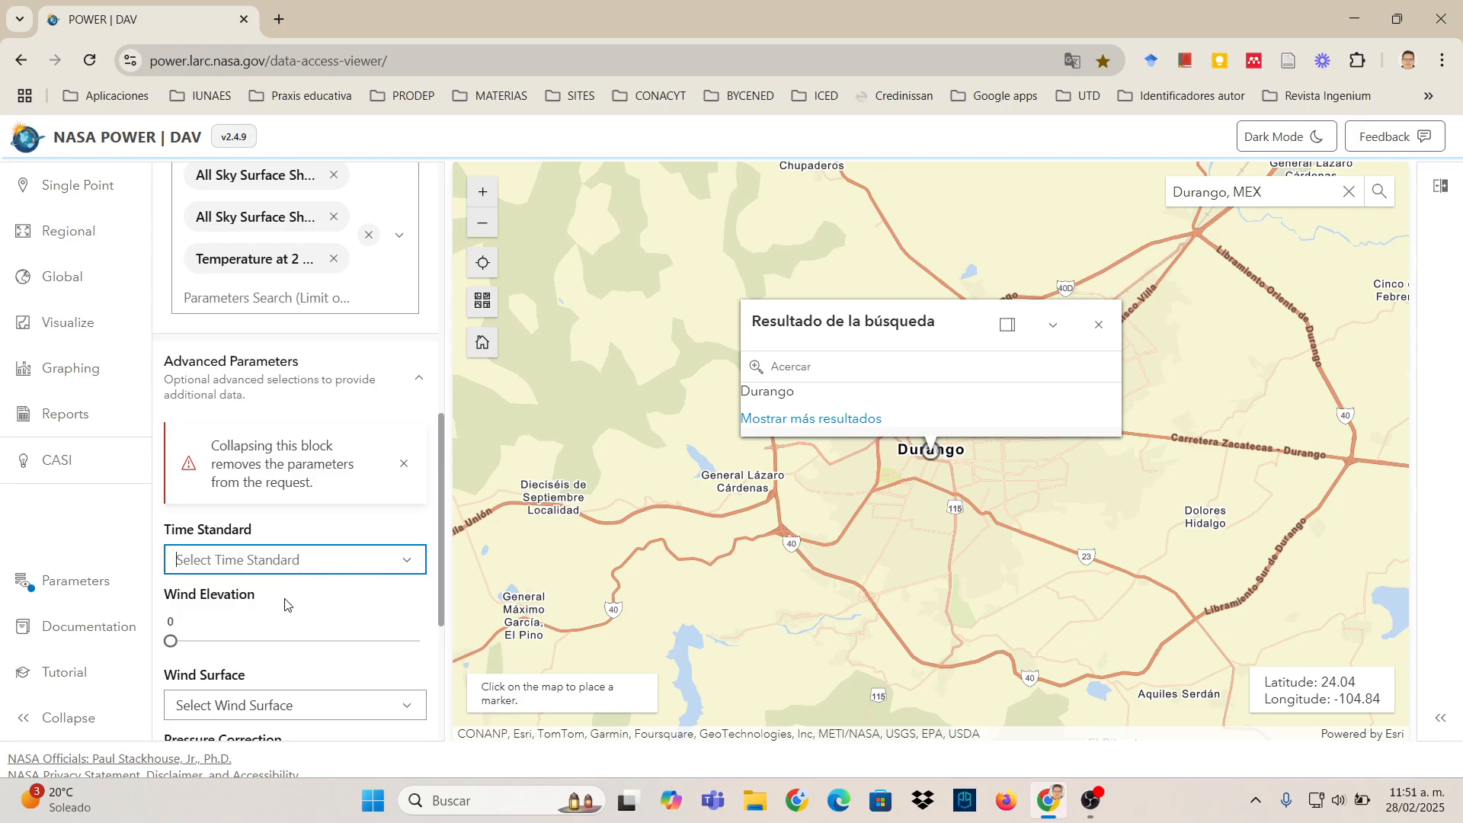
scroll(244, 633, "down", 3)
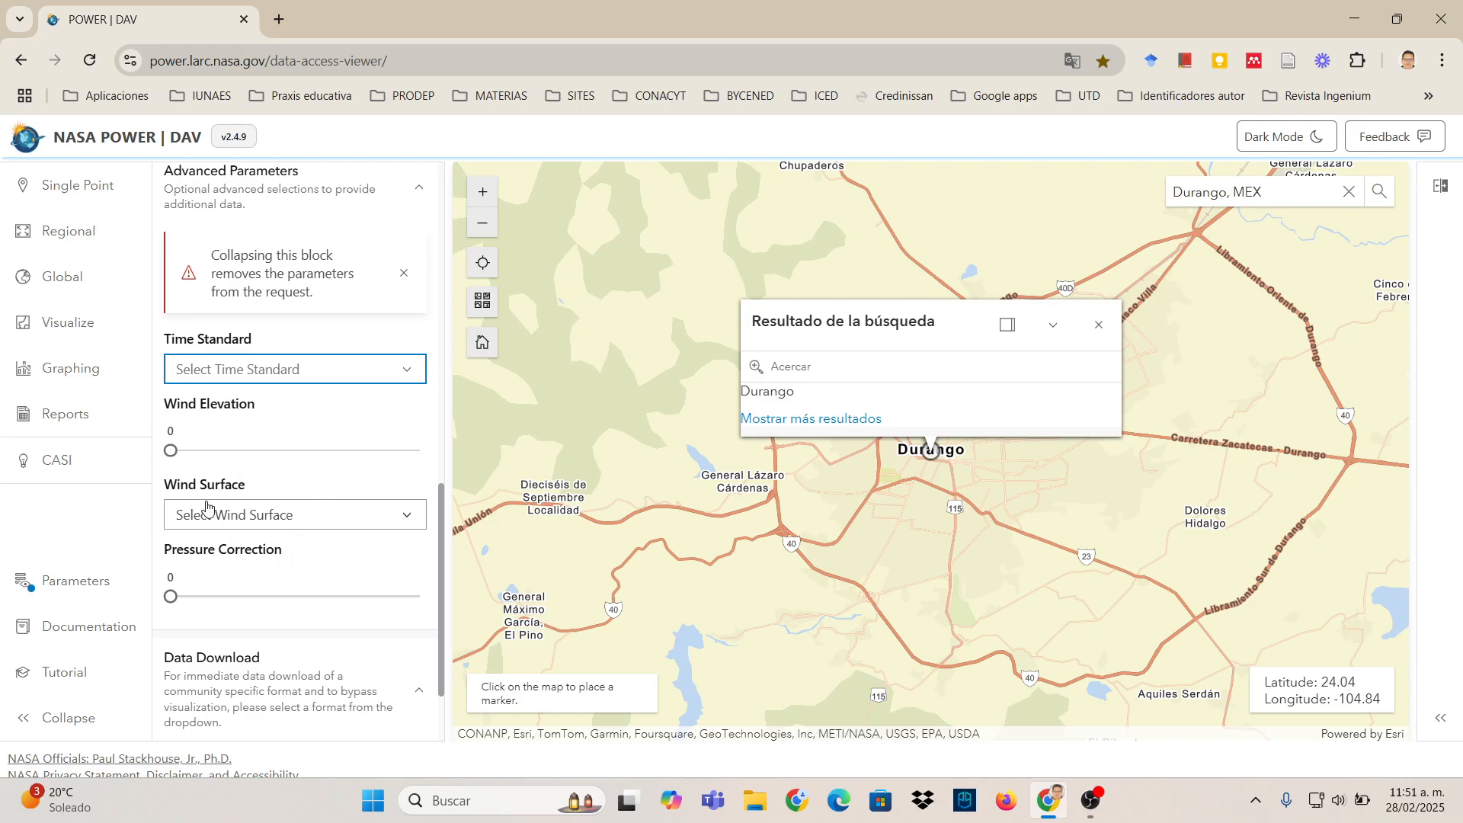
scroll(336, 461, "up", 1)
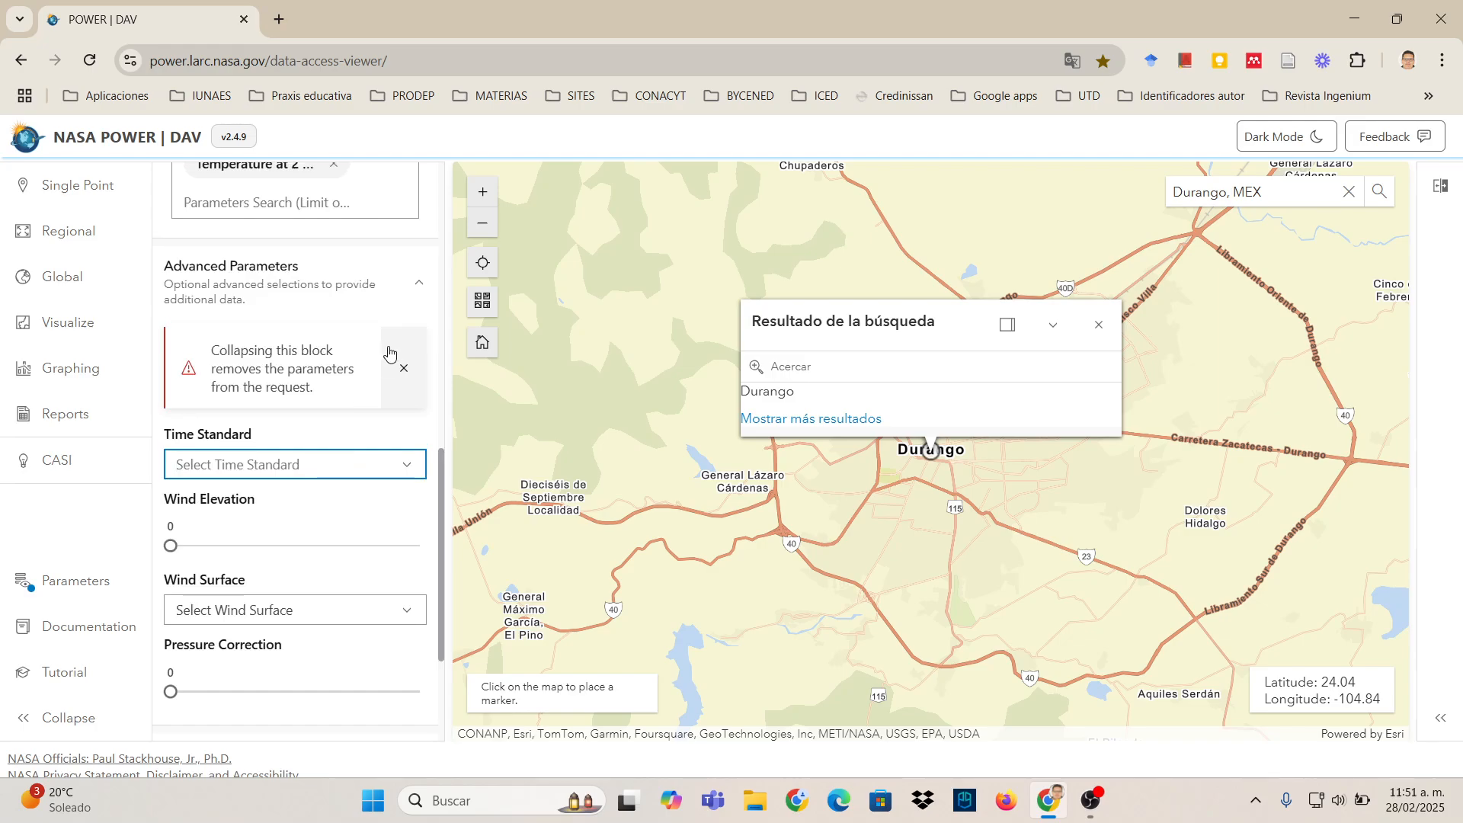
left_click(420, 284)
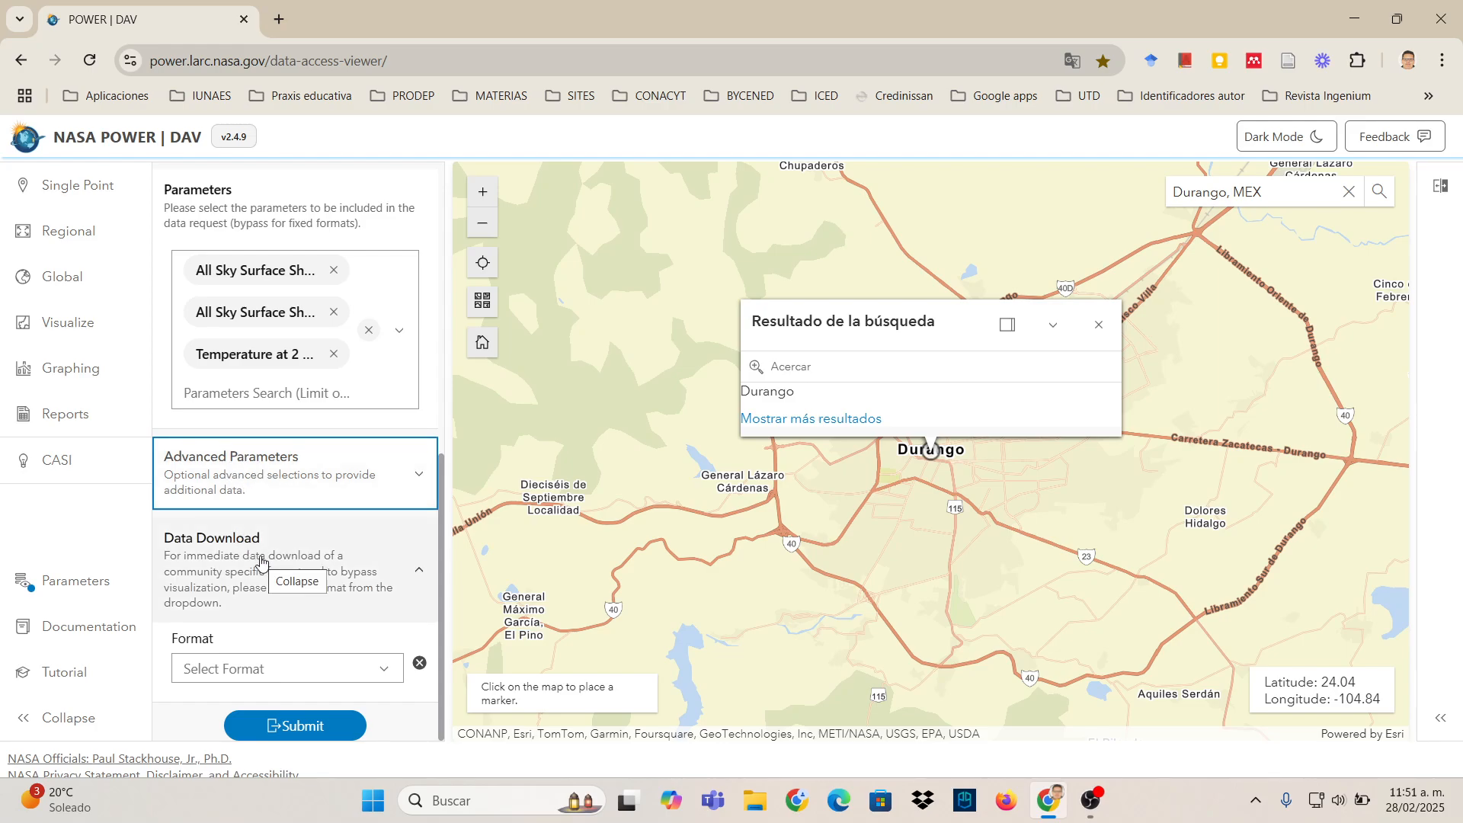
- Set the data download format to CSV and submit the request
left_click(383, 668)
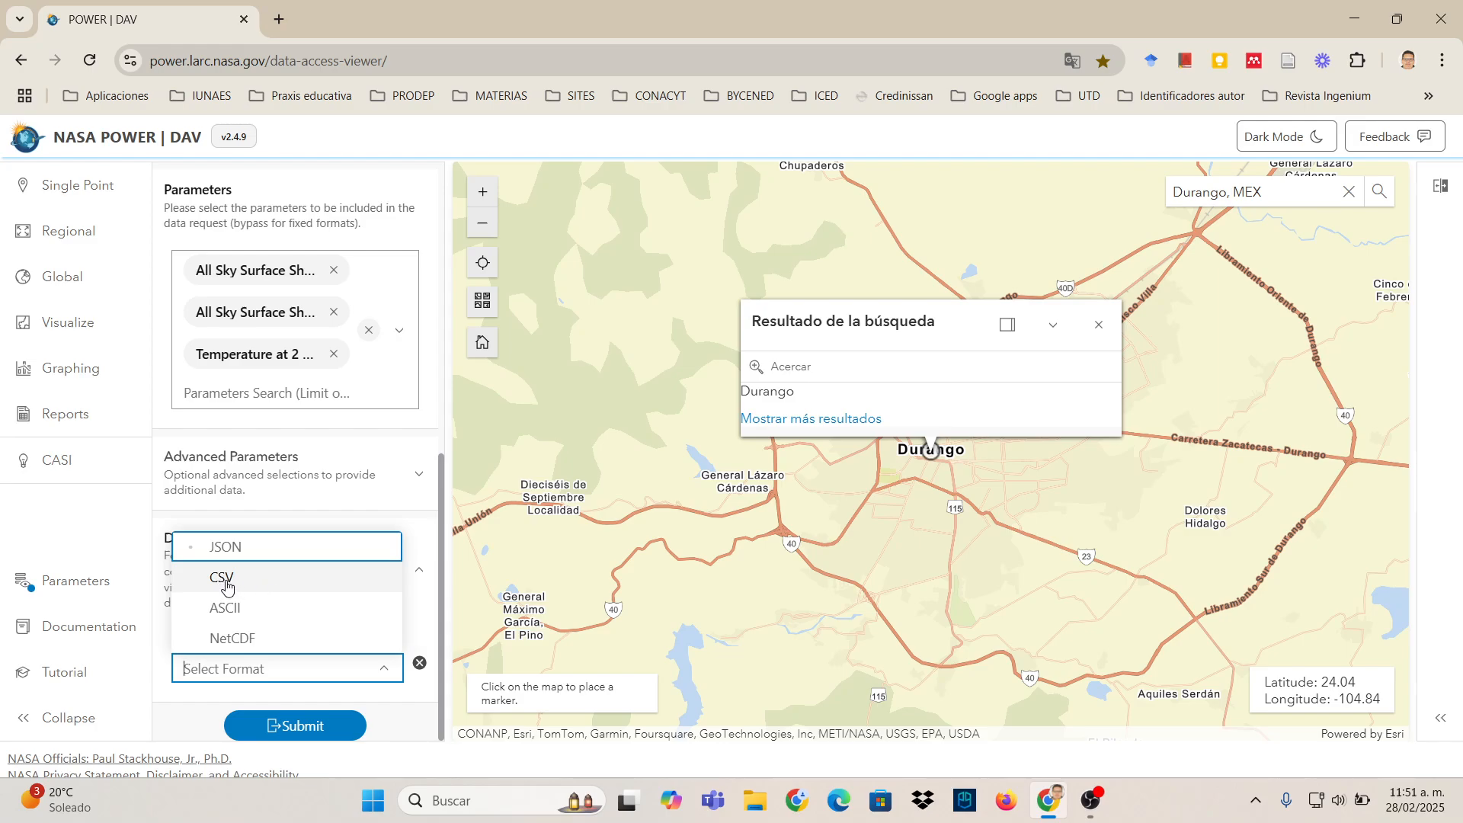
left_click(230, 588)
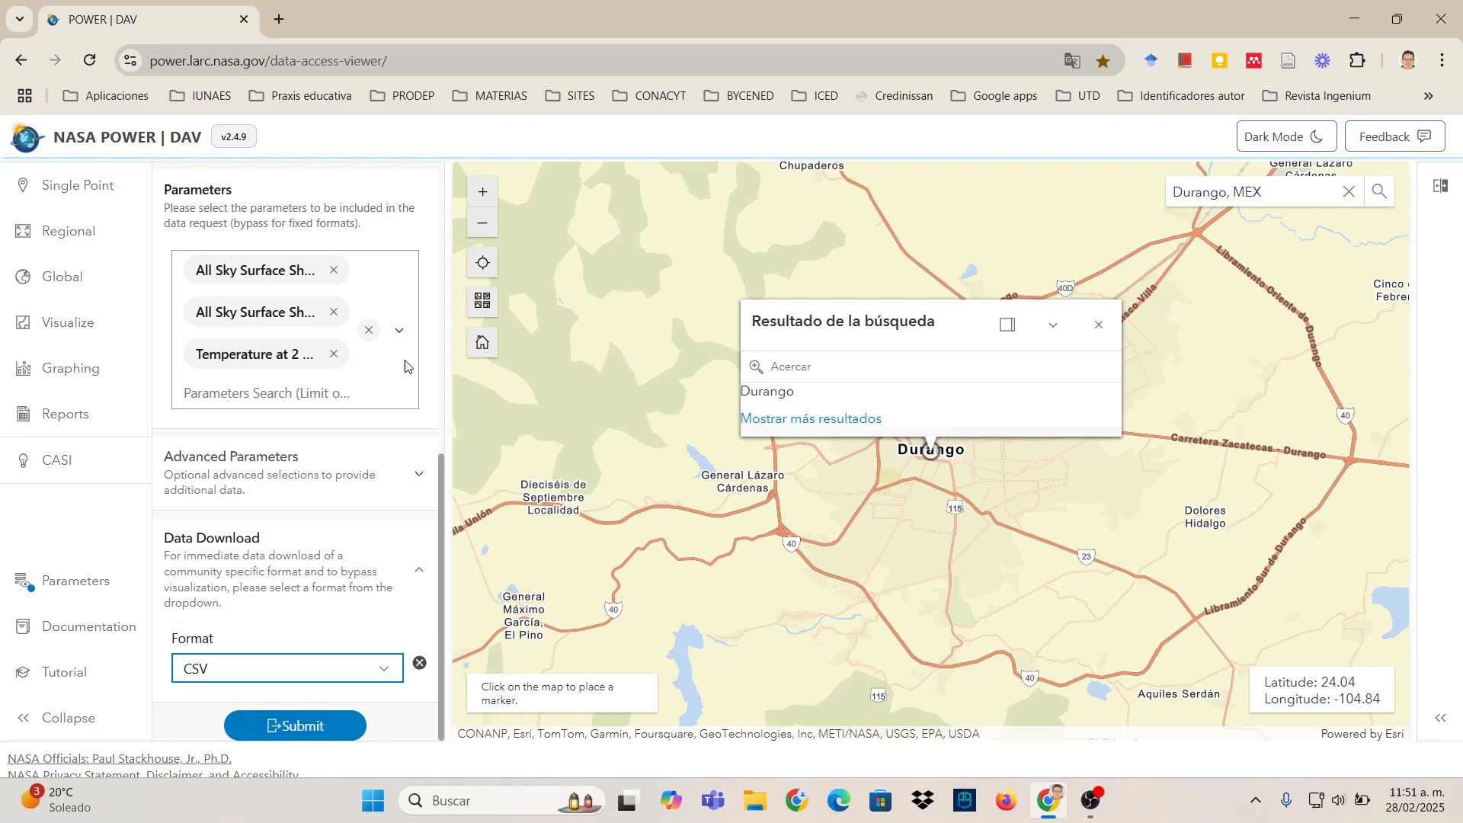
left_click(291, 734)
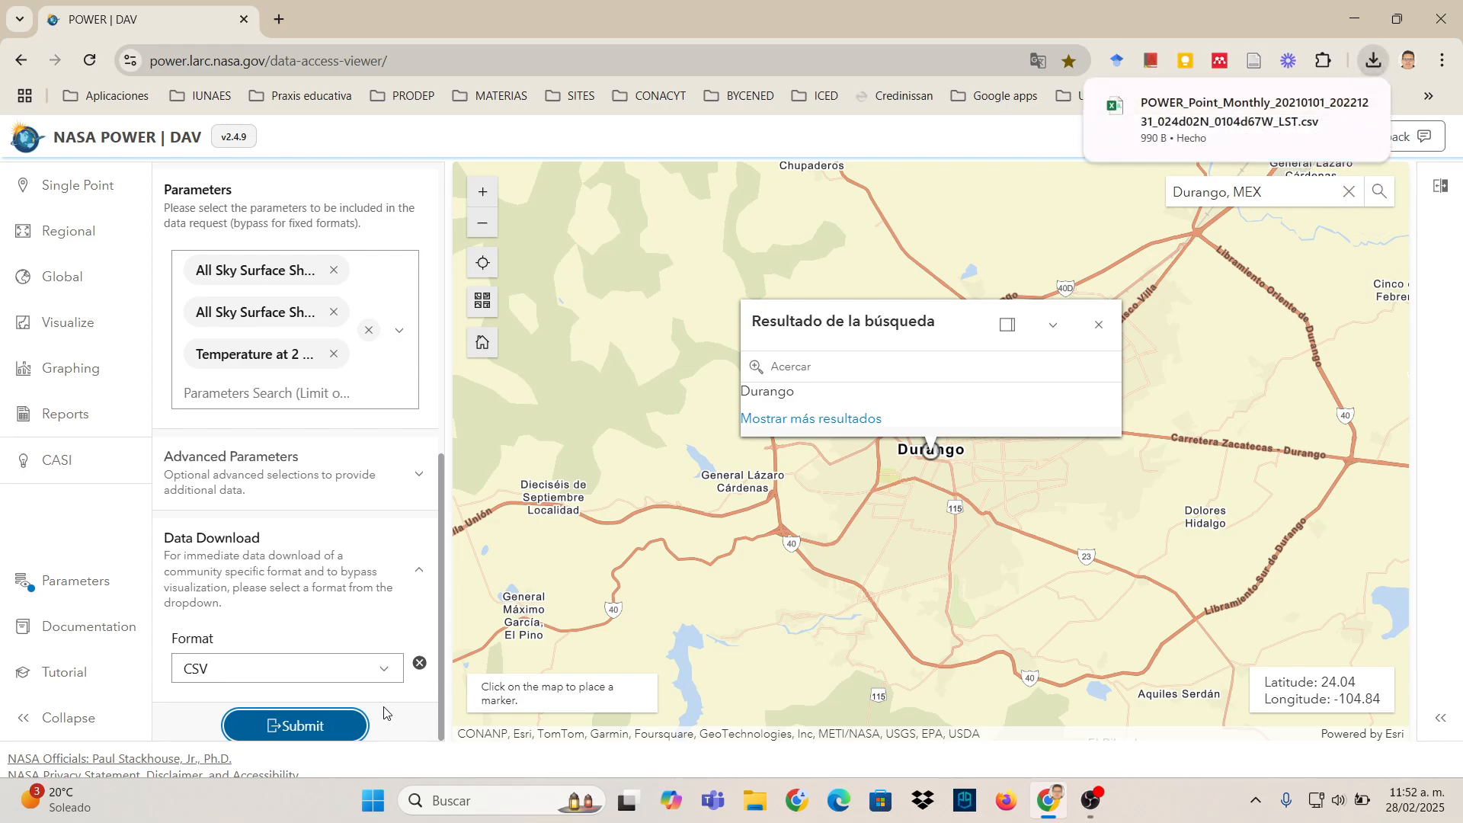
- Open the downloaded CSV file in Excel and read the data source and irradiance parameter descriptions in its header
left_click(1247, 116)
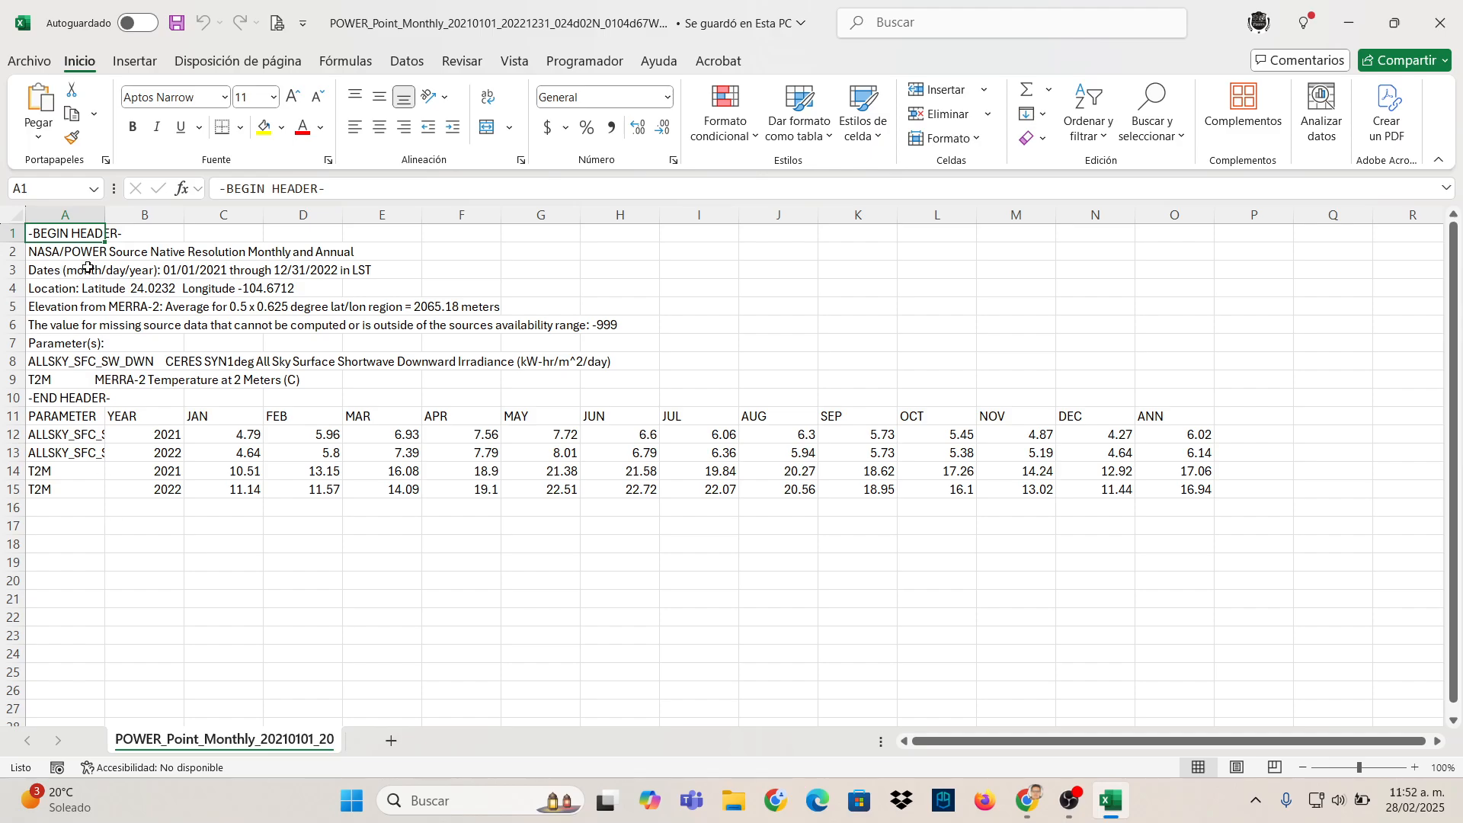
left_click(43, 253)
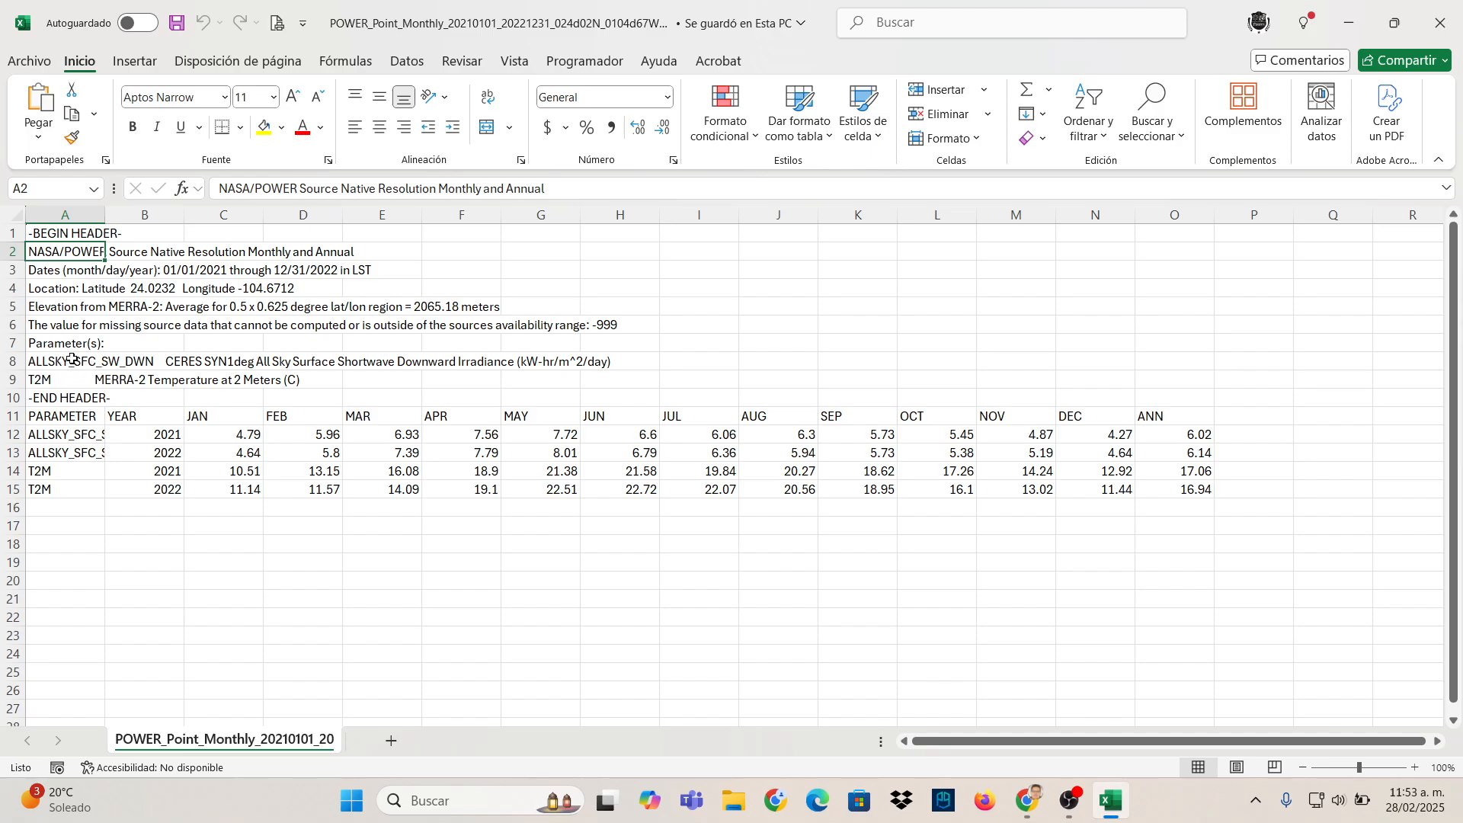
left_click(42, 361)
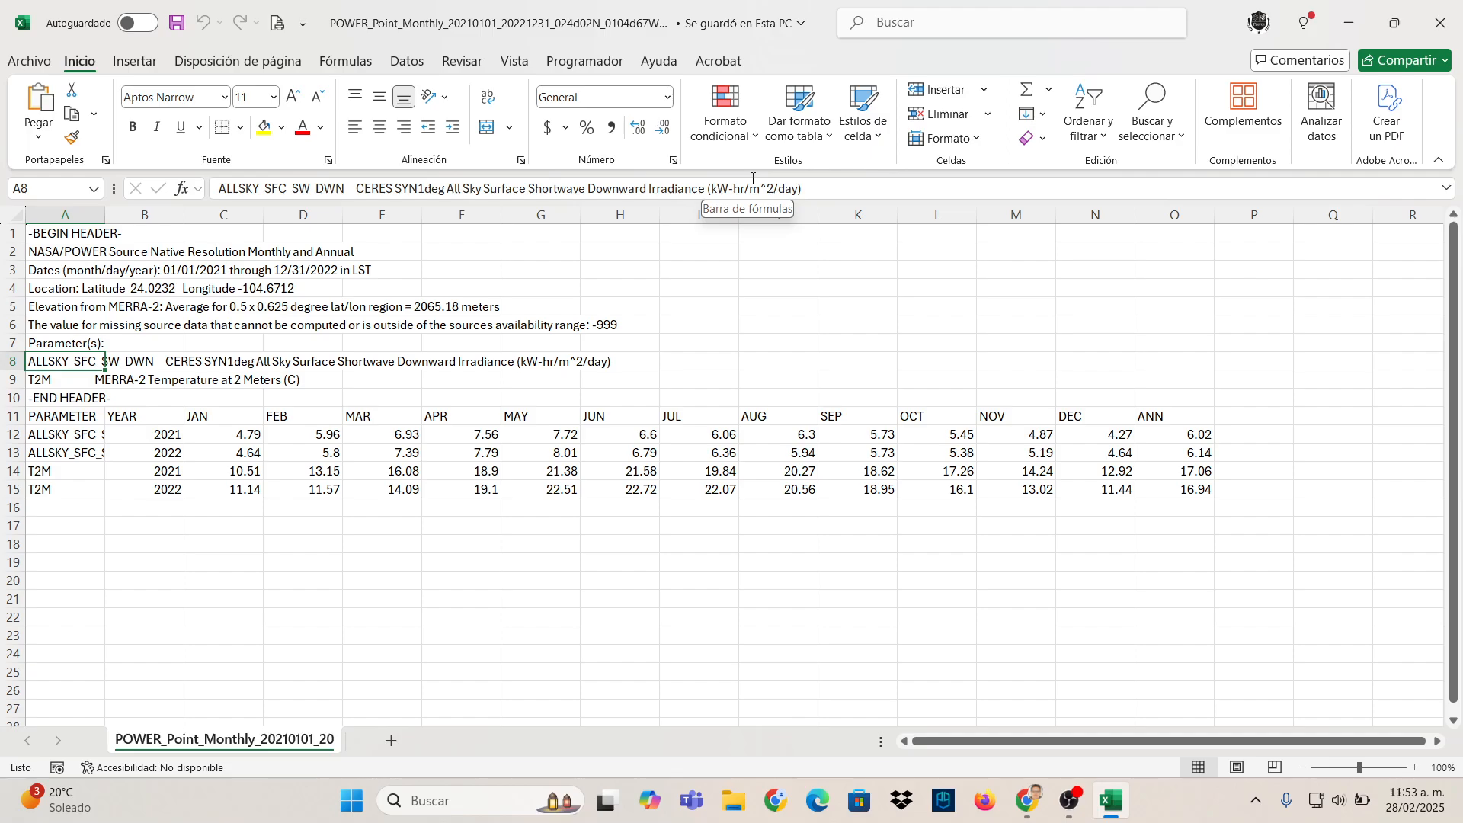
- Examine the monthly and annual irradiance and temperature values for 2021 and 2022 in the data table
left_click(225, 438)
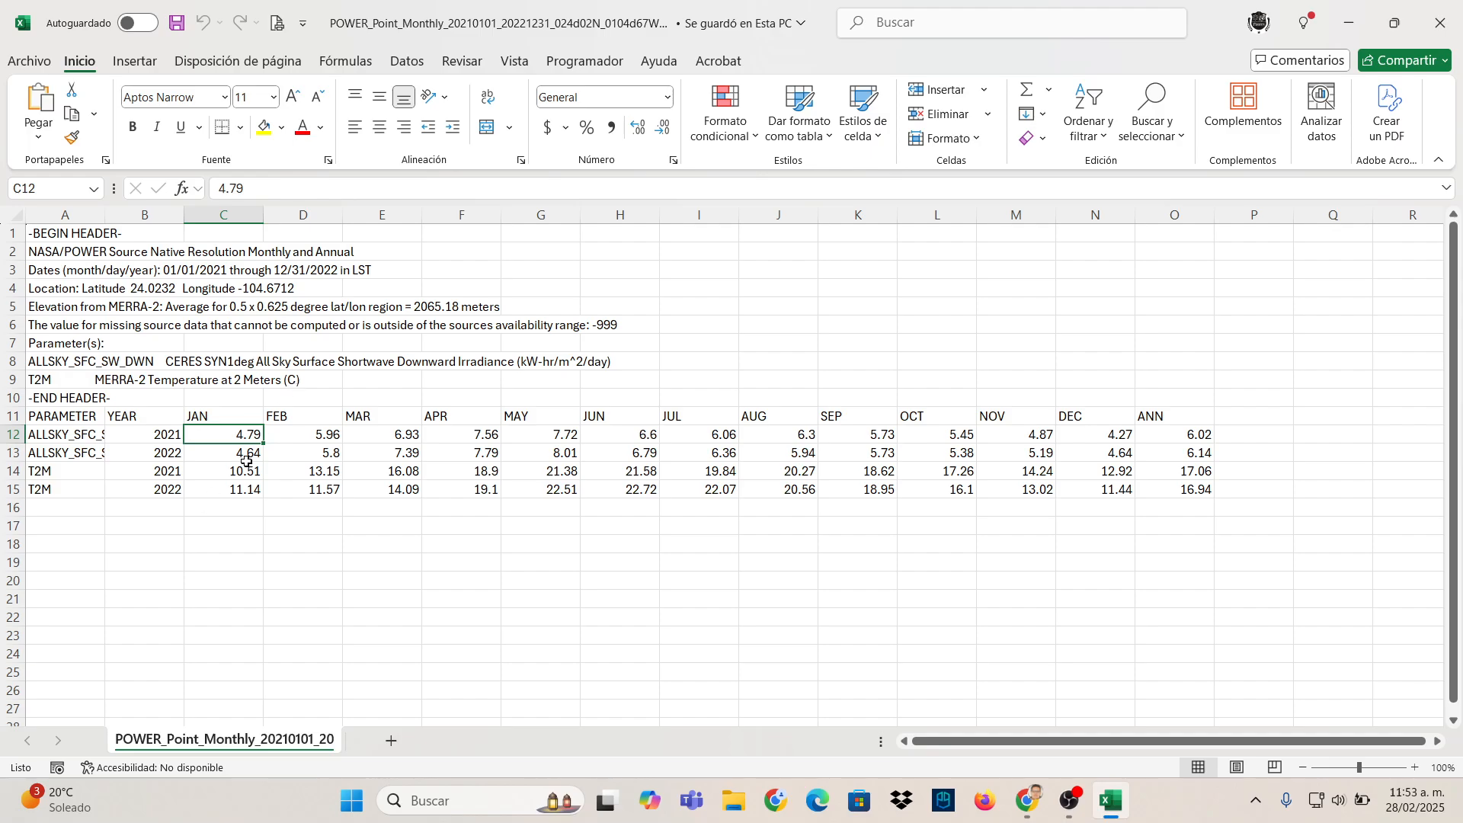
left_click_drag(251, 433, 1181, 434)
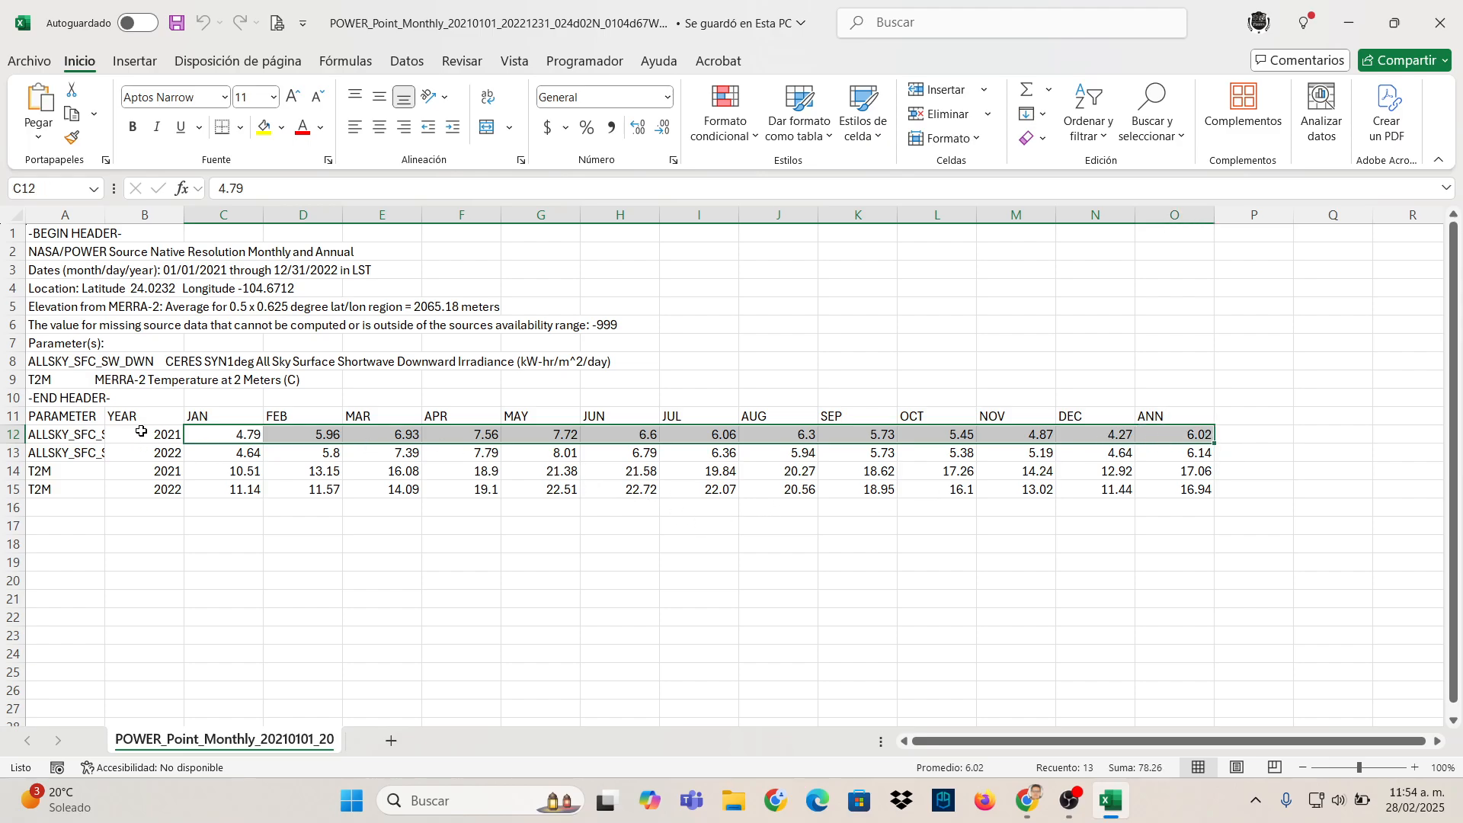
left_click(214, 454)
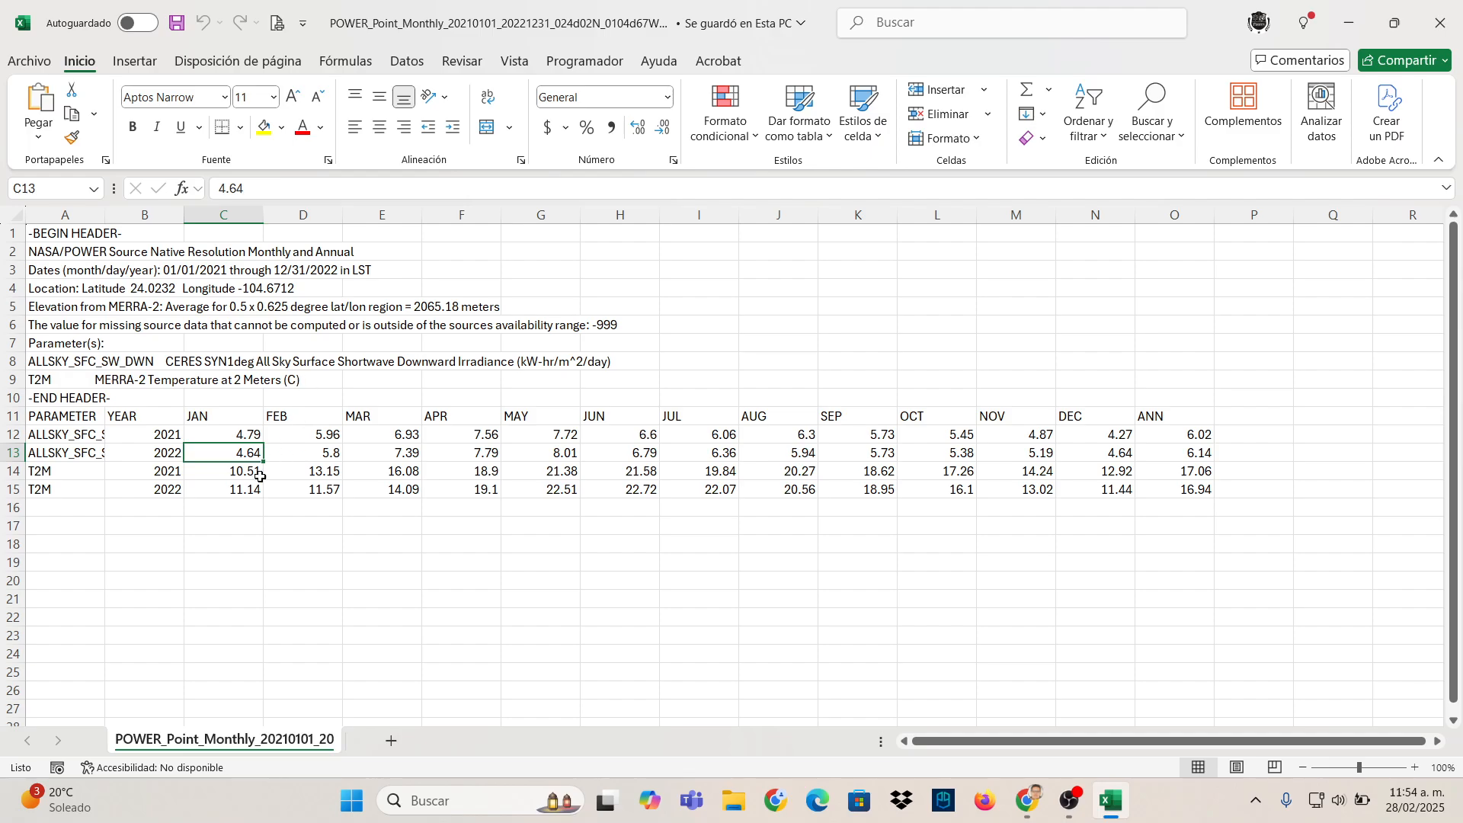
left_click_drag(259, 476, 1190, 488)
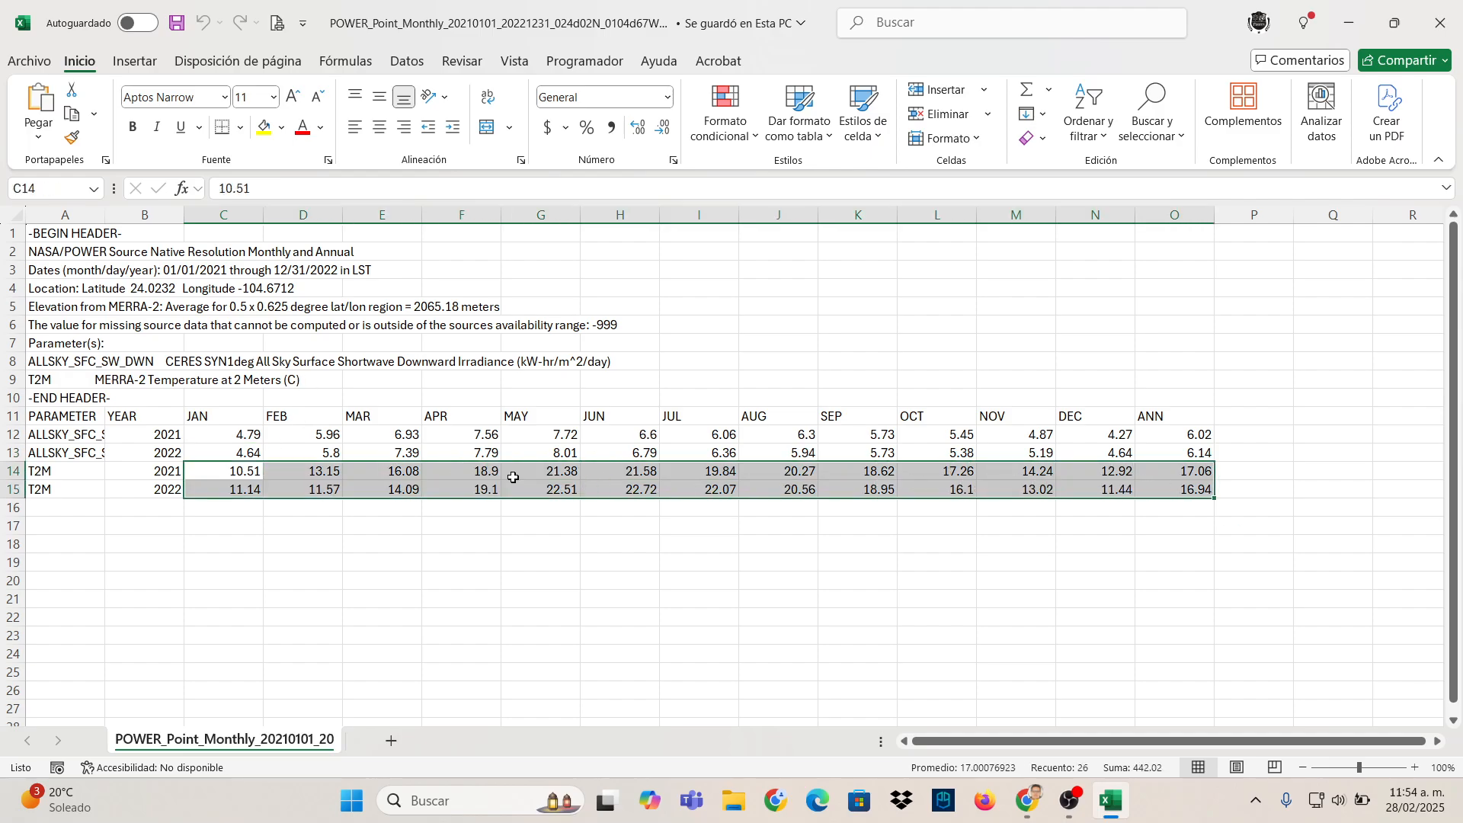
left_click(288, 524)
scroll(303, 522, "down", 2)
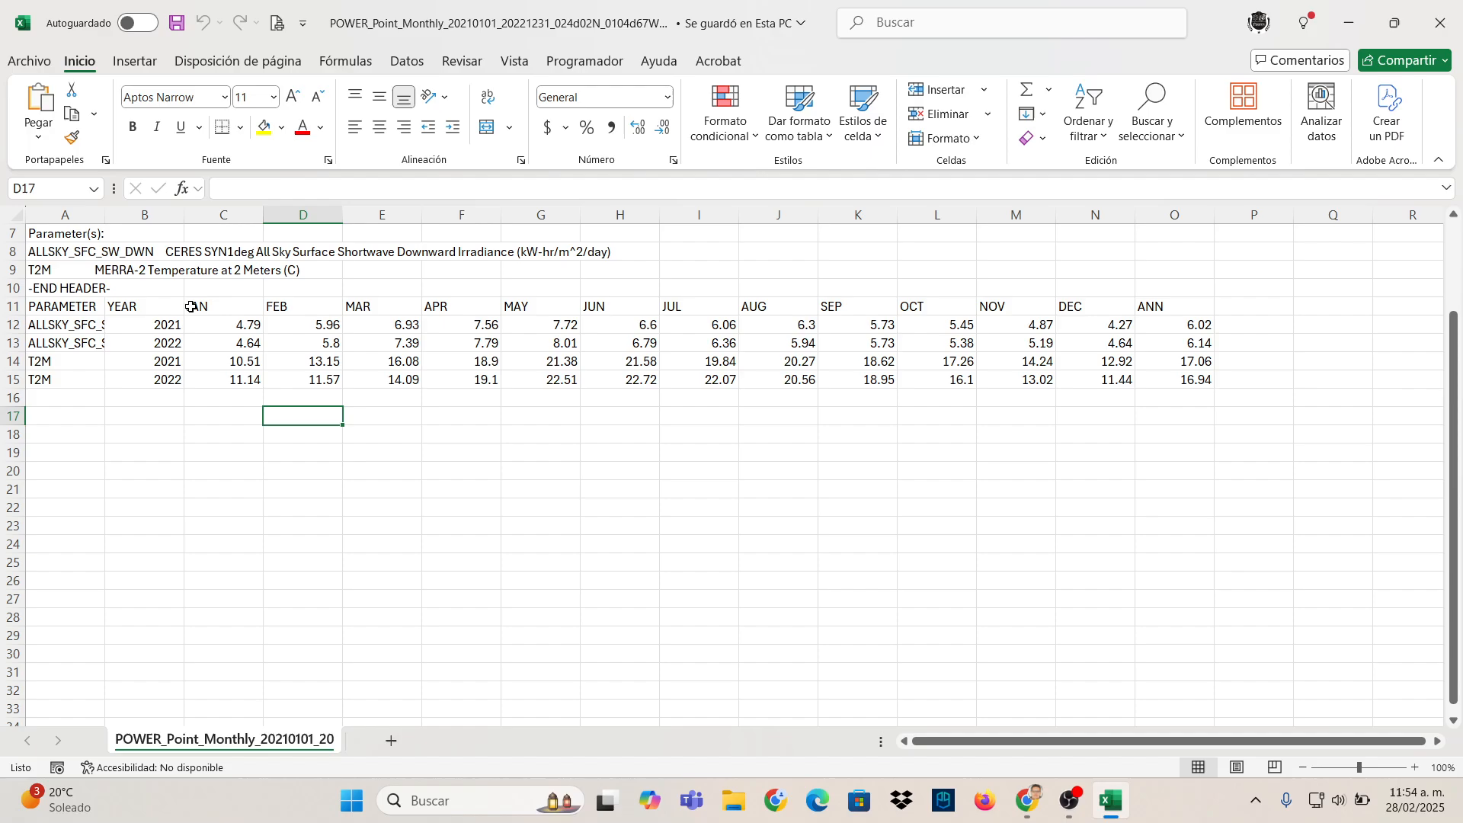
- Review the month headers and the 2021 monthly irradiance values in the data table
left_click_drag(192, 309, 1113, 309)
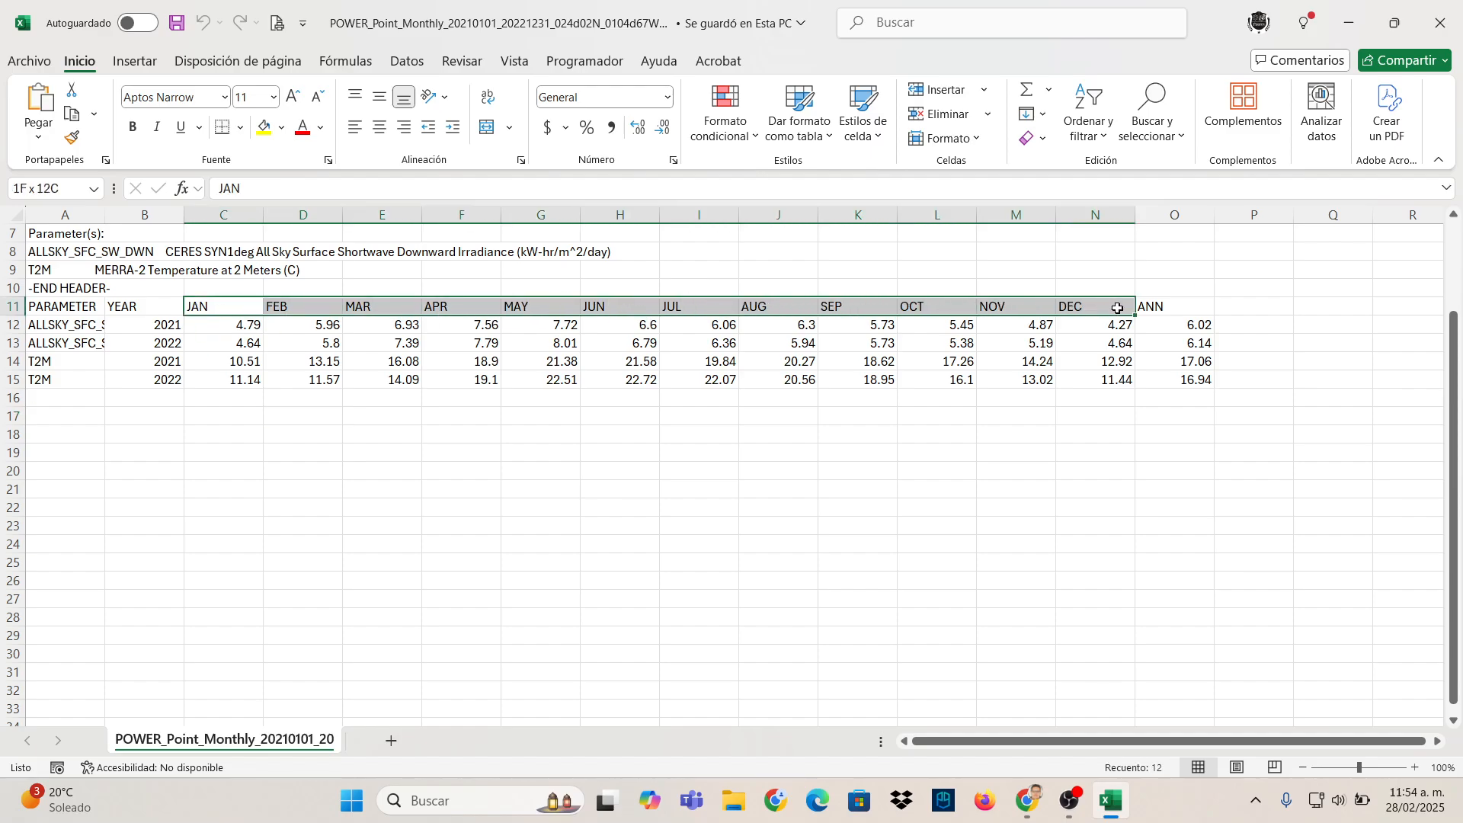
left_click_drag(226, 326, 1120, 329)
left_click(457, 488)
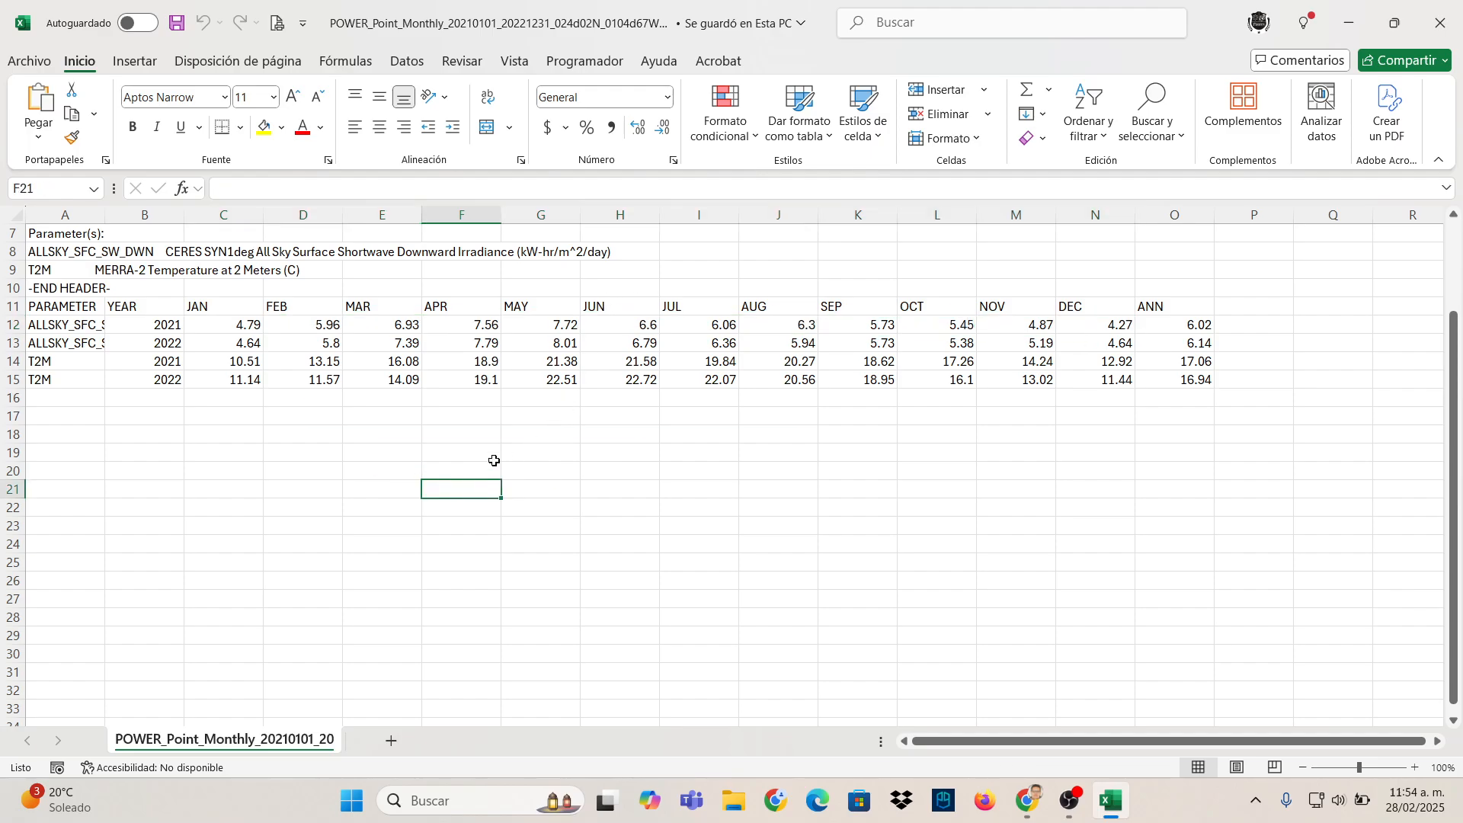
- Insert an empty scatter chart with smooth lines and markers below the data table
left_click(453, 454)
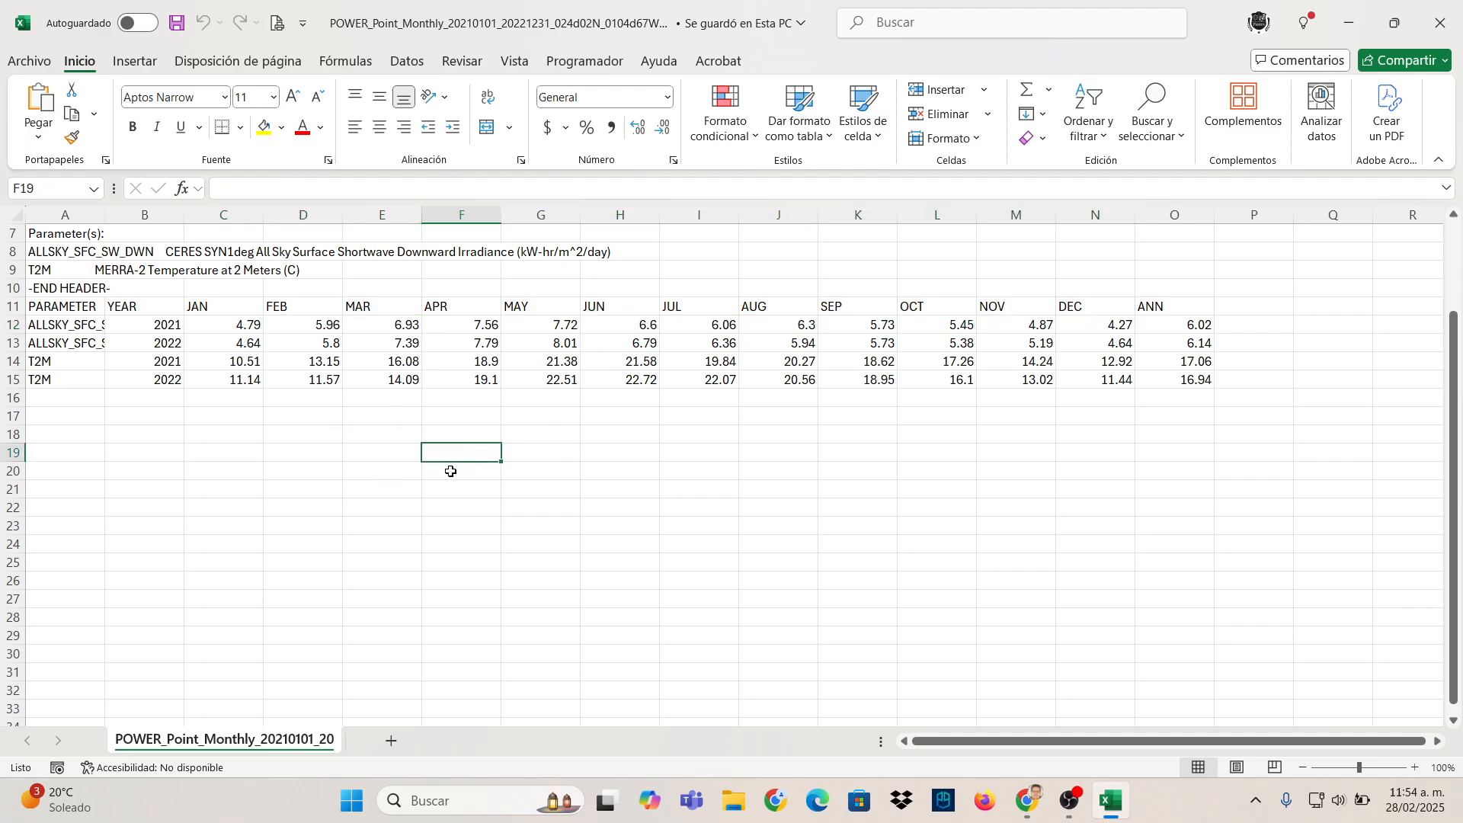
left_click(134, 61)
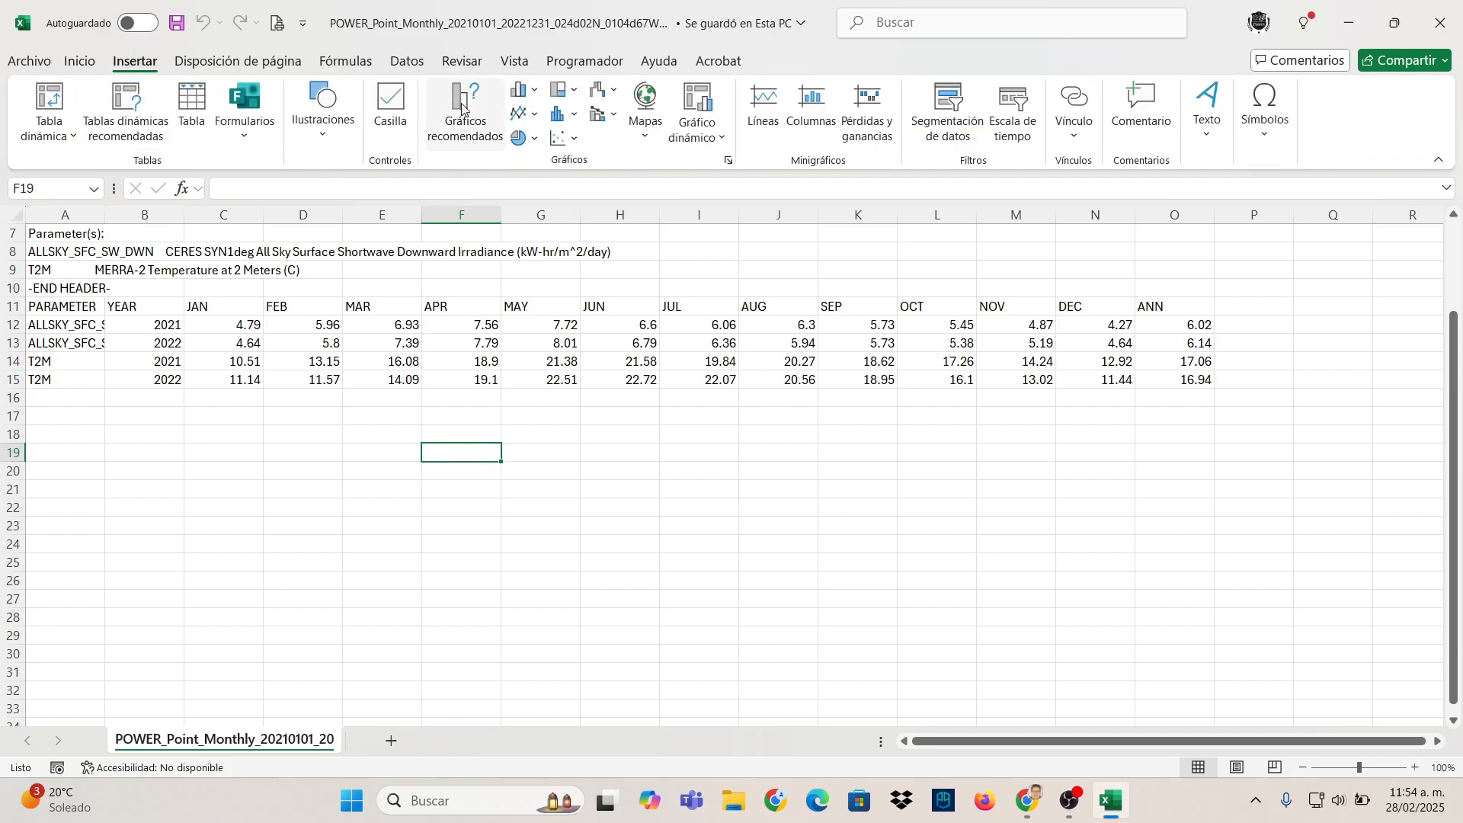
left_click(574, 140)
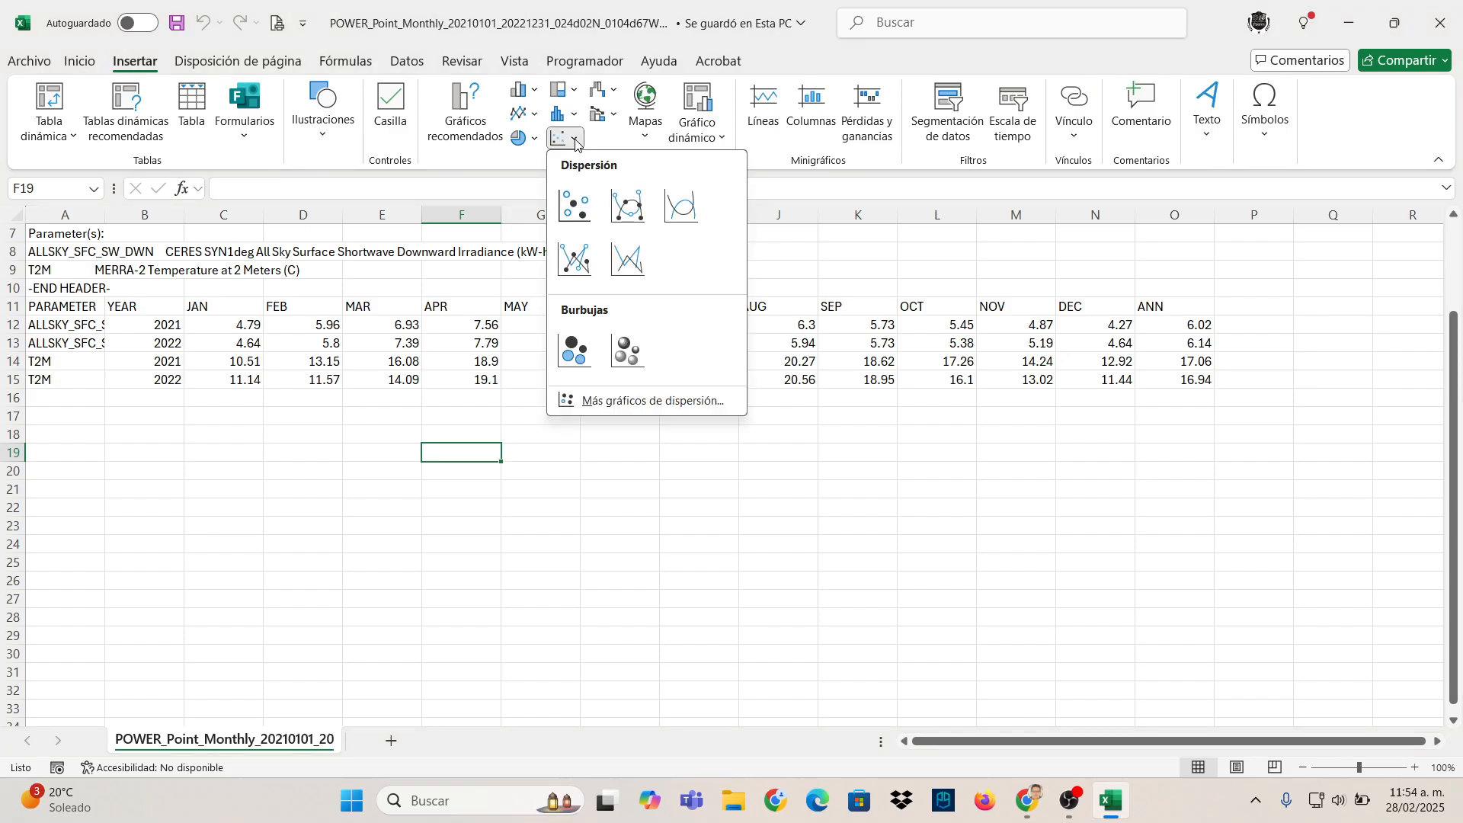
left_click(627, 204)
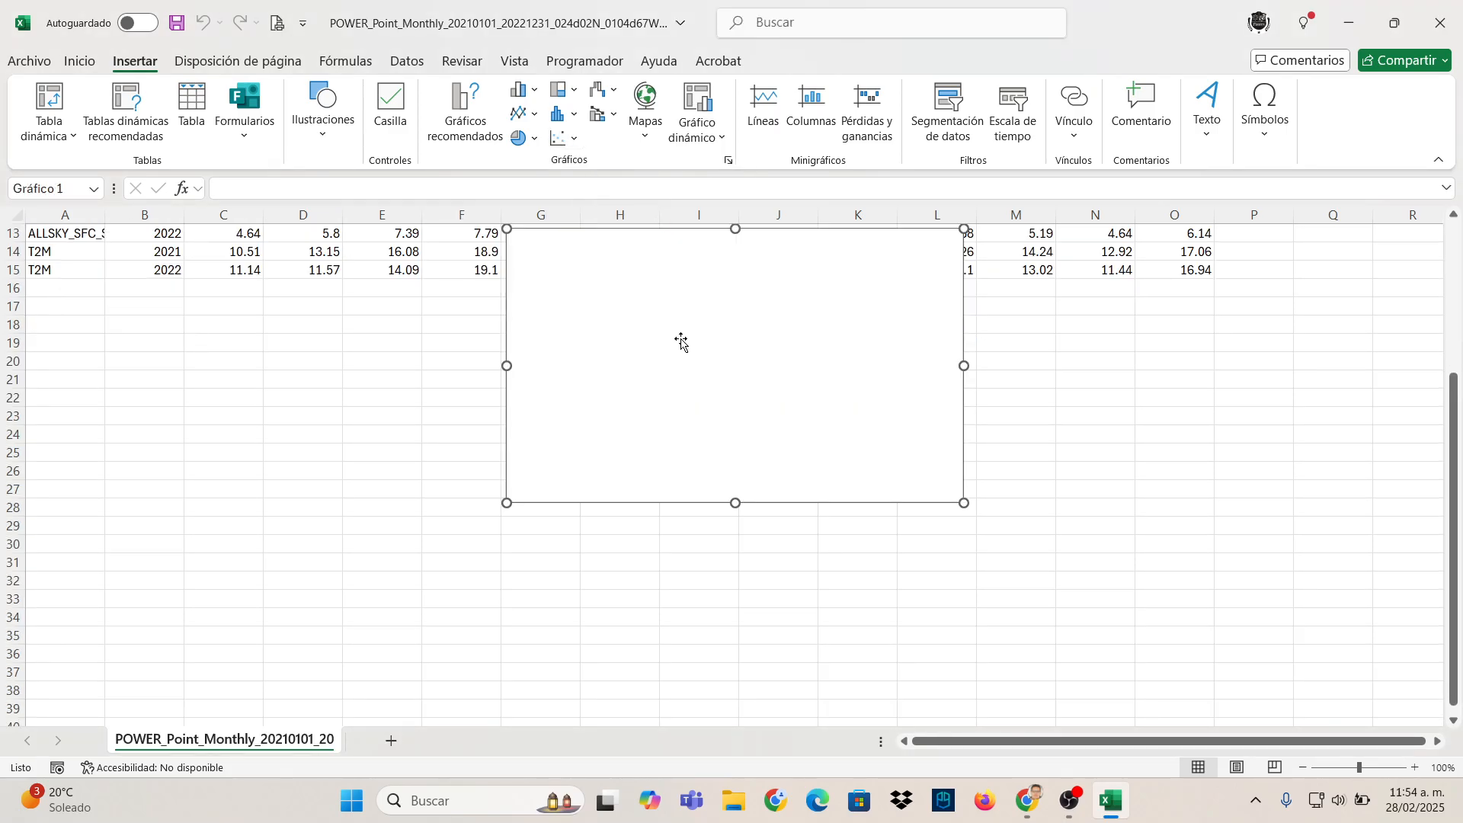
scroll(610, 442, "up", 4)
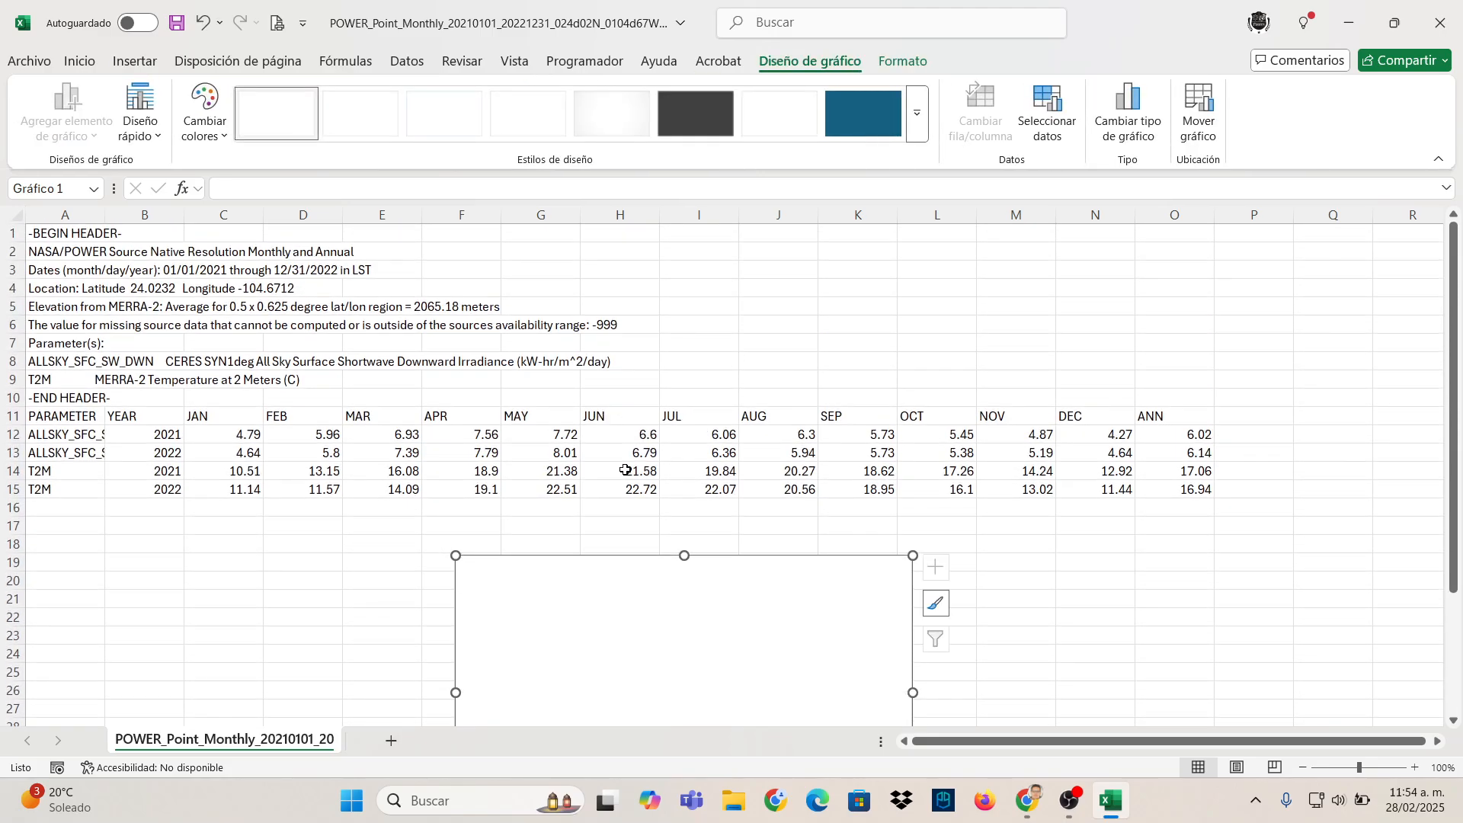
scroll(633, 487, "down", 1)
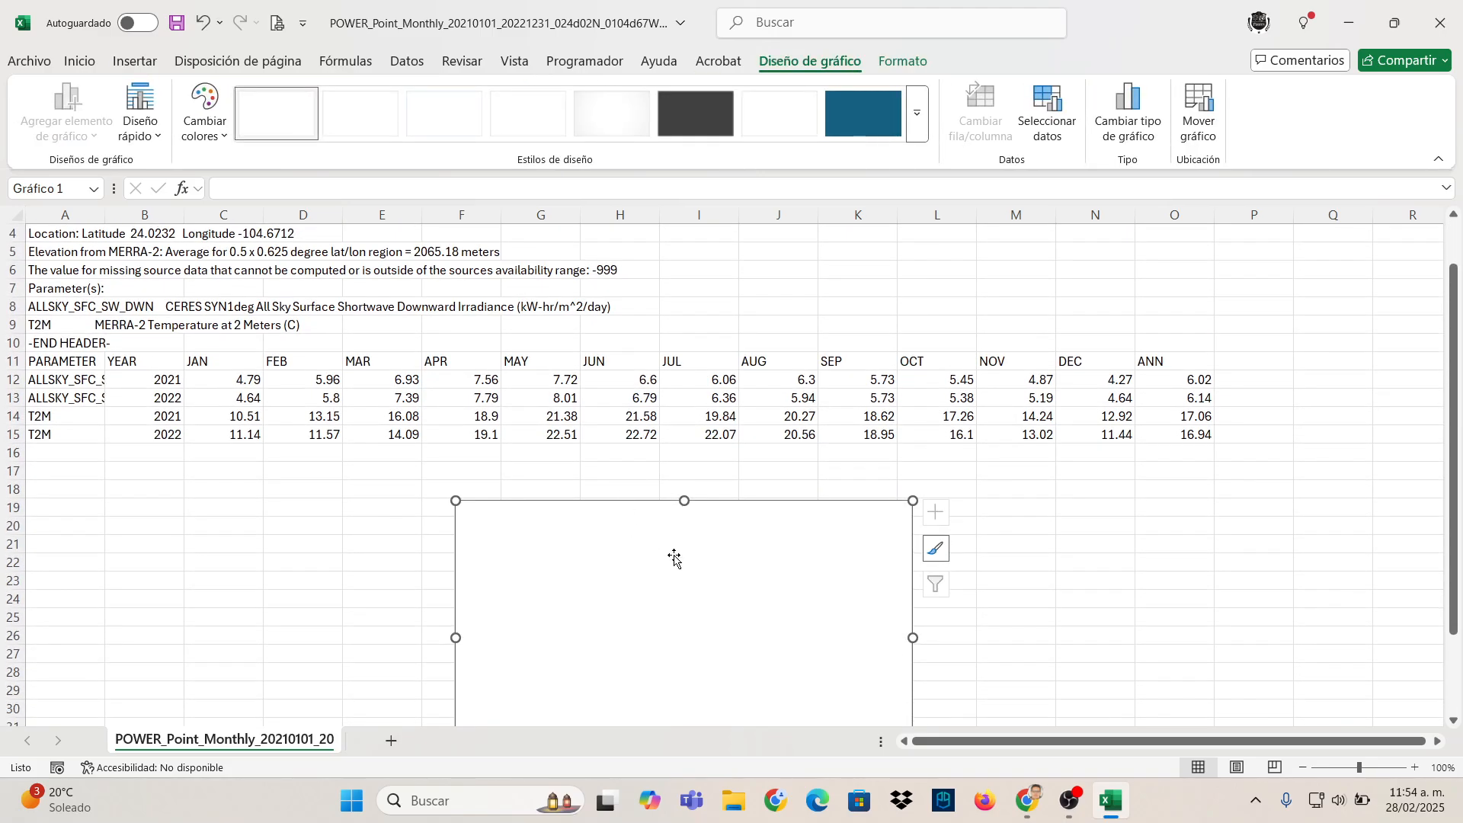
- Add a chart series named "Irradiancia anual 2021" with the month headers C11:N11 as its X values
left_click(1041, 122)
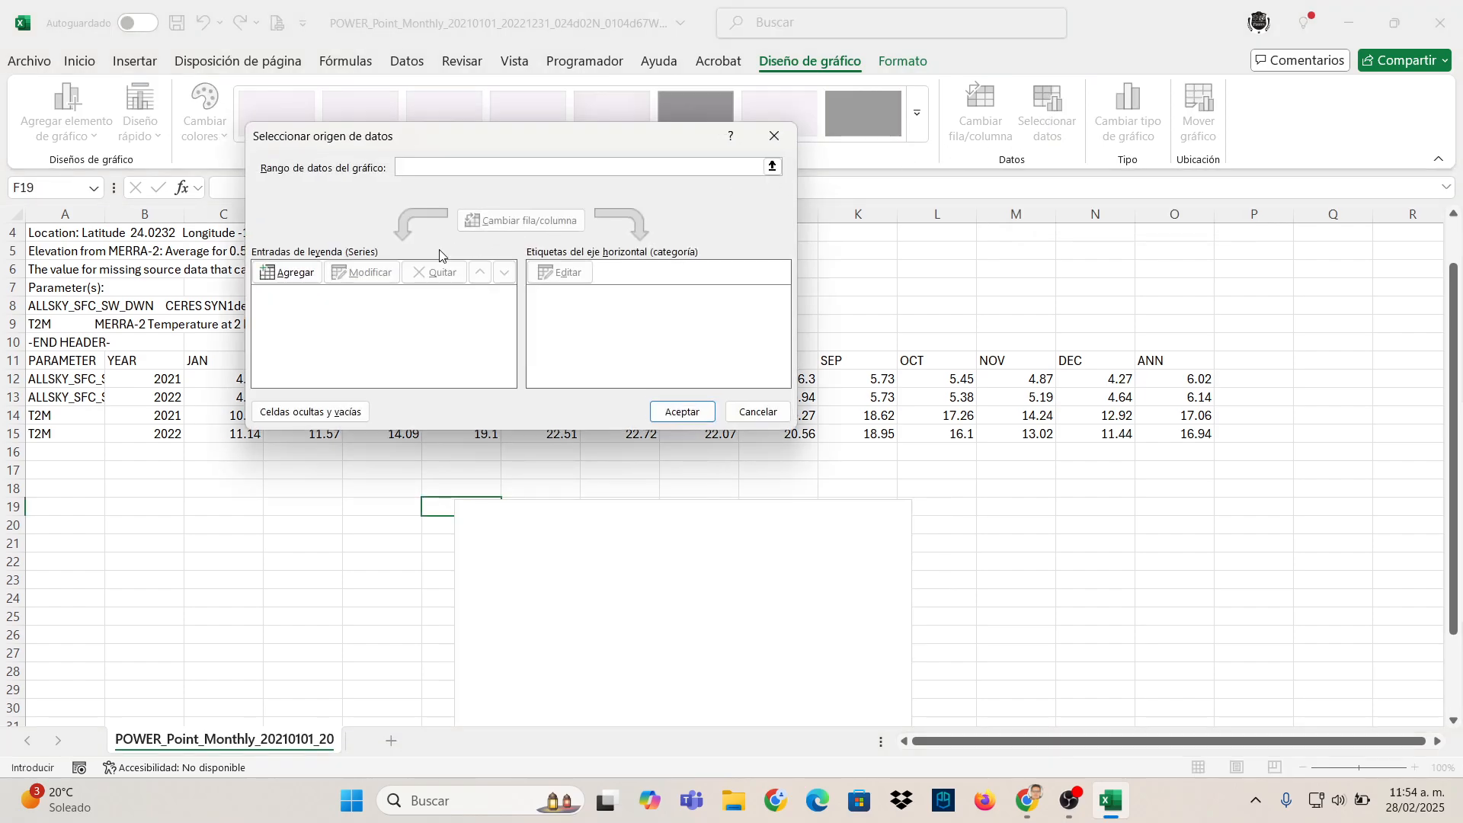
left_click(291, 281)
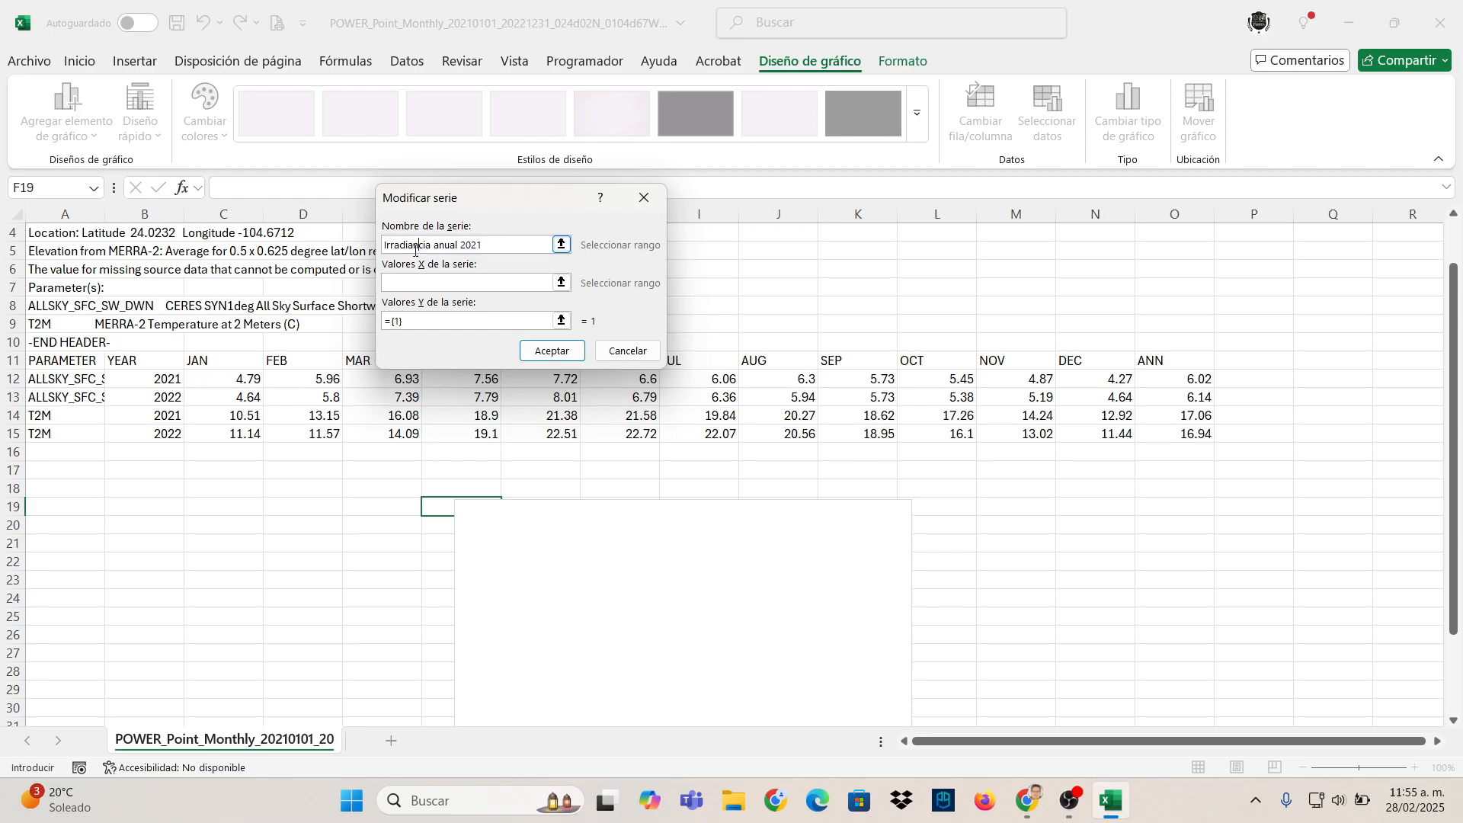
left_click(561, 283)
left_click_drag(215, 362, 1065, 366)
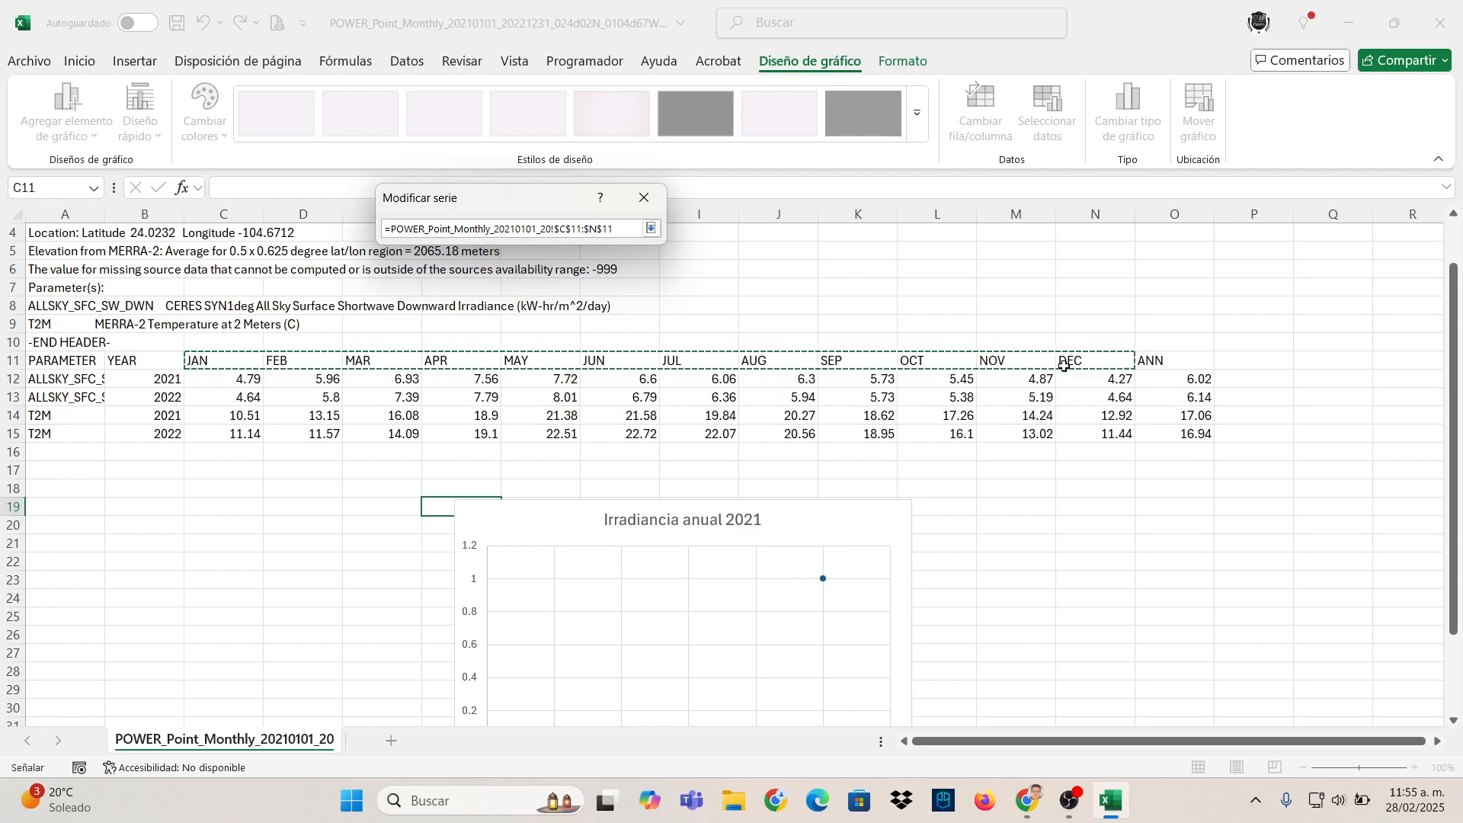
left_click(651, 229)
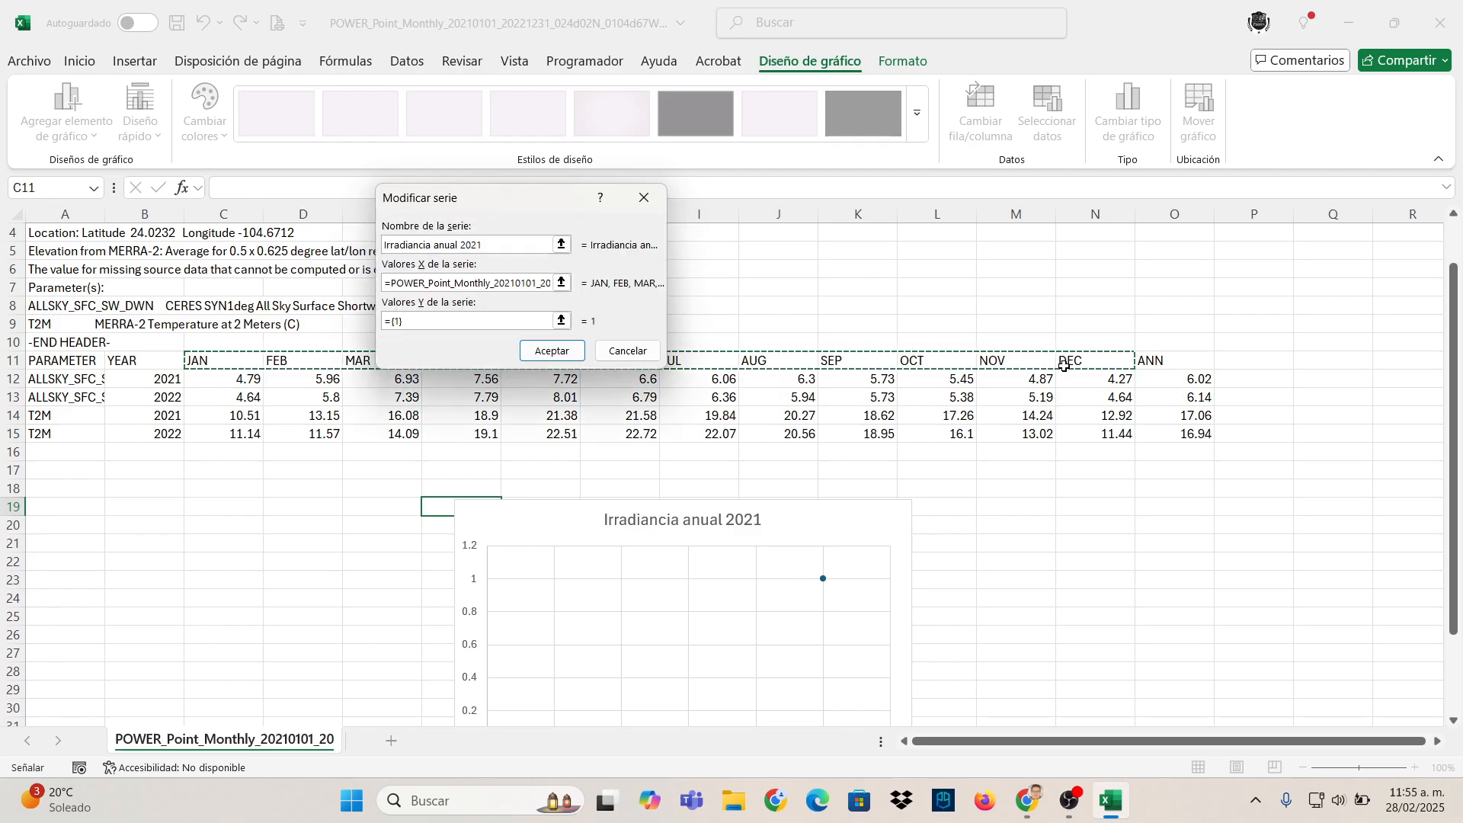
- Set the series' Y values to the 2021 irradiance range C12:N12 and accept the chart's data source
left_click(561, 321)
left_click_drag(228, 379, 1075, 388)
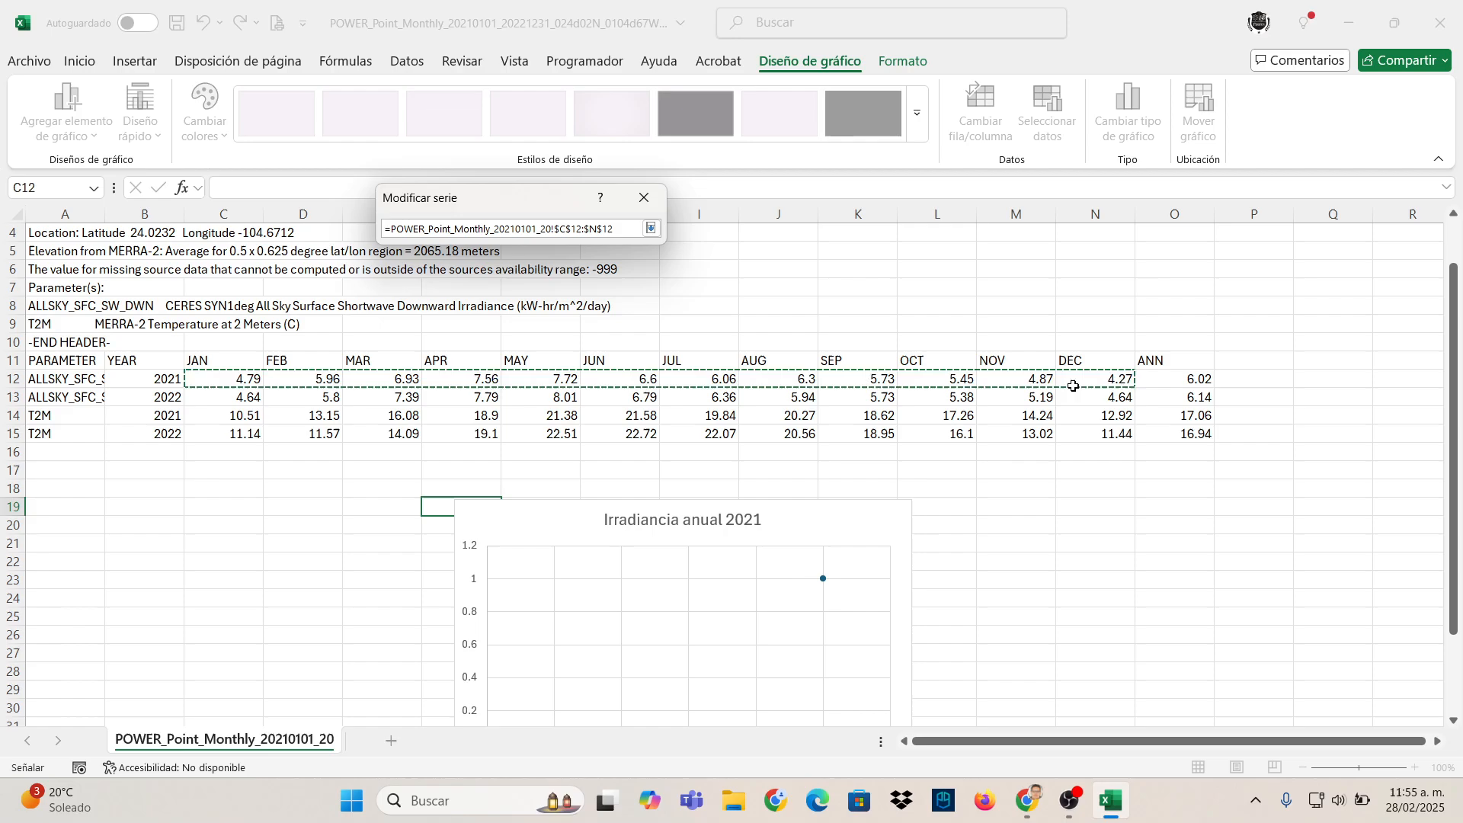
key("Return")
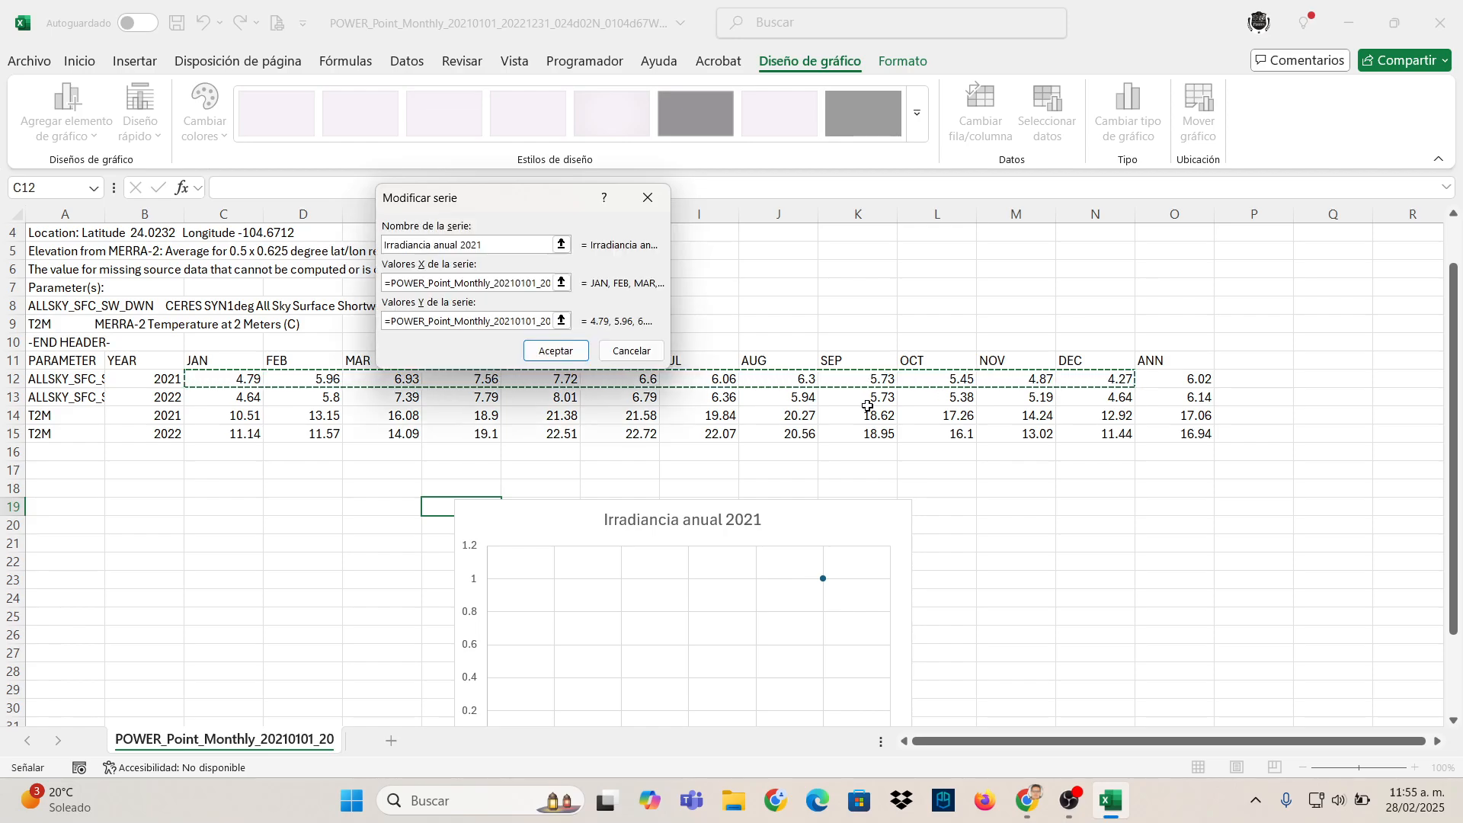
left_click(555, 351)
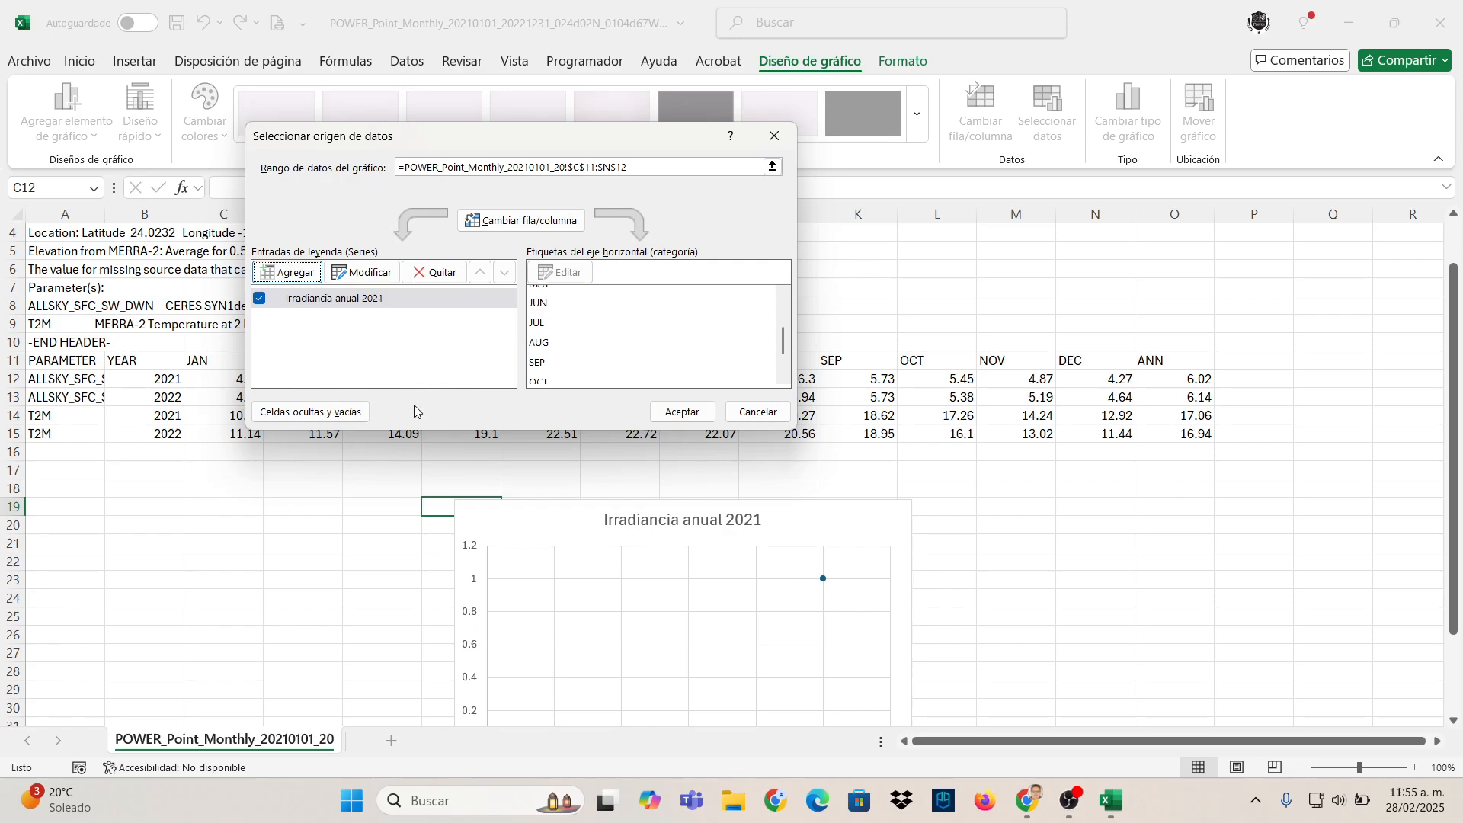
left_click(669, 412)
- Enlarge the irradiance chart and reposition it in the empty area below the data table
scroll(989, 506, "down", 2)
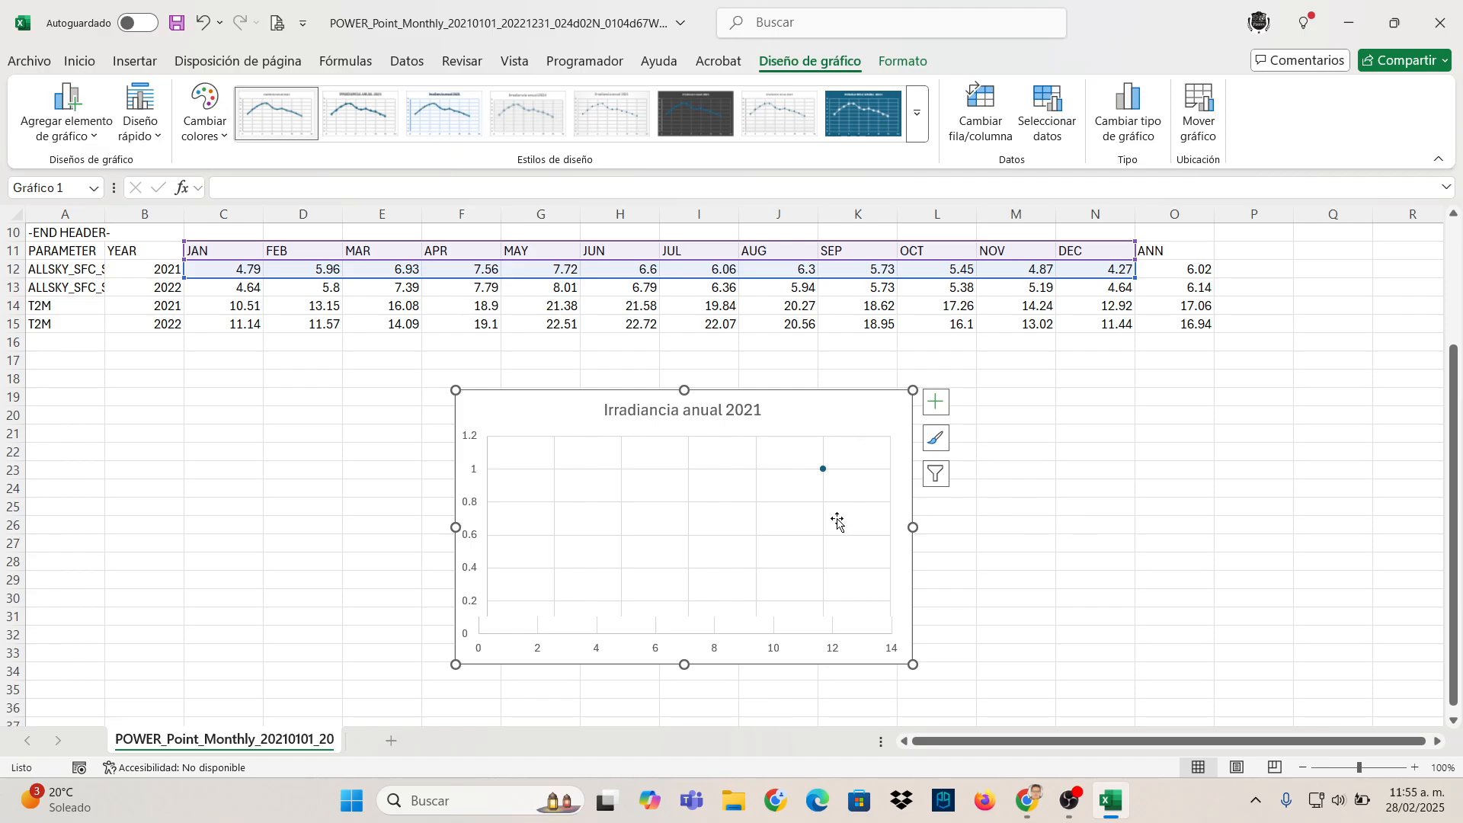
scroll(843, 506, "down", 2)
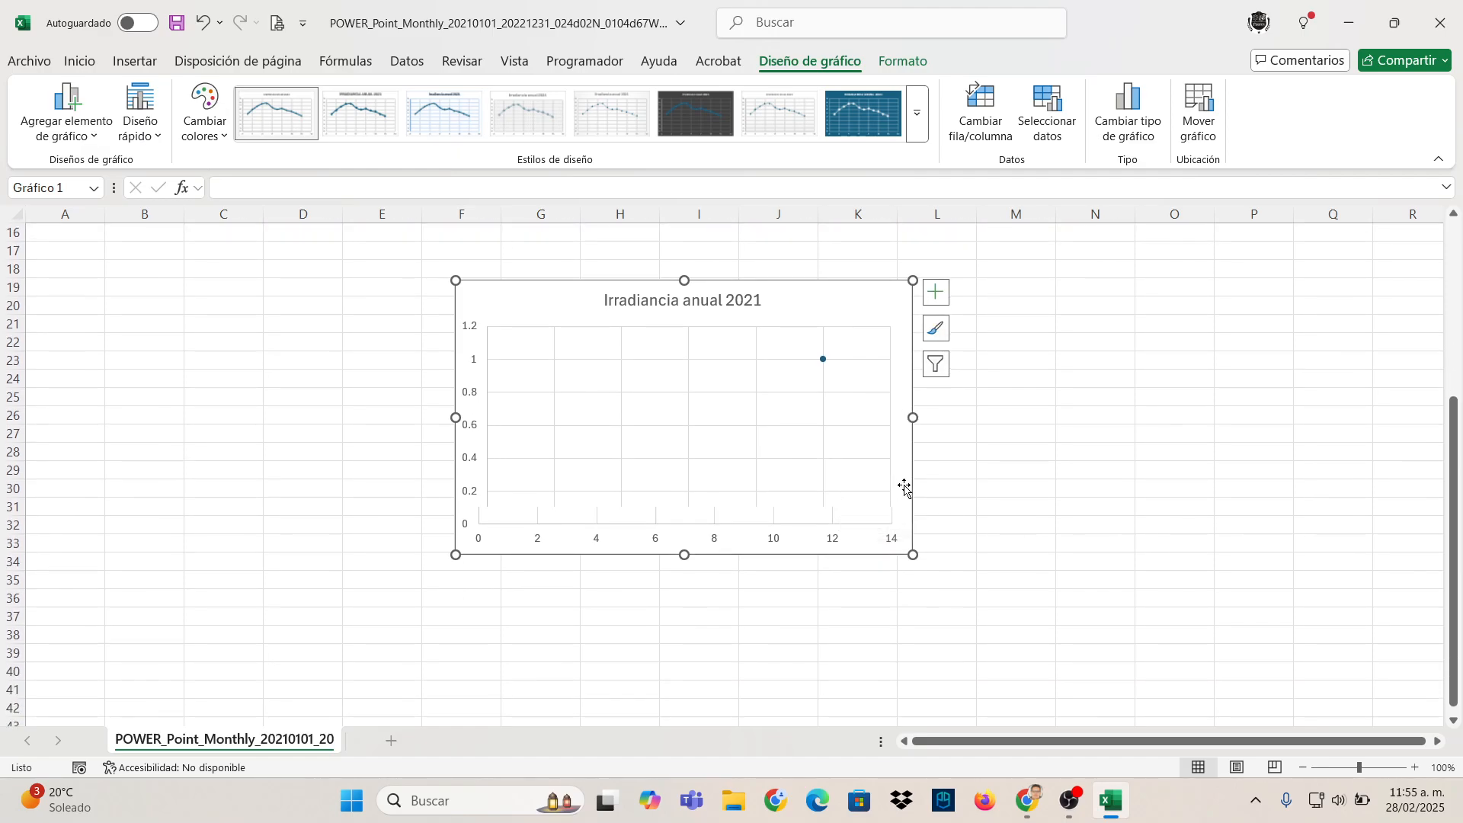
left_click(1014, 469)
left_click(711, 418)
left_click_drag(913, 554, 1059, 650)
left_click_drag(935, 305, 839, 274)
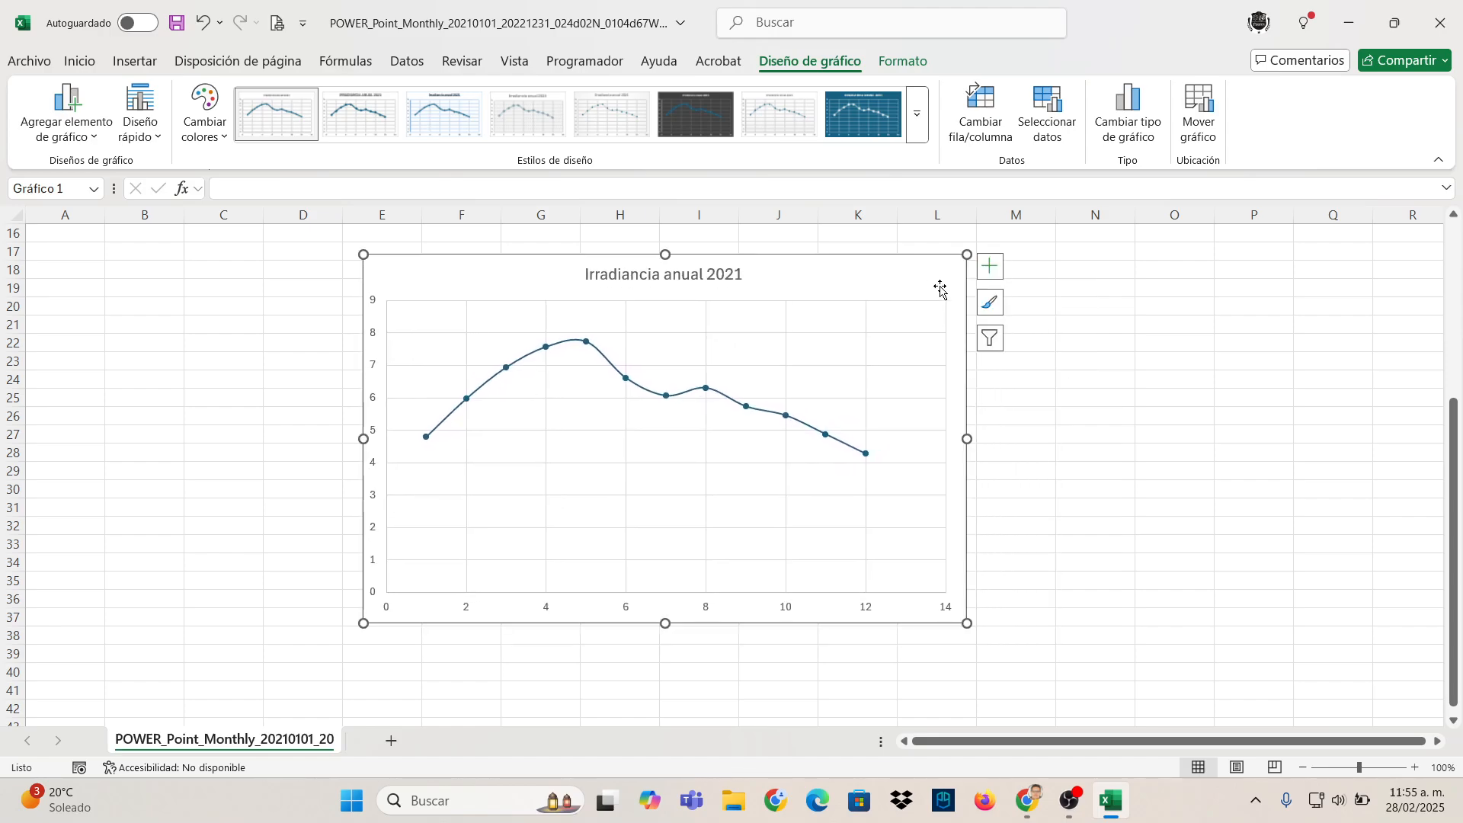
- Apply the first quick layout to the chart, adding titles for both axes and a legend beside the plot
scroll(860, 333, "up", 1)
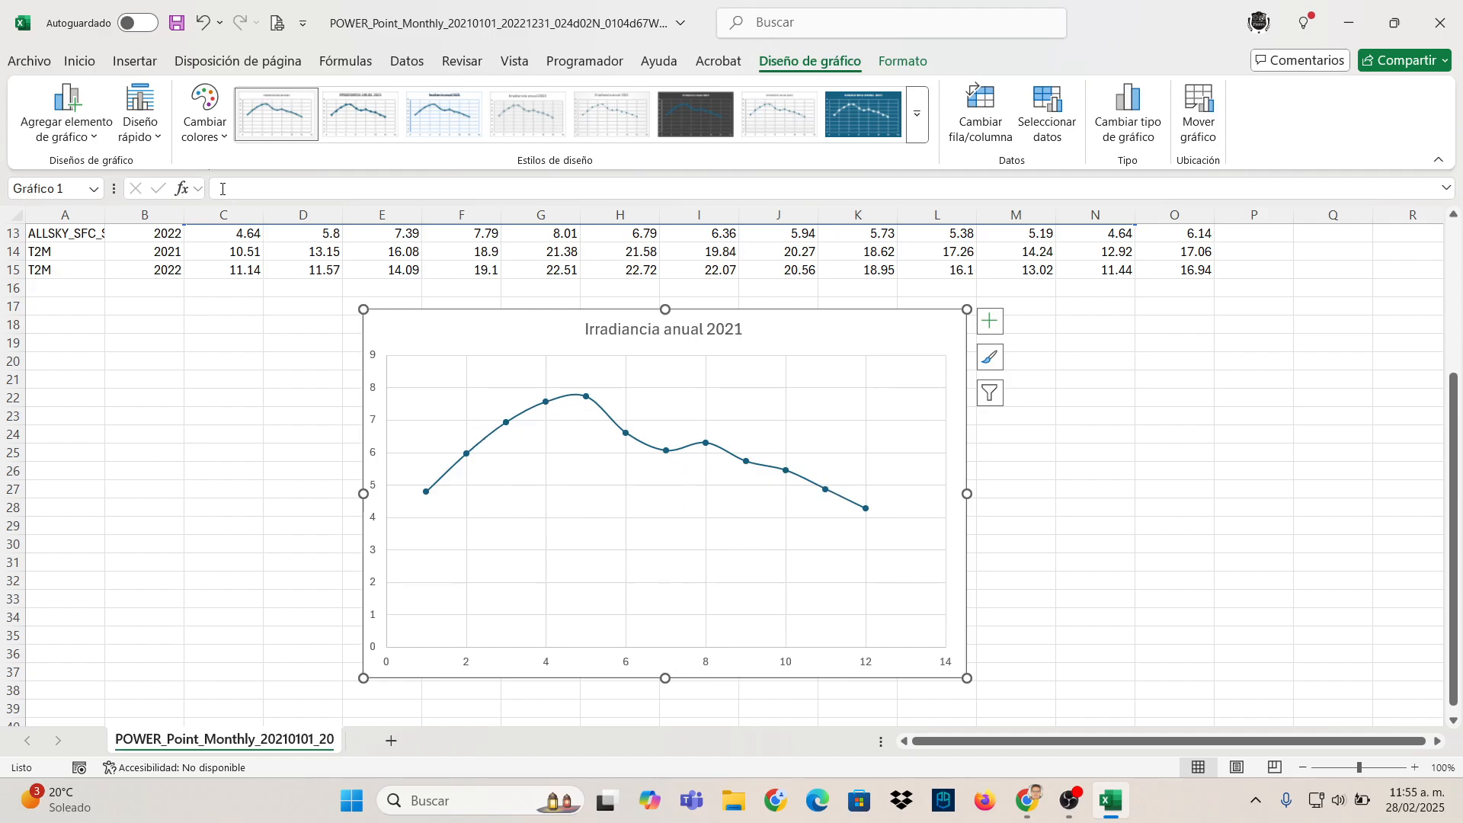
left_click(151, 138)
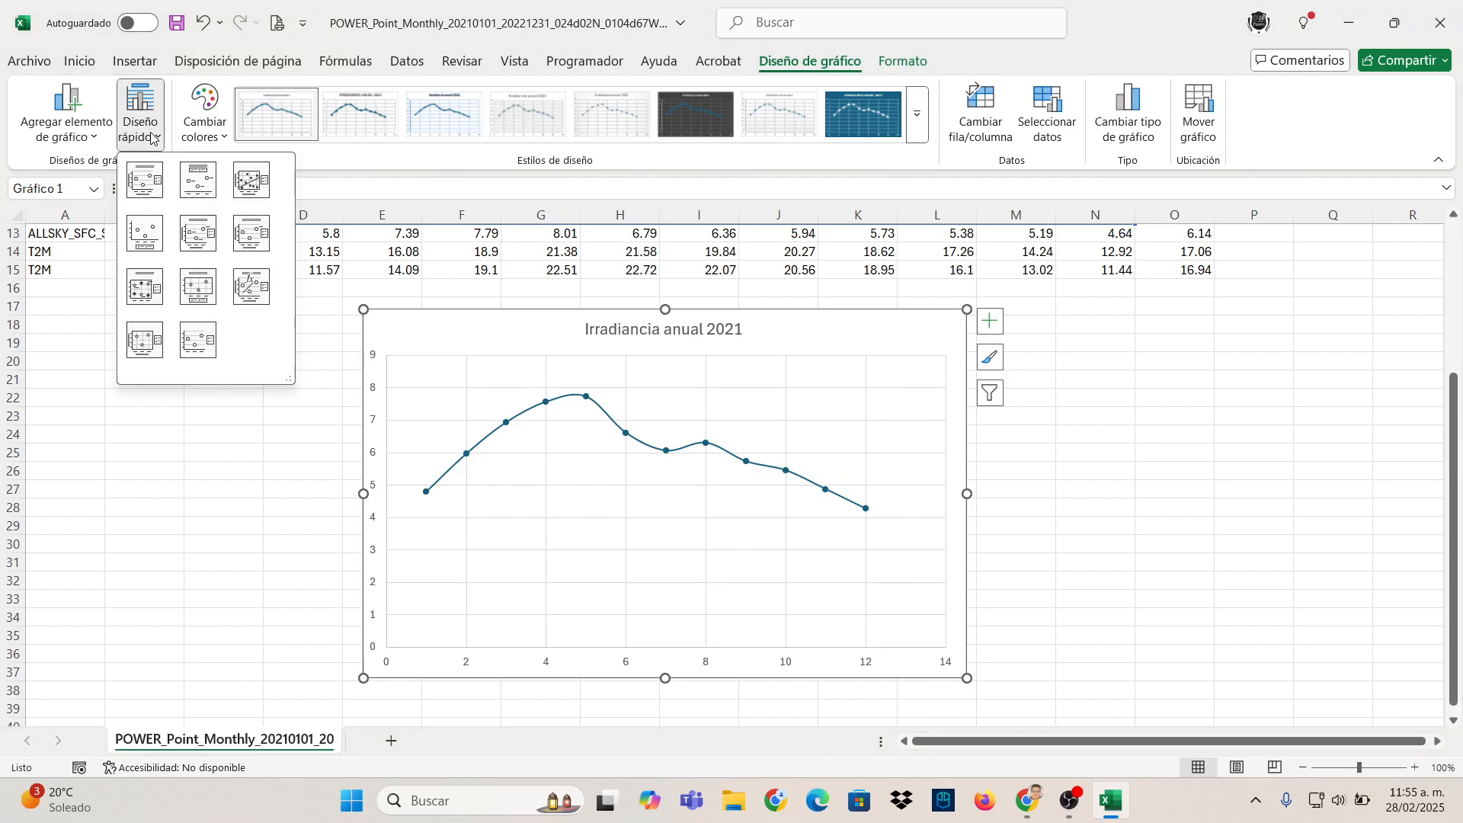
left_click(145, 182)
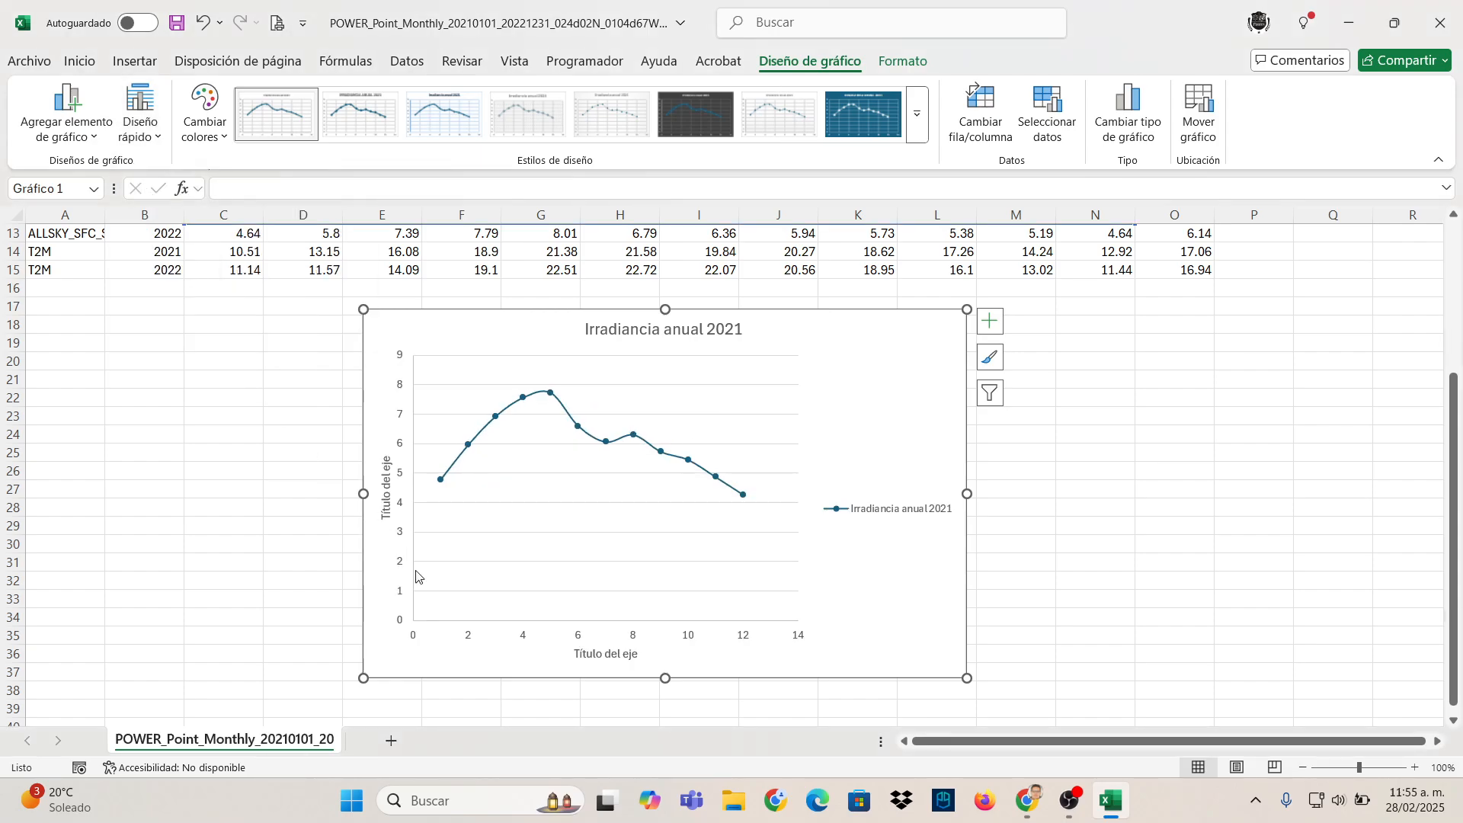
- Replace the horizontal axis title with "Meses"
left_click(606, 654)
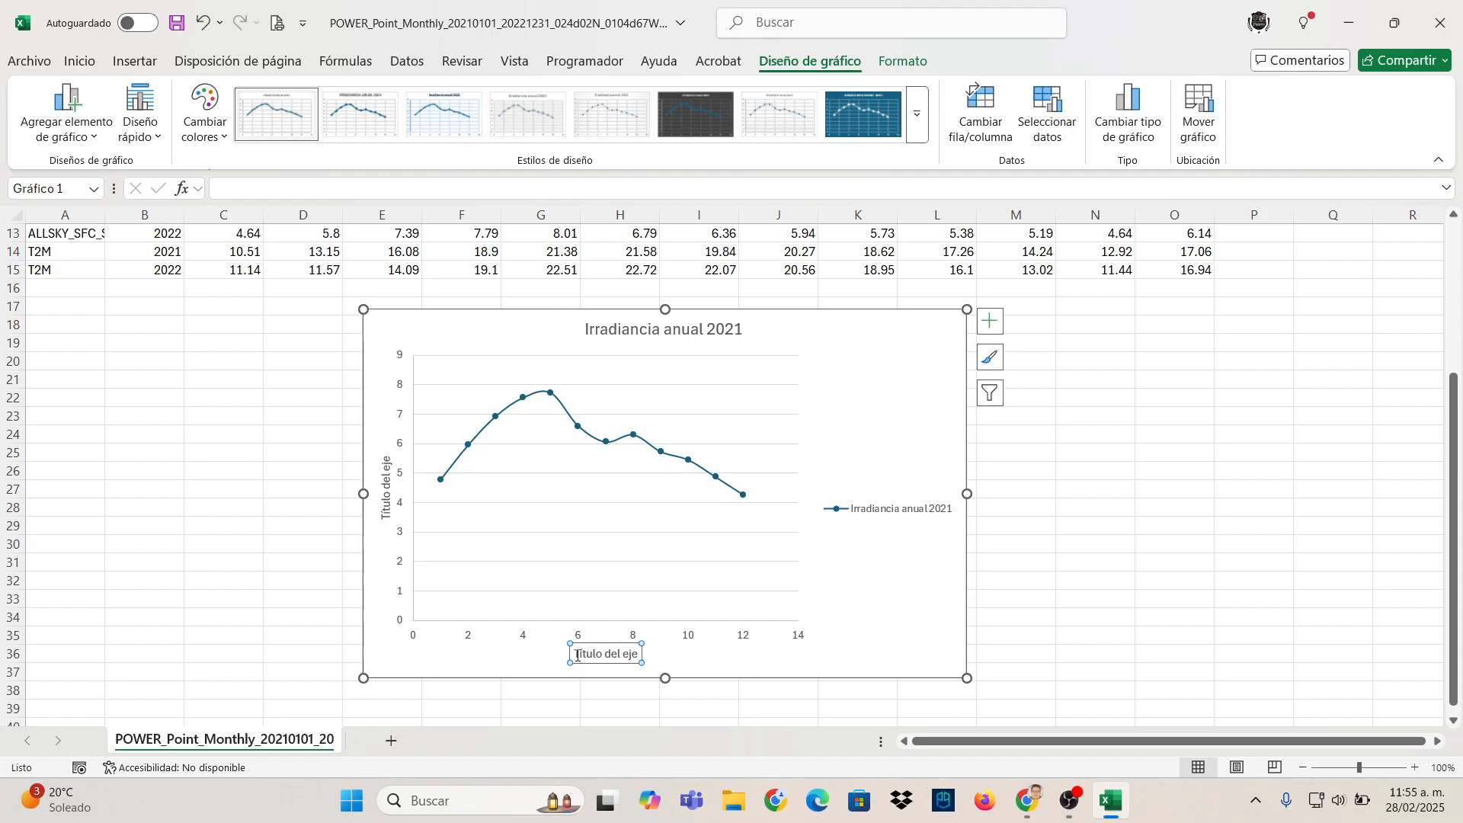
left_click_drag(577, 655, 638, 656)
type("me")
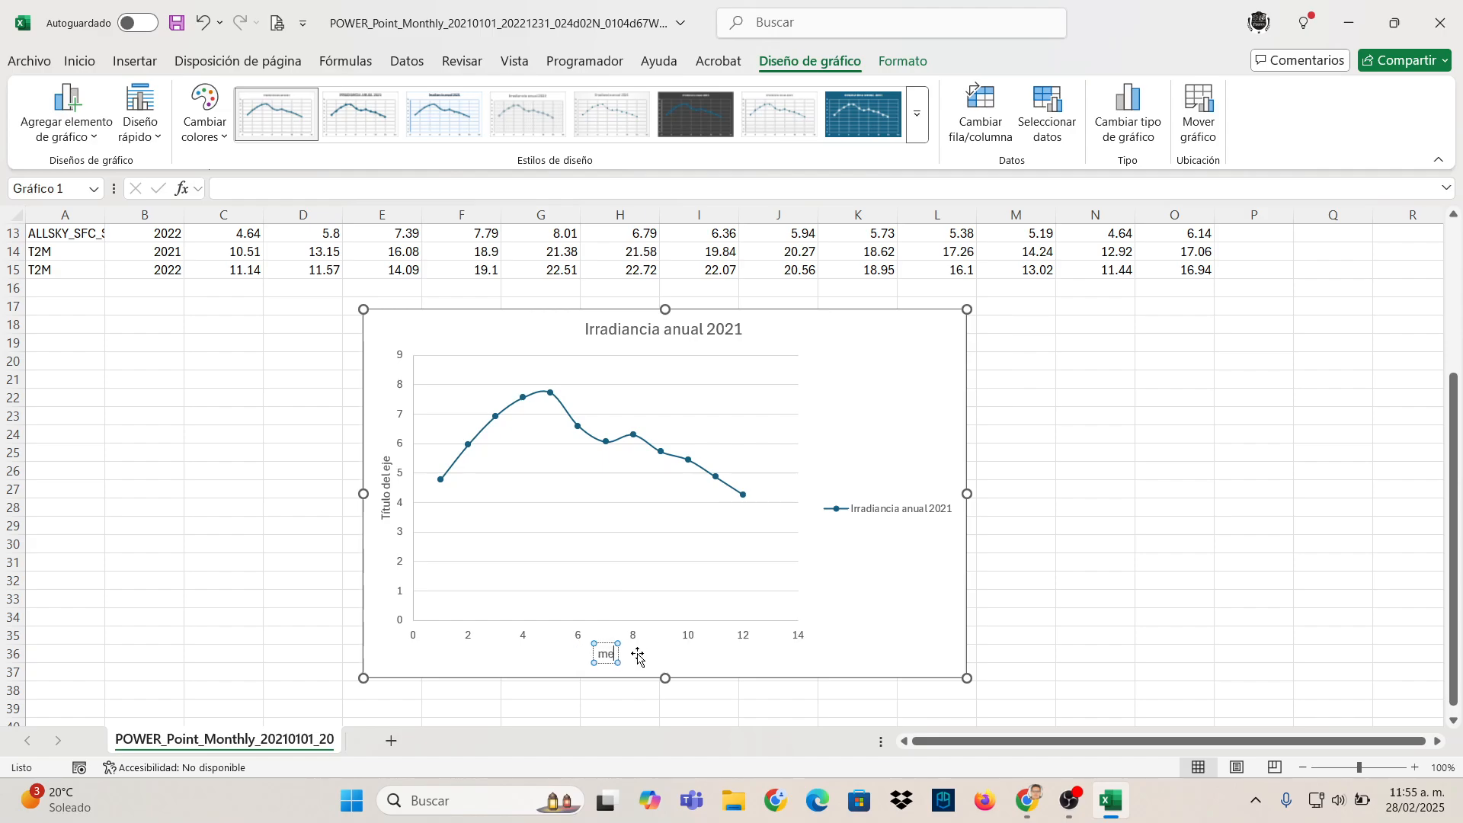
key("BackSpace")
key("BackSpace")
type("Meses")
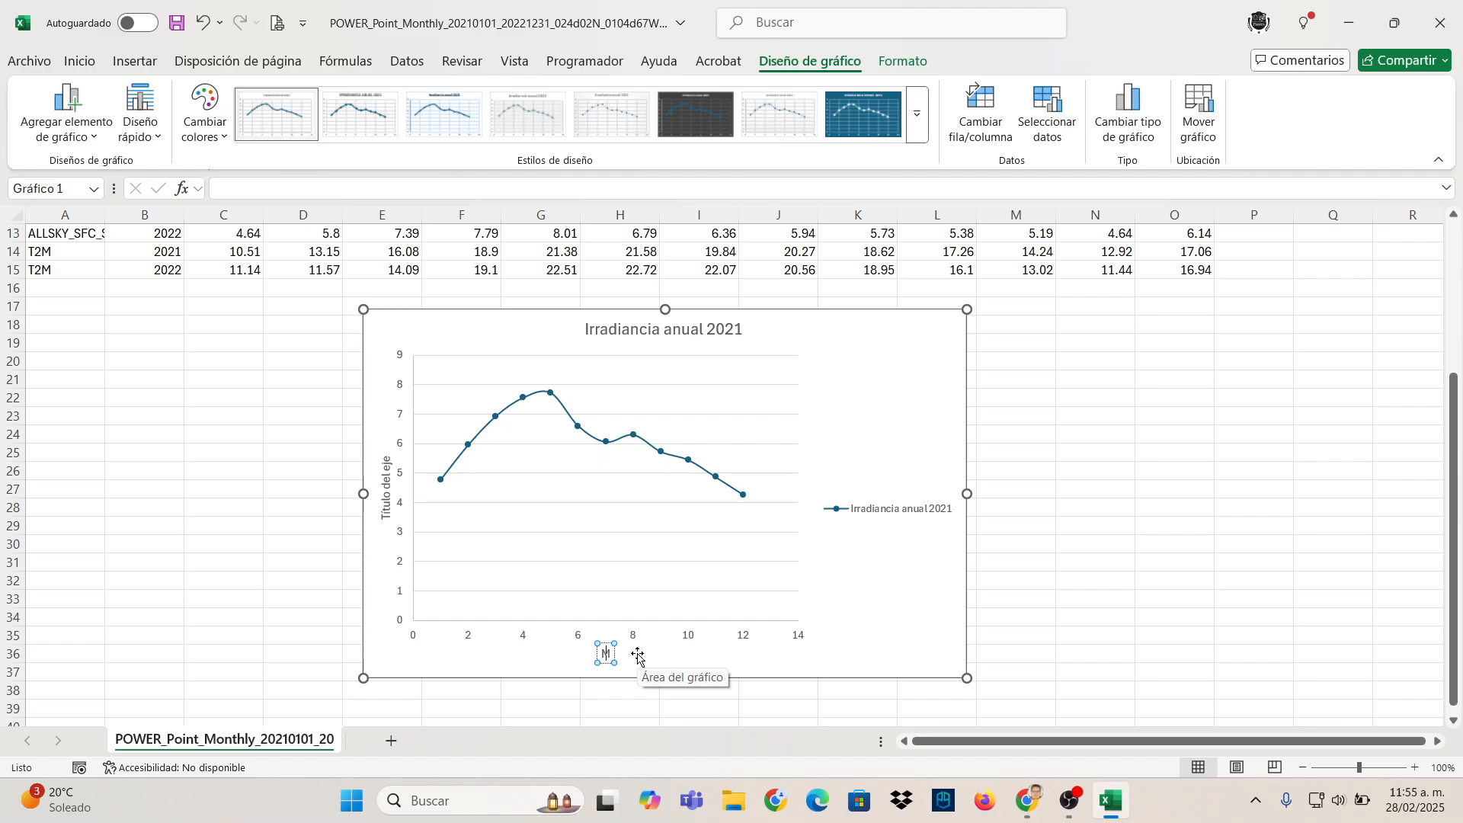
- Replace the vertical axis title with "kwh/m2"
left_click(385, 489)
left_click(386, 488)
key("Delete")
key("Delete")
key("Delete")
key("Delete")
key("Delete")
key("Delete")
key("Delete")
key("Delete")
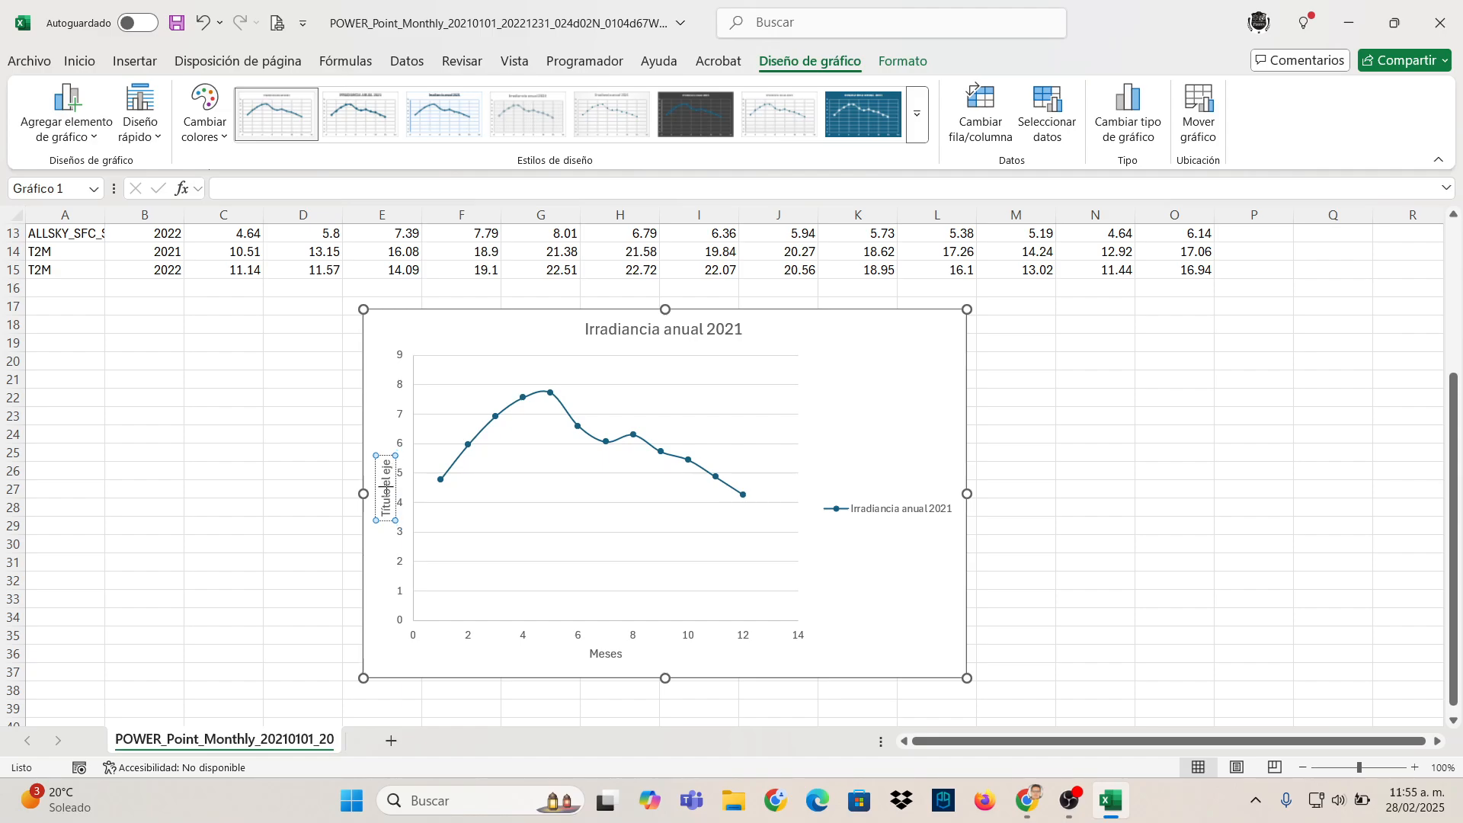
key("BackSpace")
key("BackSpace")
key("BackSpace")
key("BackSpace")
key("BackSpace")
key("BackSpace")
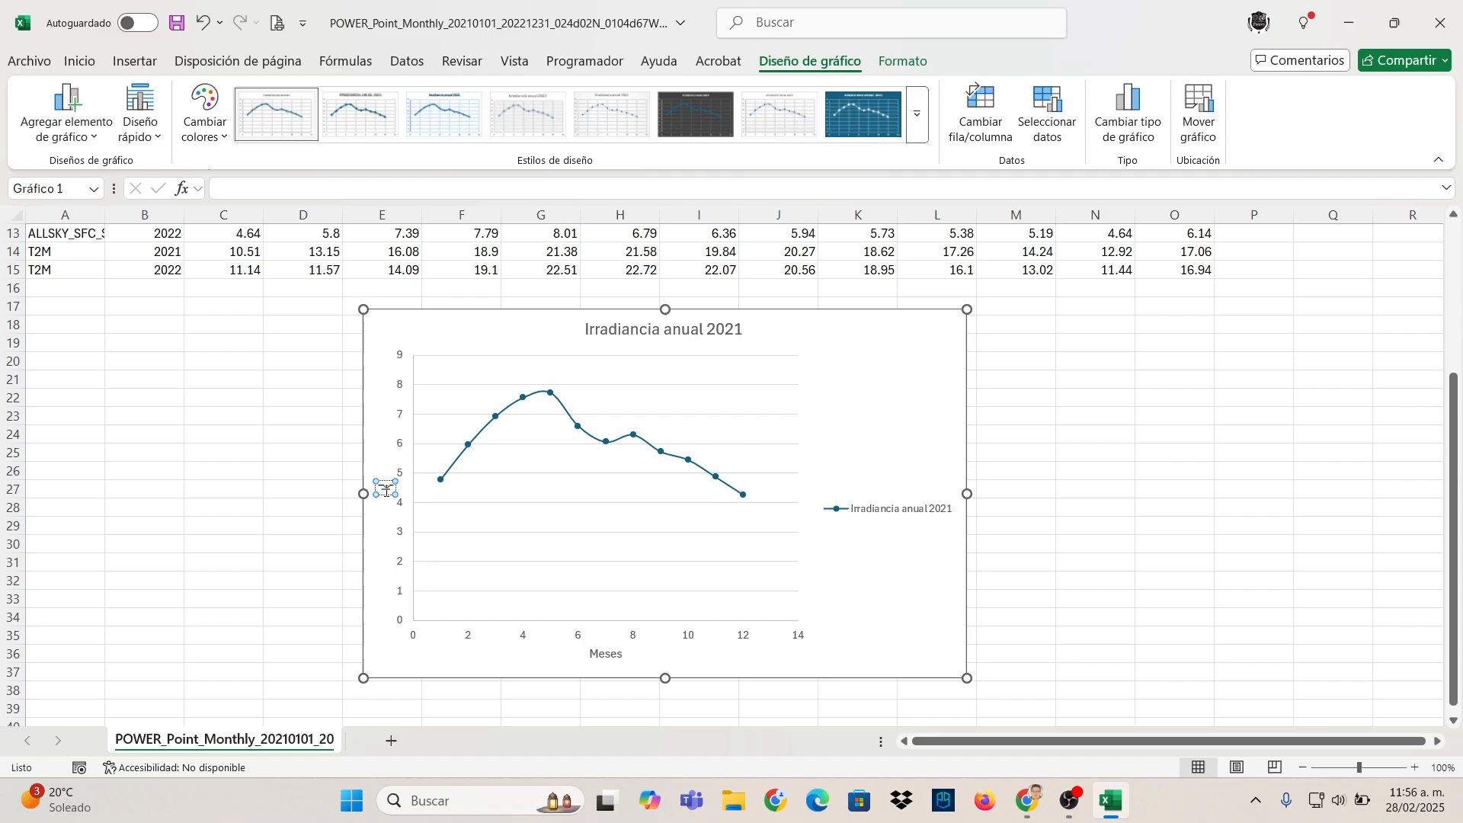
type("kWh")
type("/m")
type("2")
key("Left")
type("m")
left_click(1024, 473)
left_click(887, 387)
- Change the irradiance chart's type to a line chart with markers so its axis uses month names
scroll(886, 387, "down", 1)
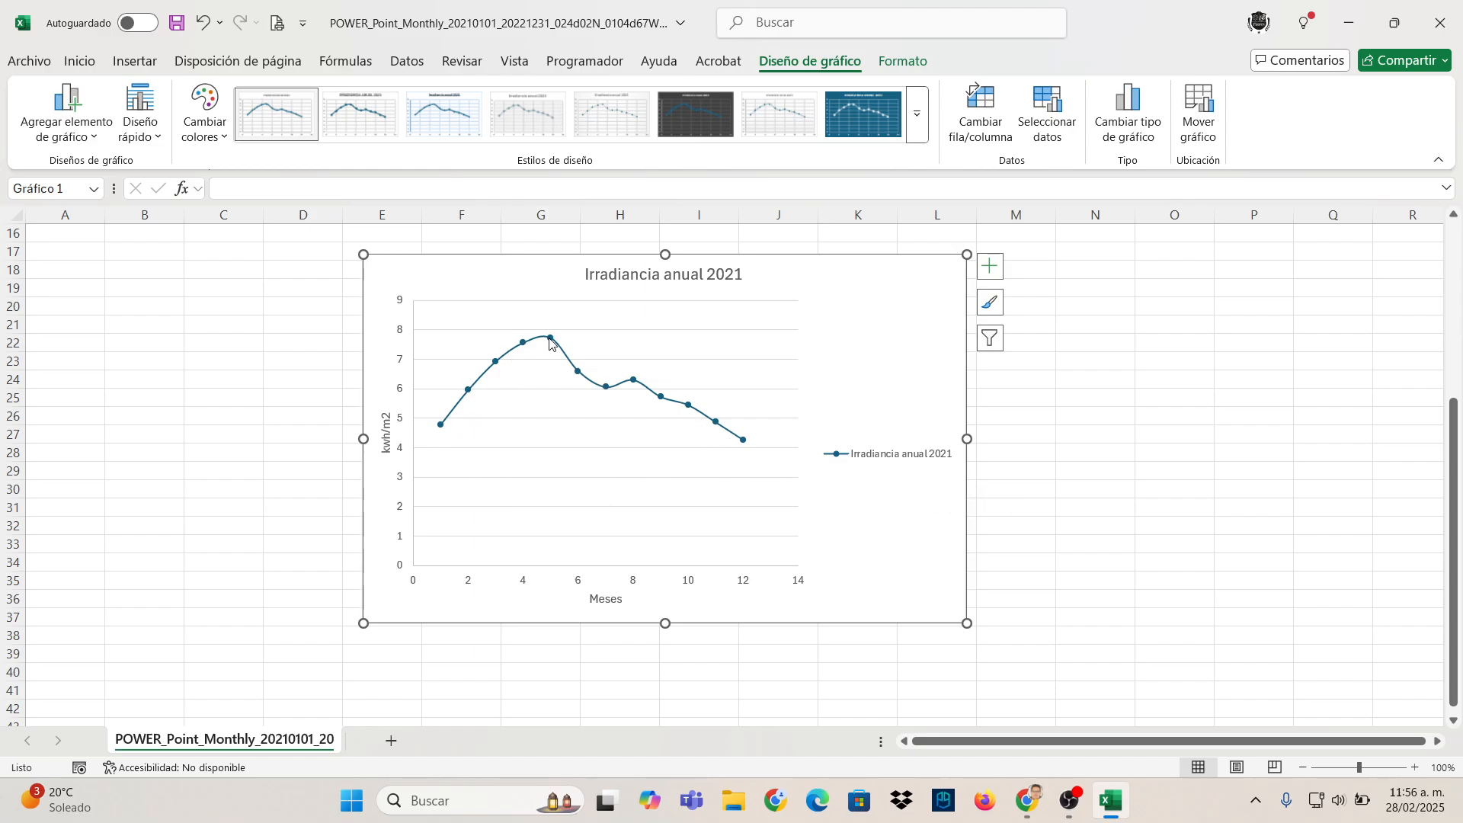
mouse_move(551, 343)
mouse_move(747, 444)
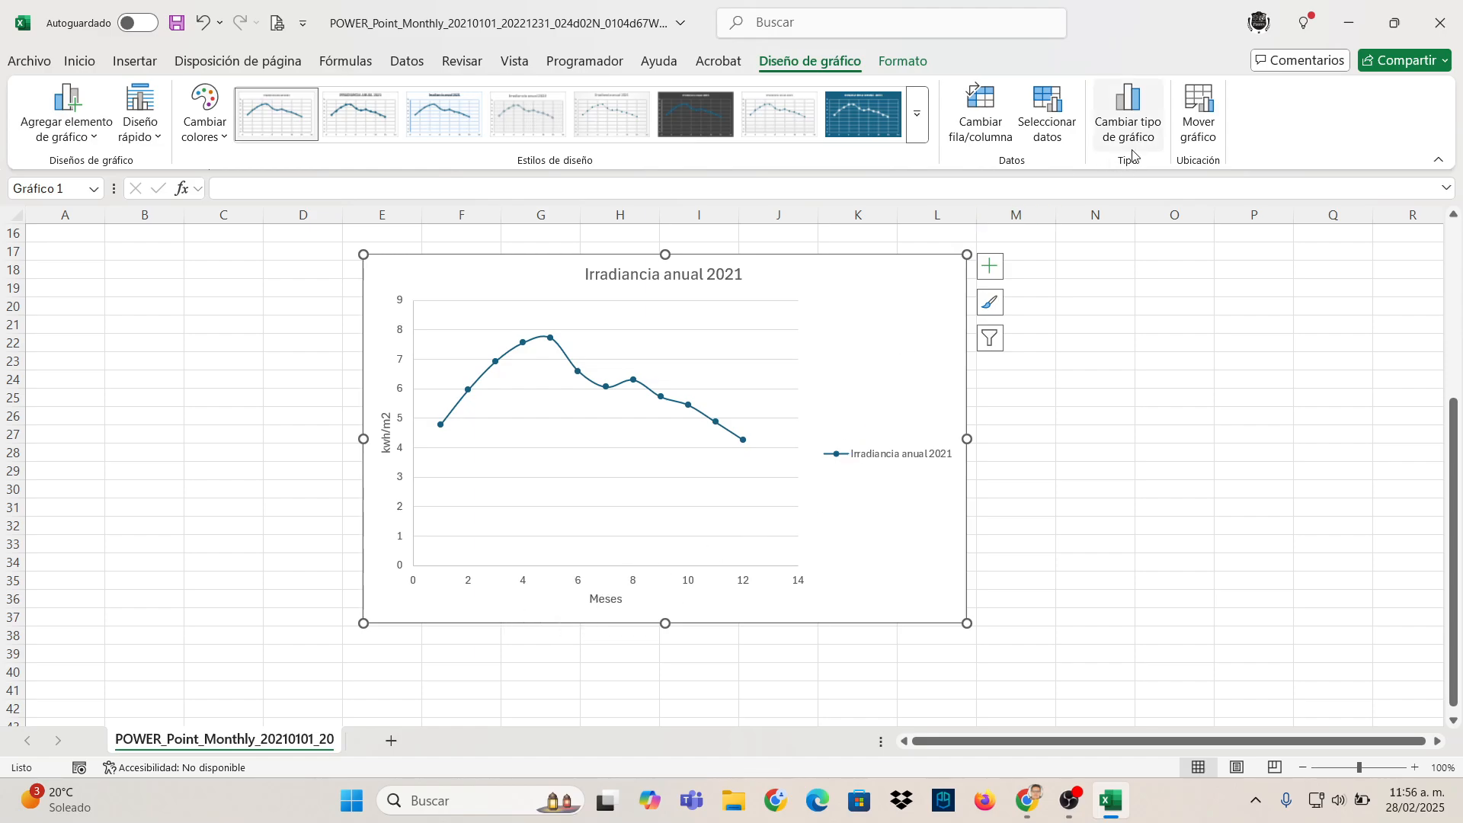
left_click(1132, 125)
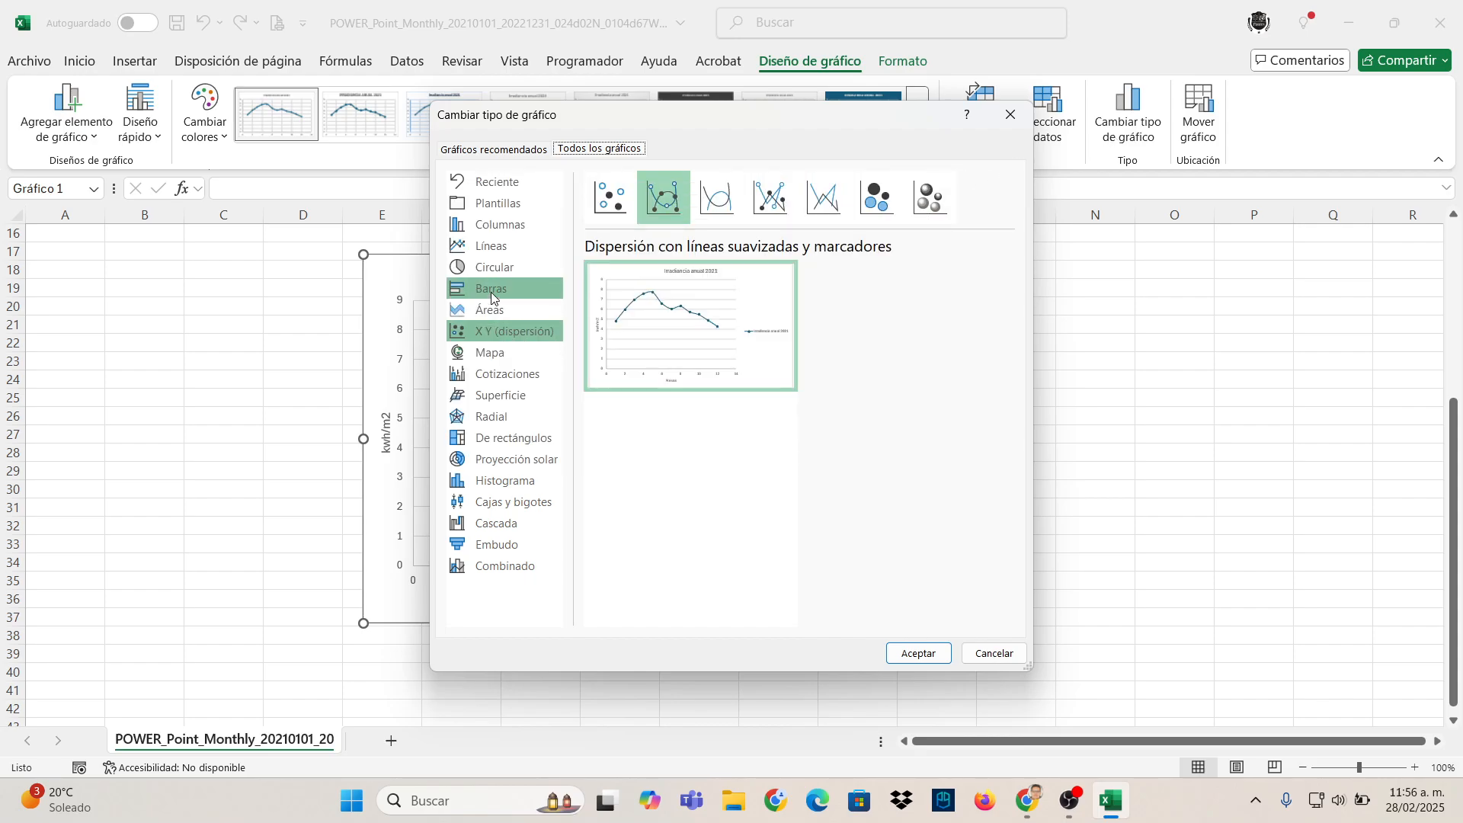
left_click(494, 247)
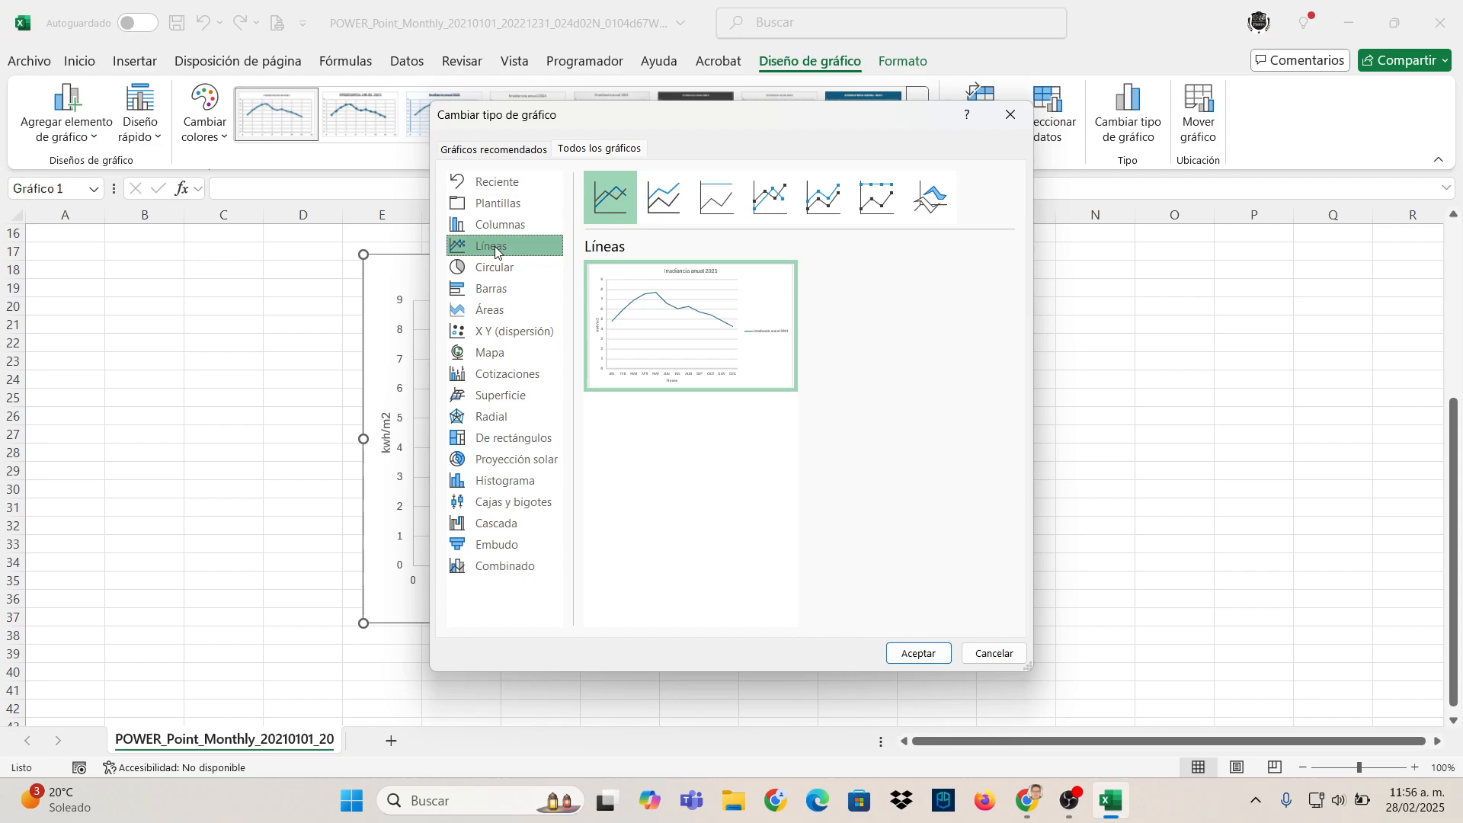
left_click(770, 197)
mouse_move(736, 389)
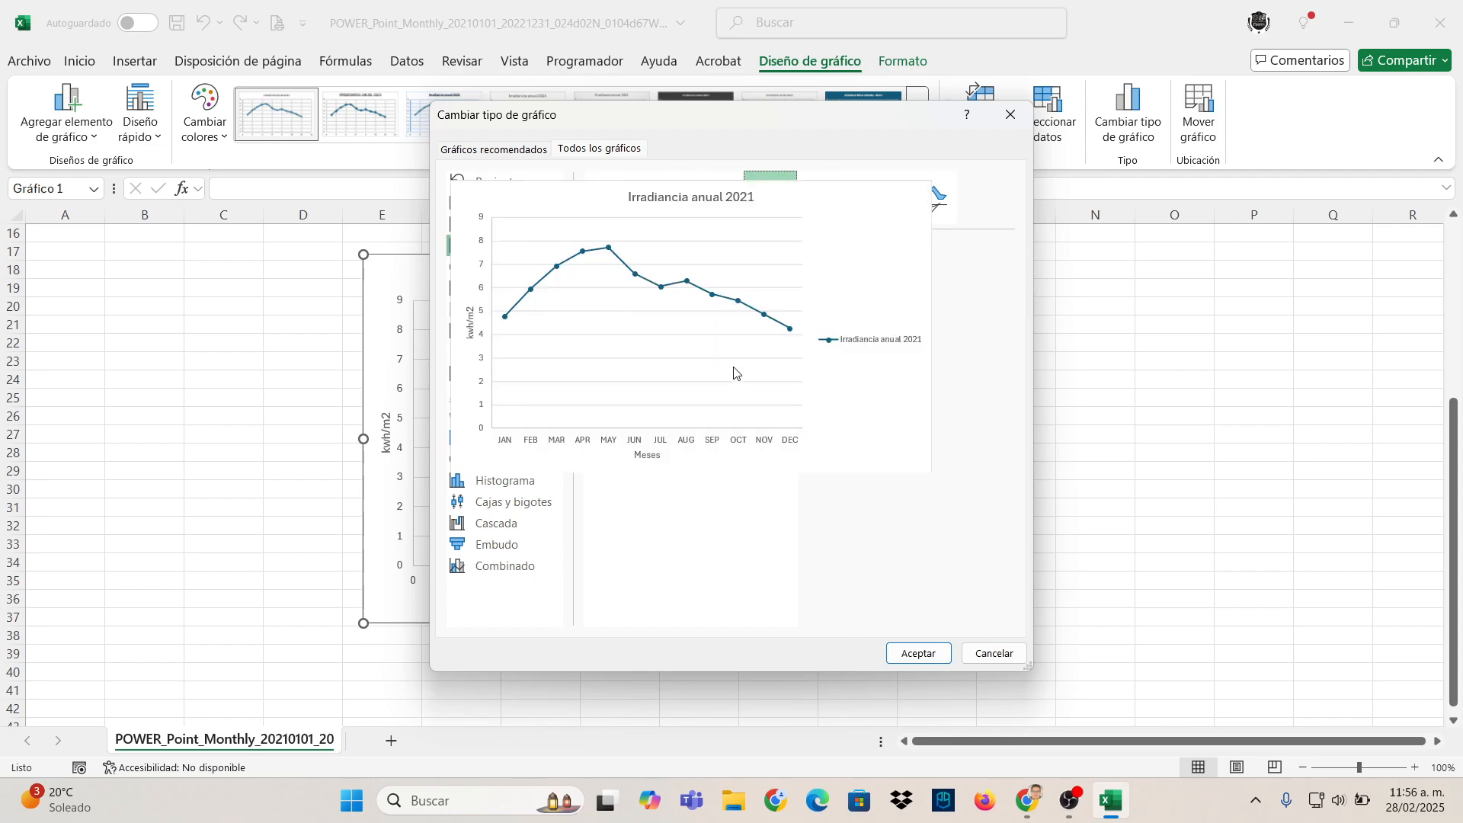
left_click(921, 657)
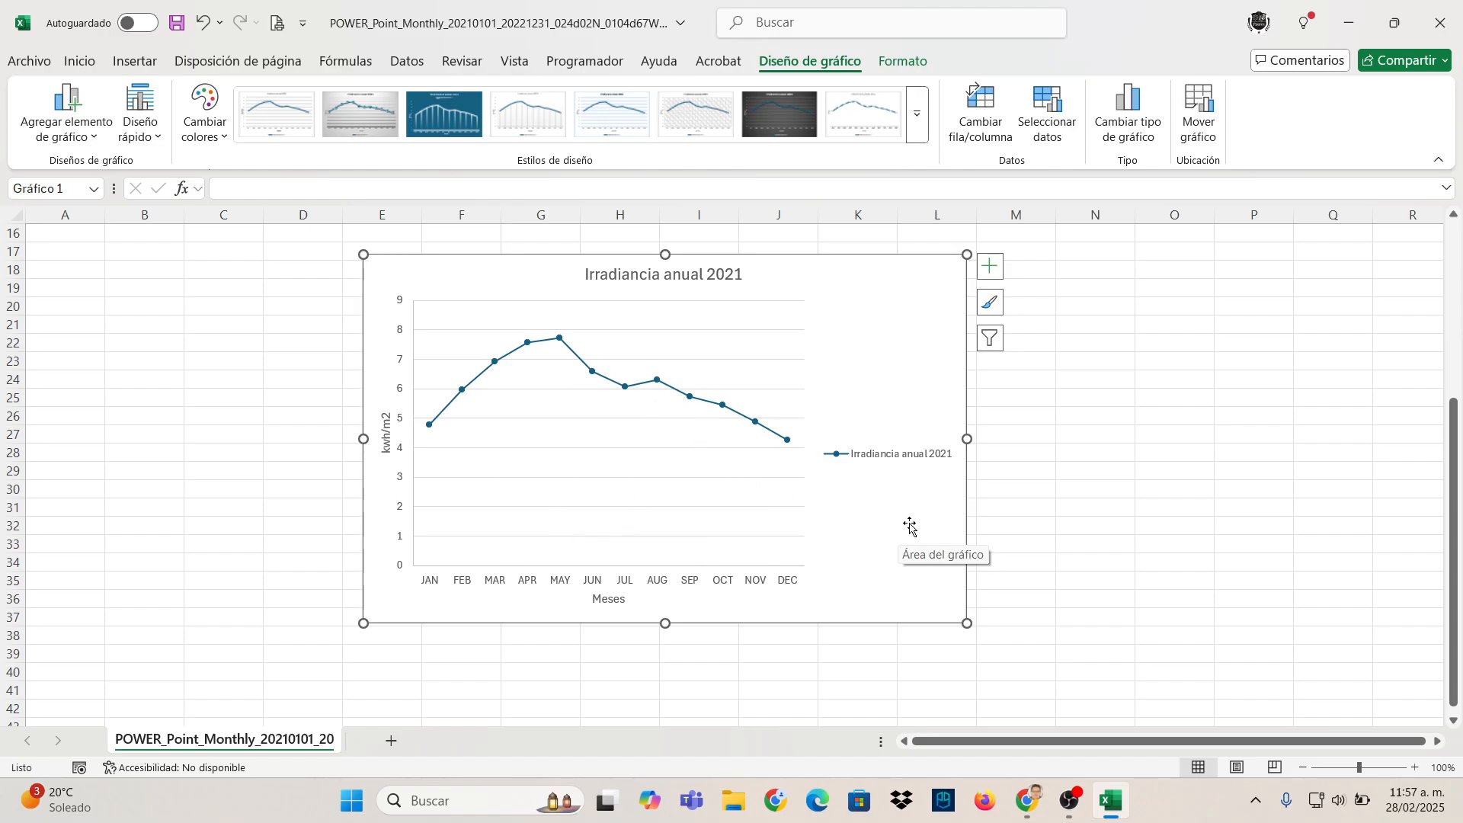
- Move the irradiance chart to sit under the January to August columns, just below the data table
left_click_drag(900, 348, 712, 333)
scroll(927, 366, "up", 1)
scroll(930, 383, "up", 1)
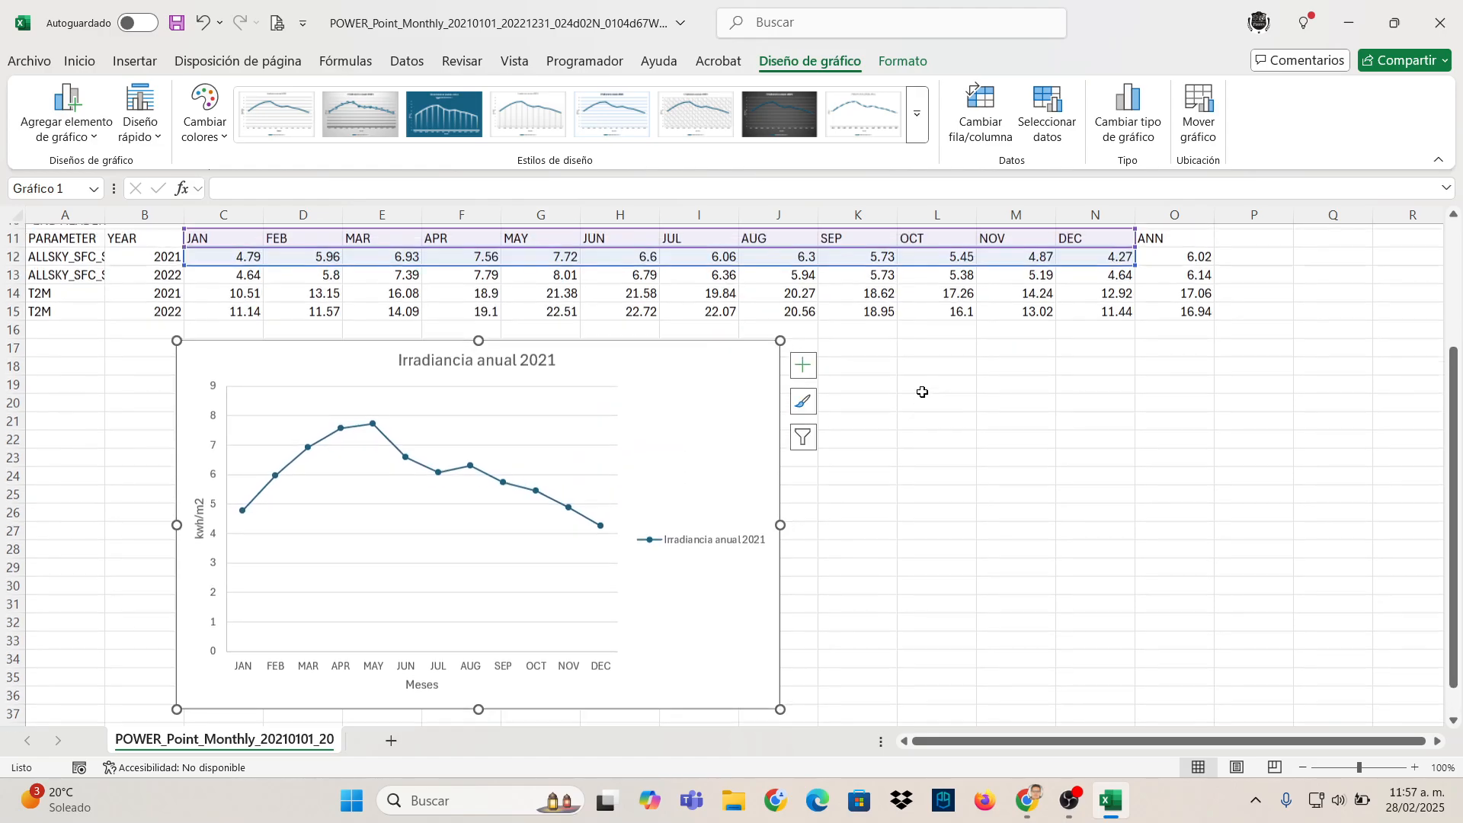
- Enter the label "HORA PICO SOLAR" in cell K19, beside the irradiance chart
left_click(921, 447)
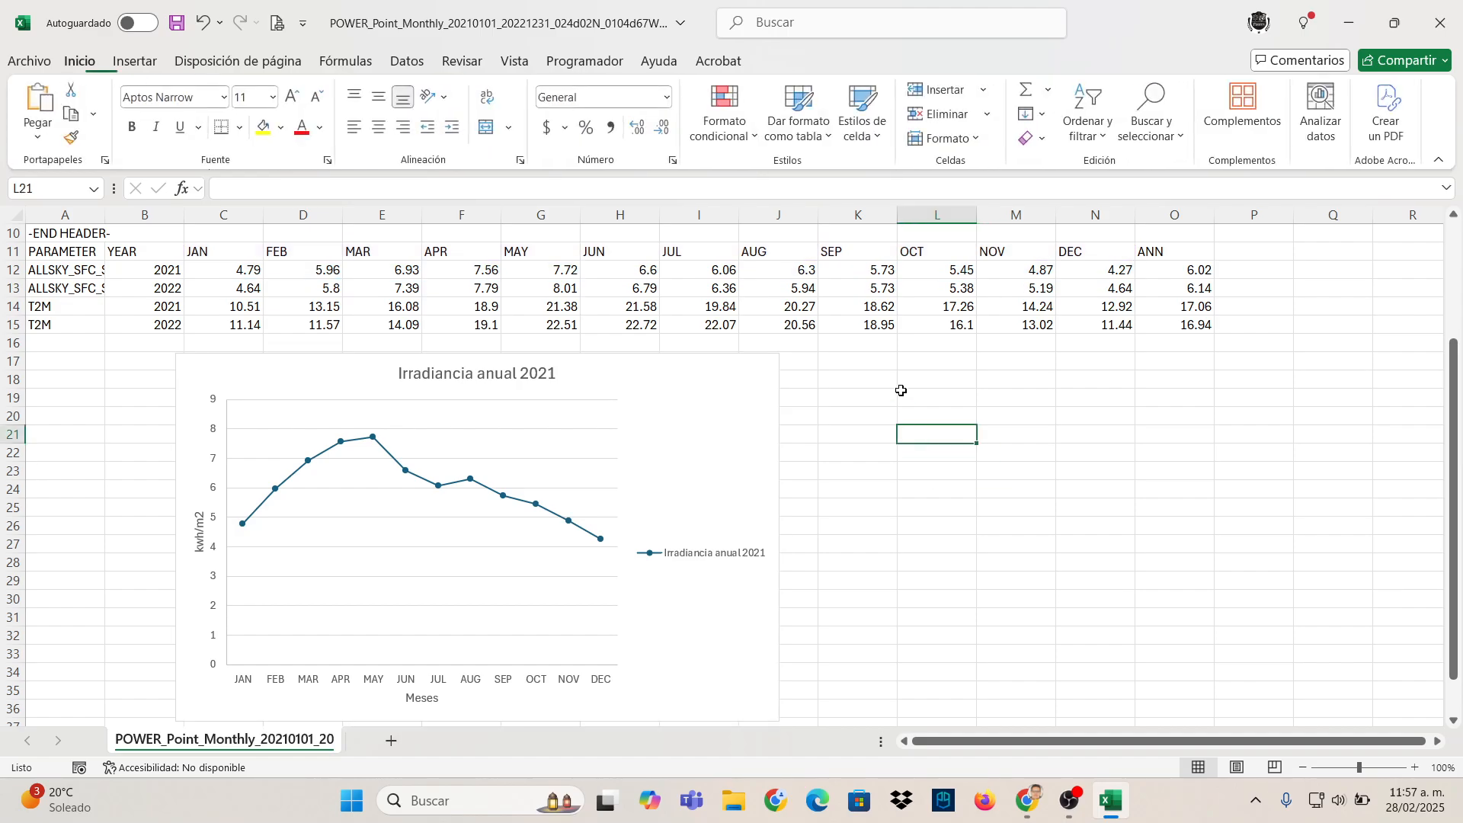
left_click(862, 399)
type("HORA")
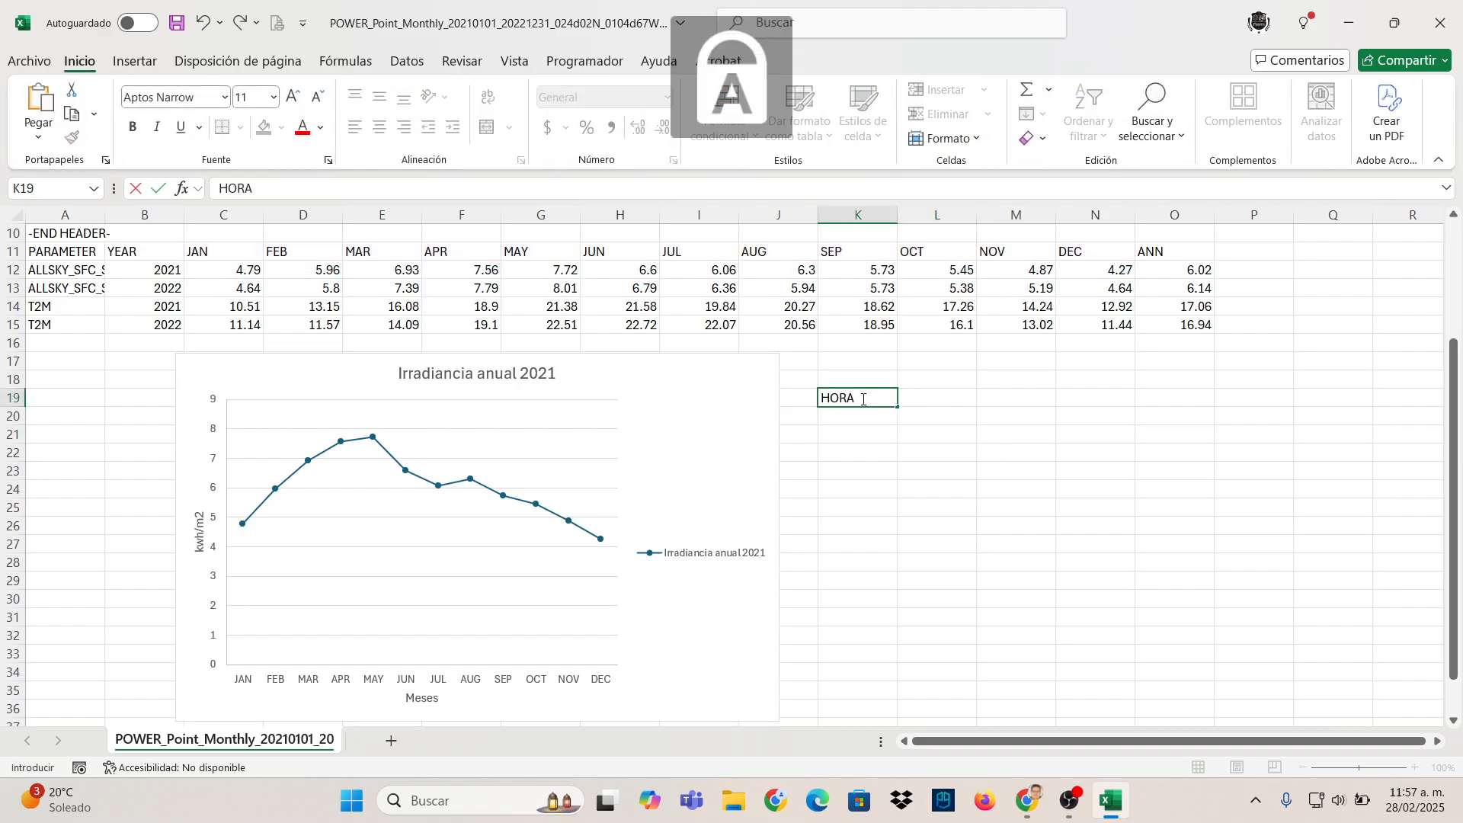
type(" PICOS S")
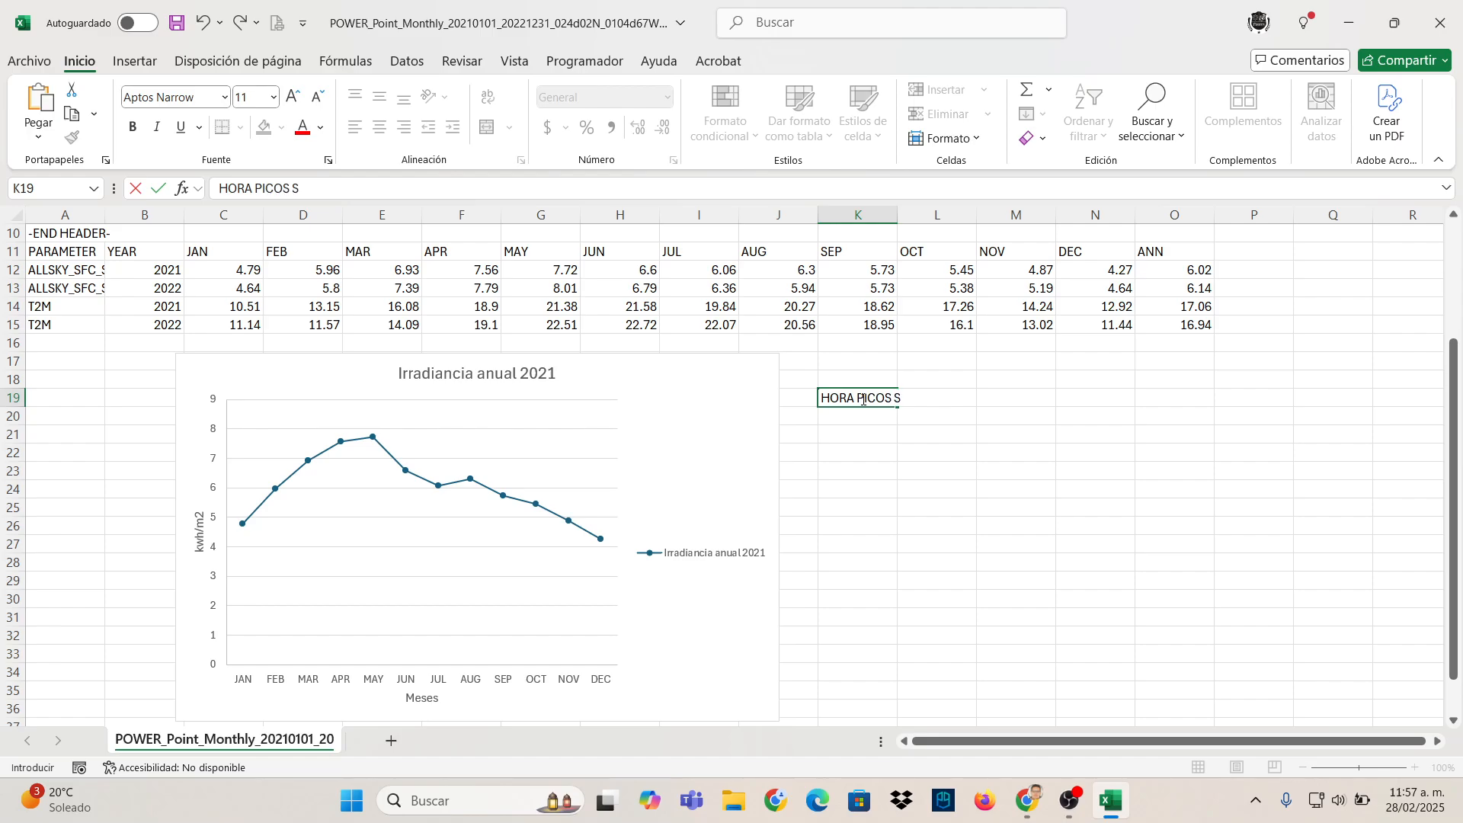
type("O")
key("BackSpace")
key("BackSpace")
key("BackSpace")
key("BackSpace")
type("SOLAR")
key("Return")
- Enter "1000 W/M2" in cell M19 as the reference value for the peak sun hour label
left_click(1002, 398)
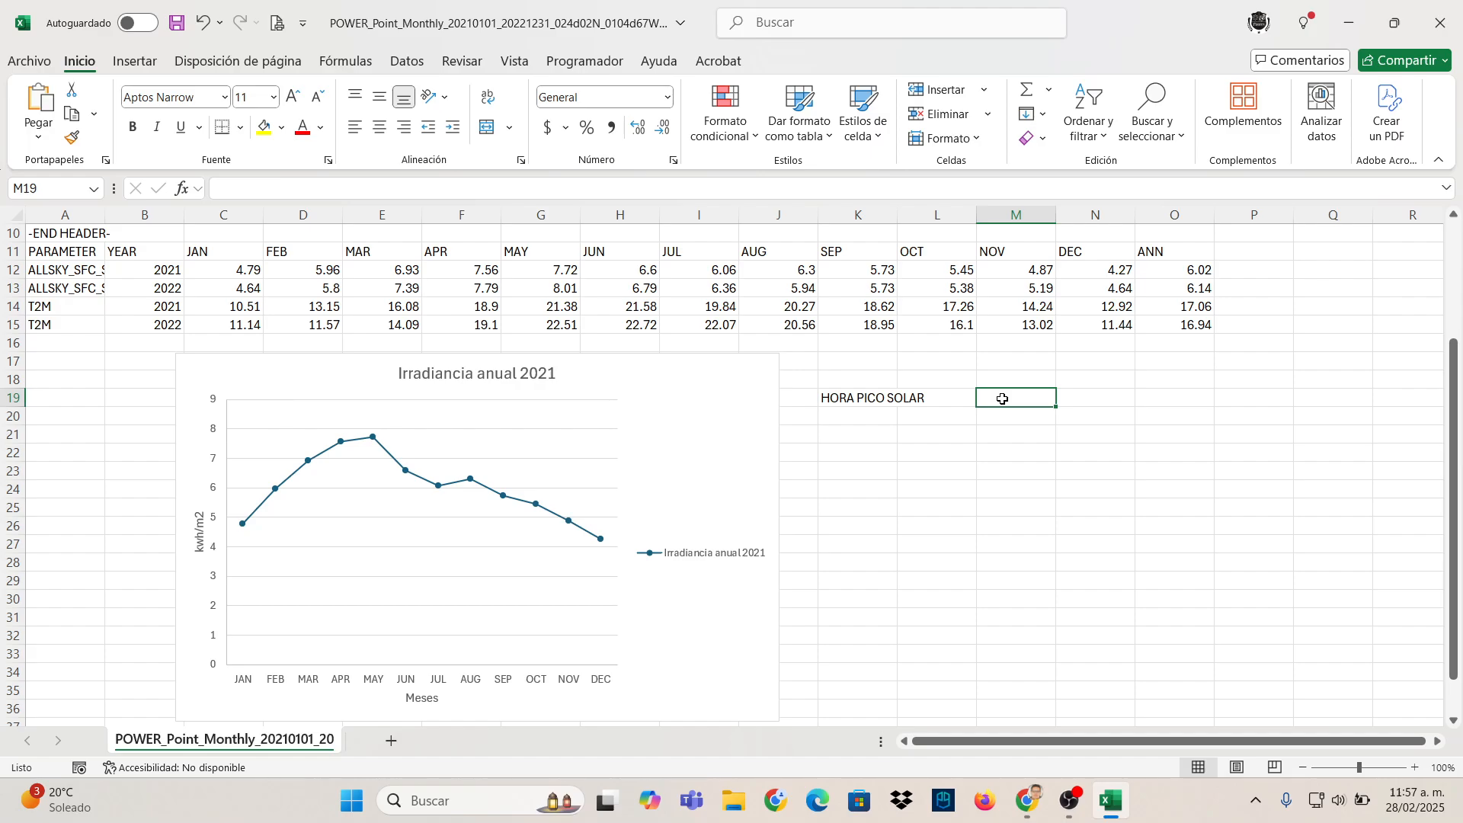
type("10")
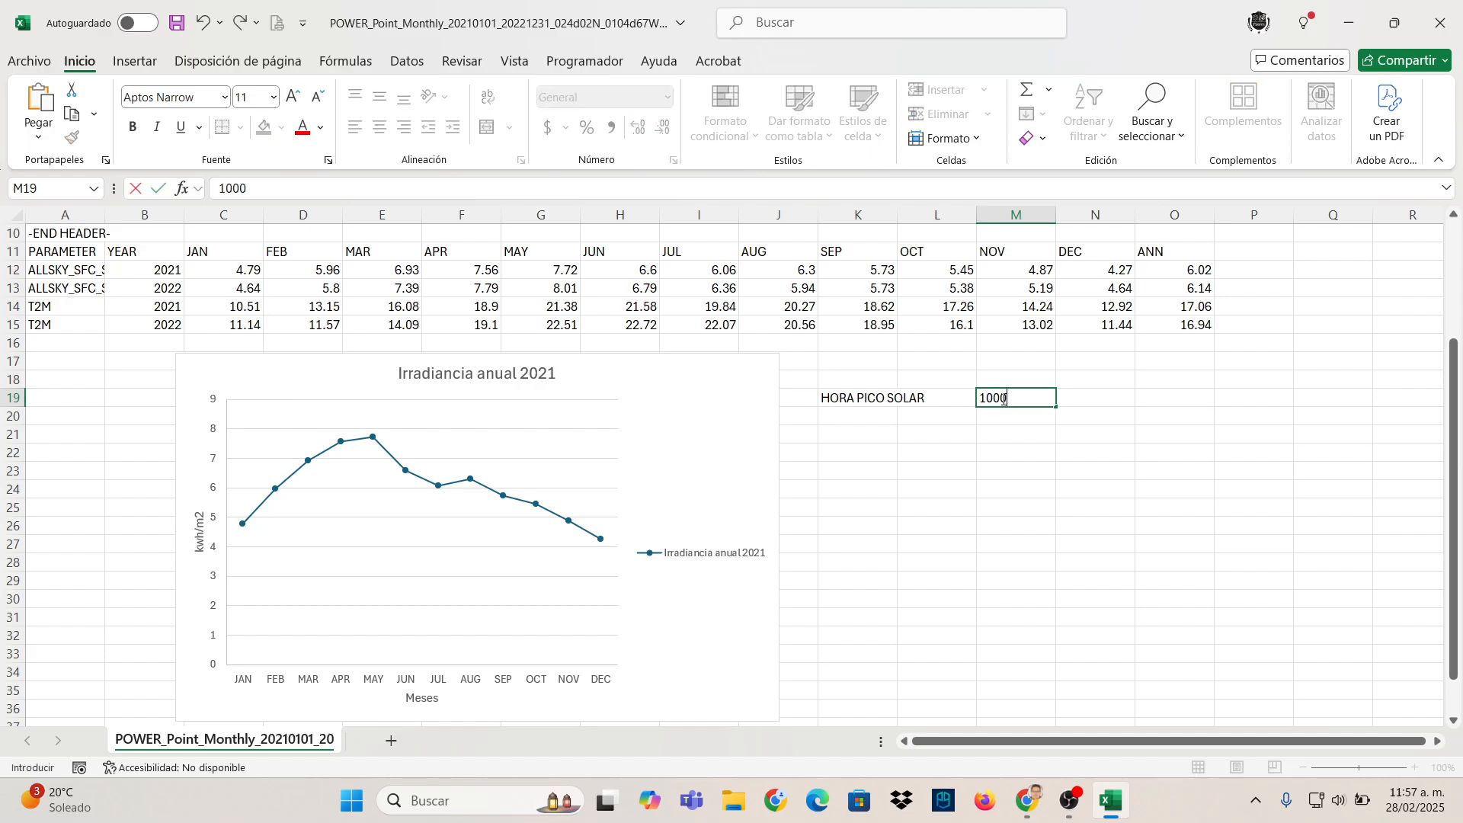
type("00 W/M2")
key("Return")
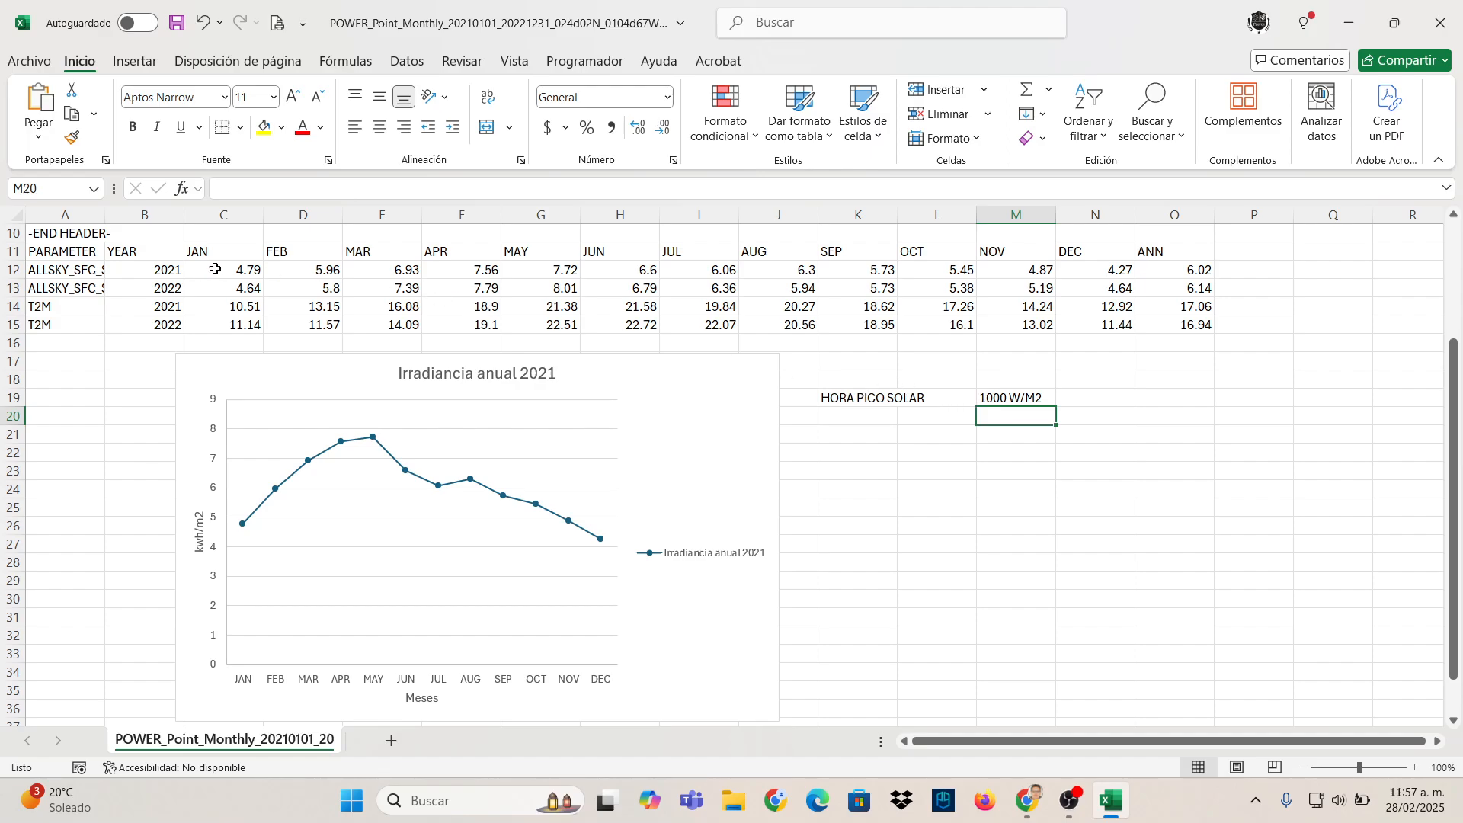
- Make the January to December 2021 irradiance values in row 12 bold
left_click_drag(215, 271, 1119, 273)
left_click(133, 127)
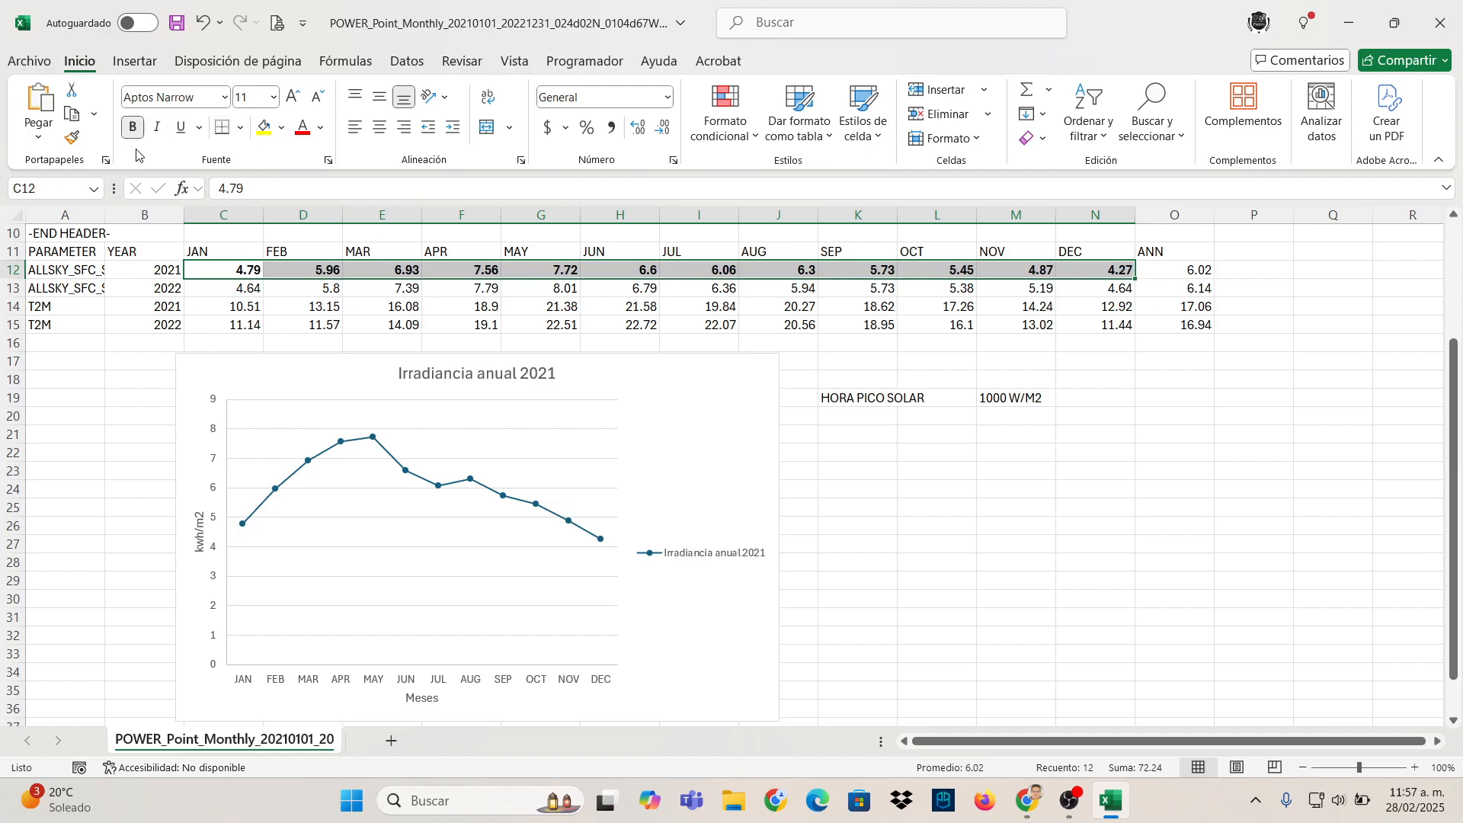
left_click(221, 271)
- Examine the monthly 2021 irradiance values against the peak sun hour definition, going through the months from January to July
scroll(220, 275, "up", 1)
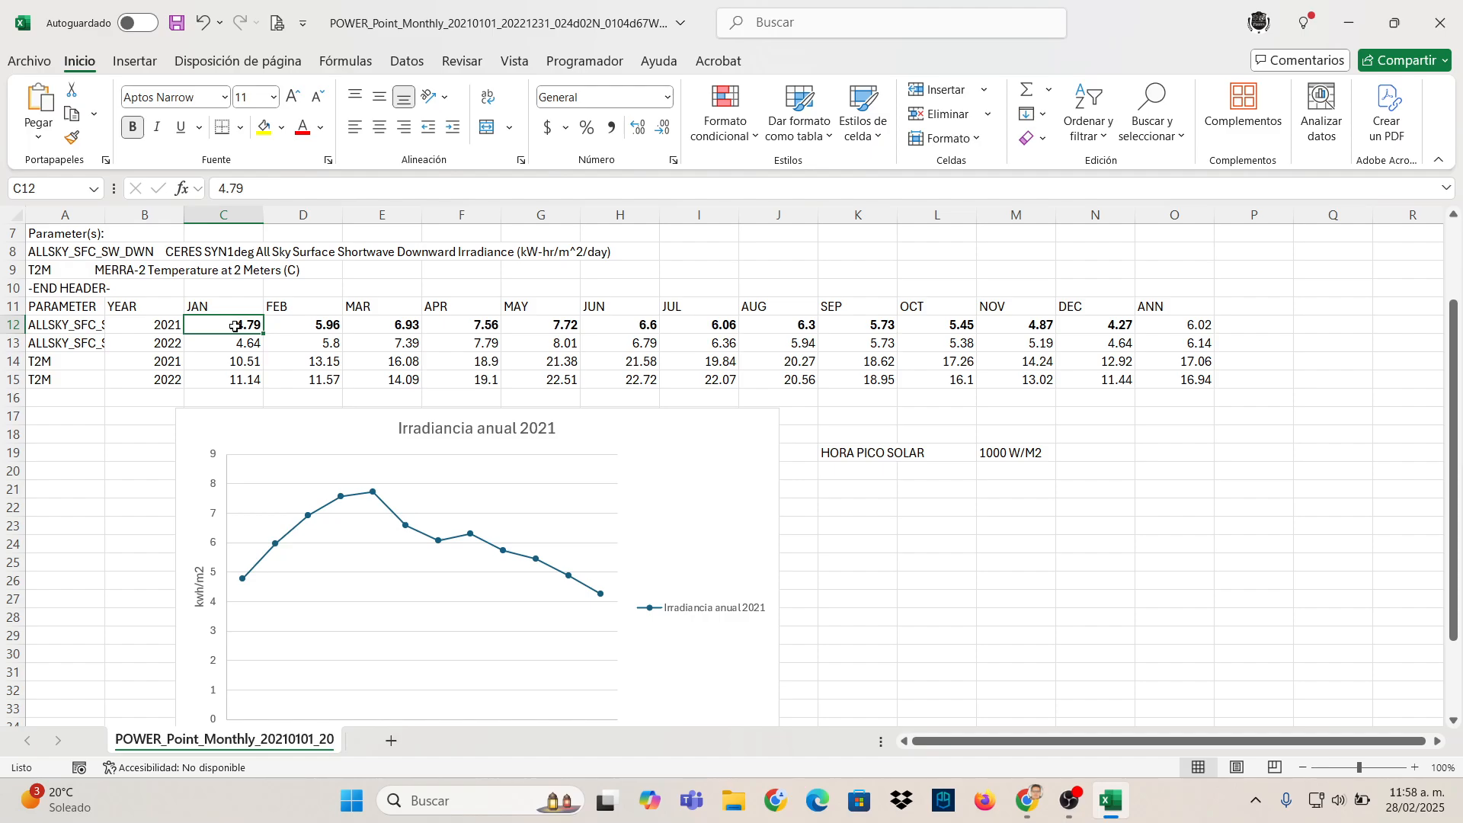
left_click_drag(237, 324, 1067, 326)
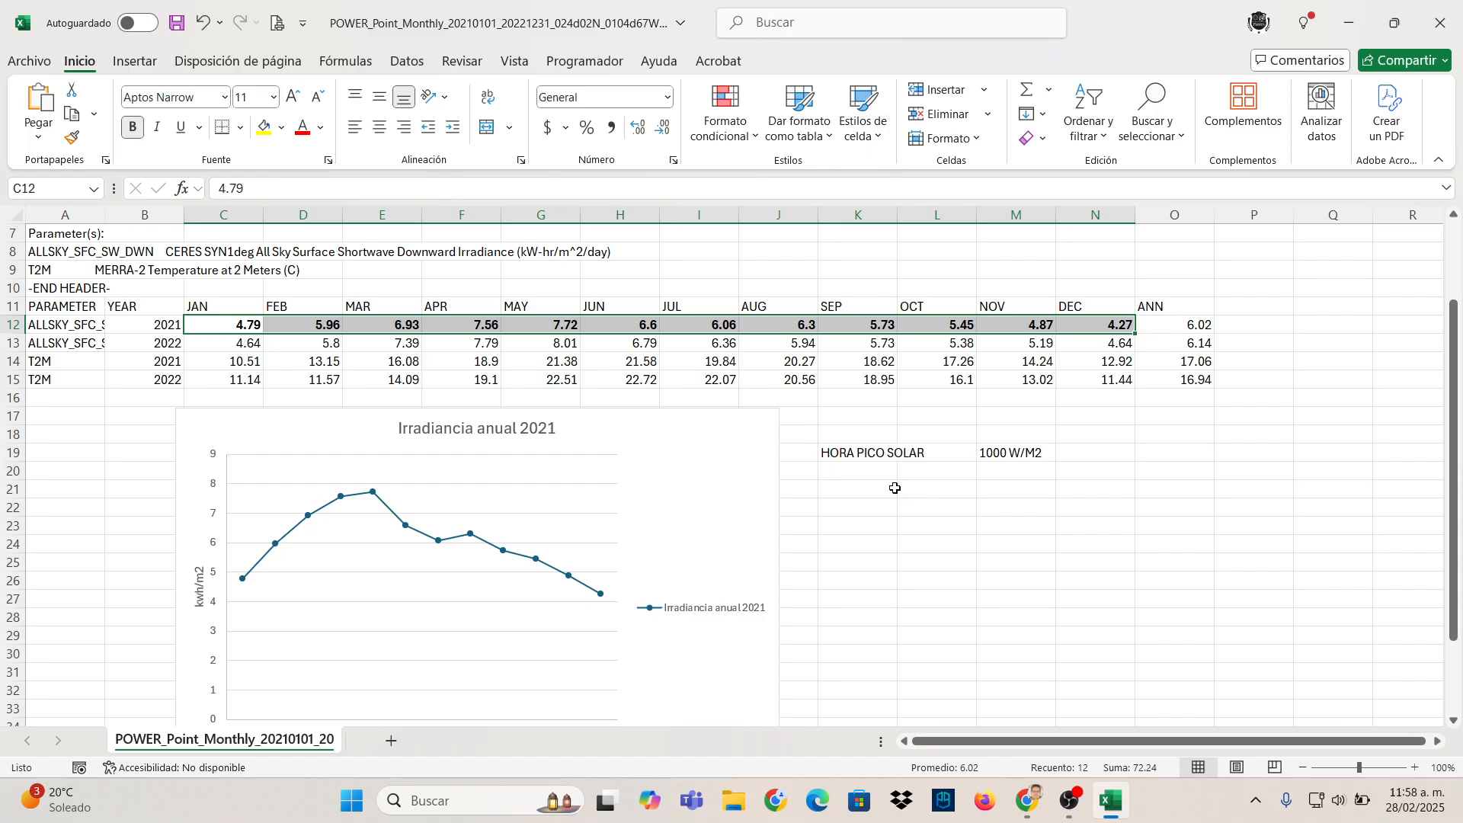
left_click(869, 455)
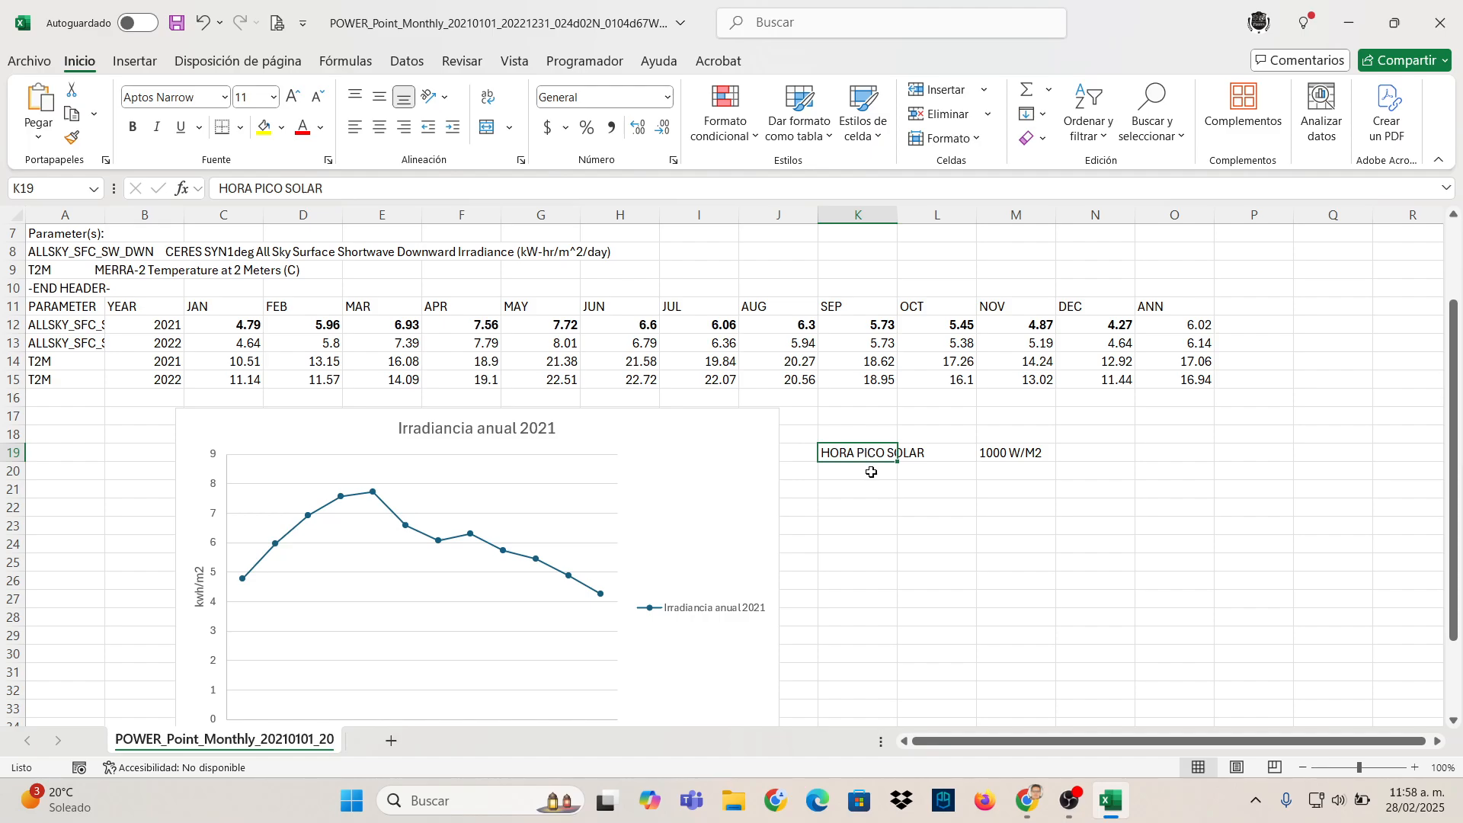
left_click(244, 320)
left_click(302, 321)
left_click(368, 325)
left_click(480, 325)
left_click(568, 324)
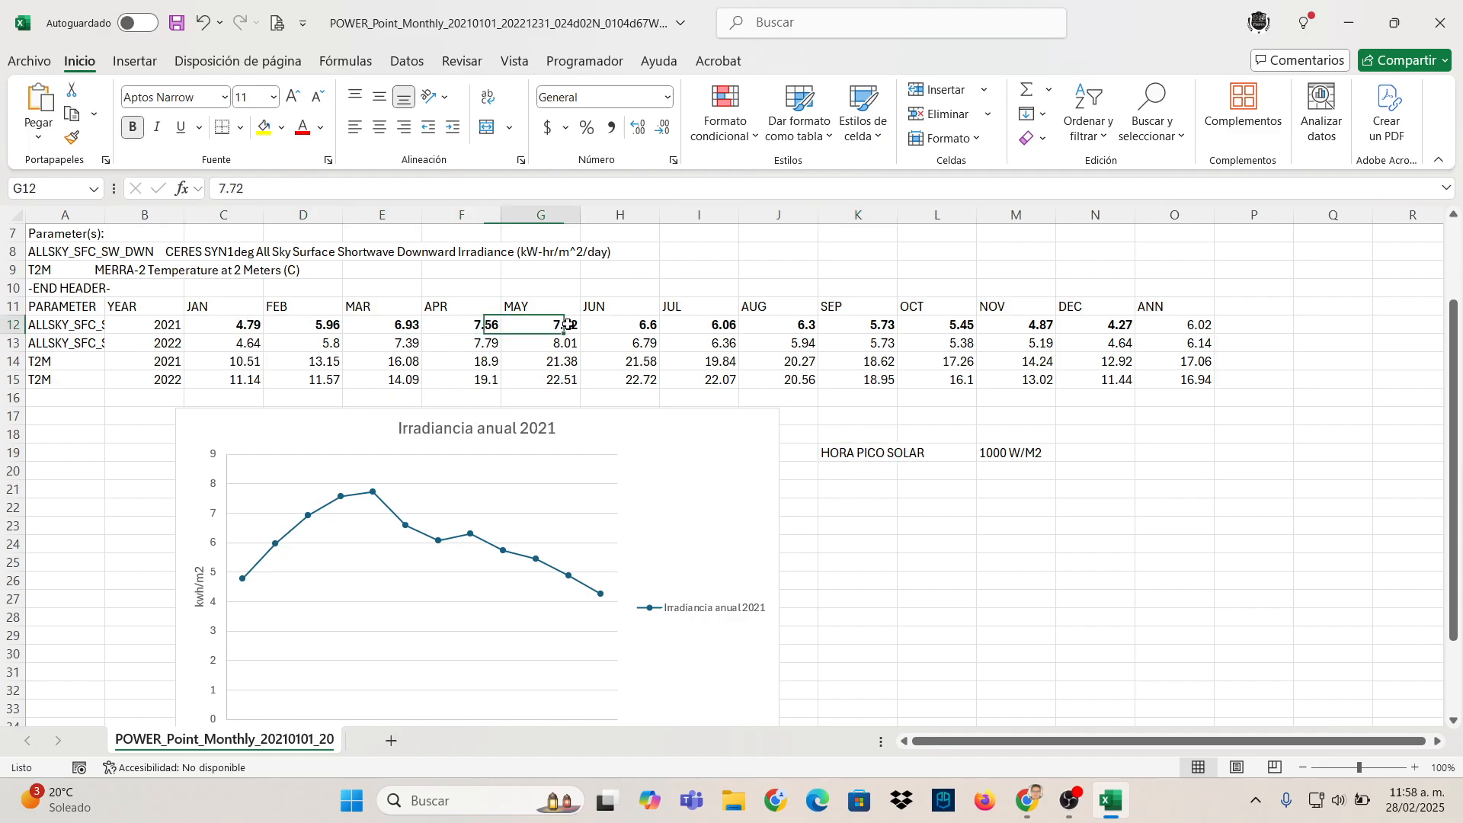
left_click(640, 325)
left_click(702, 325)
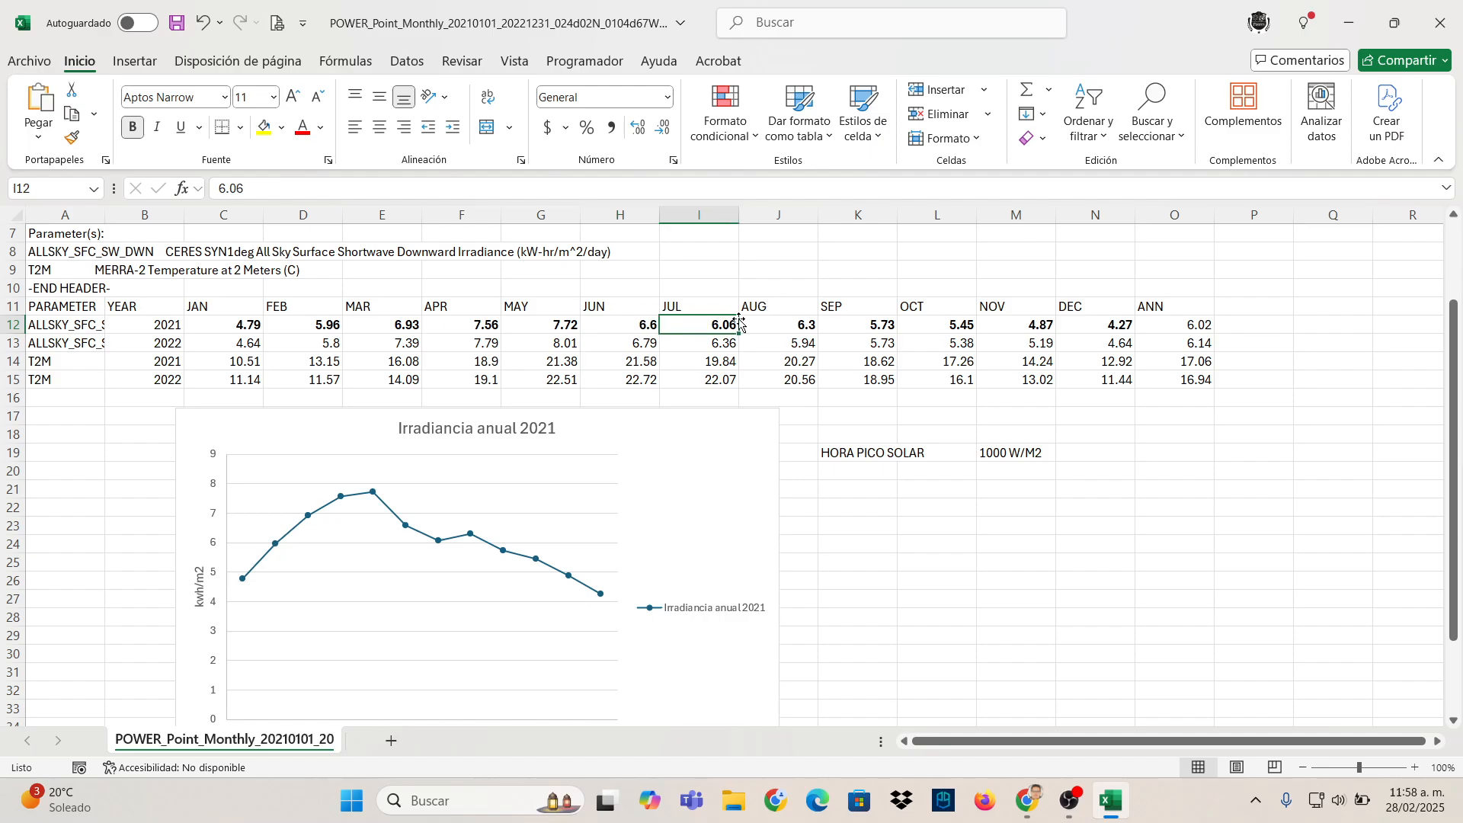
left_click(224, 328)
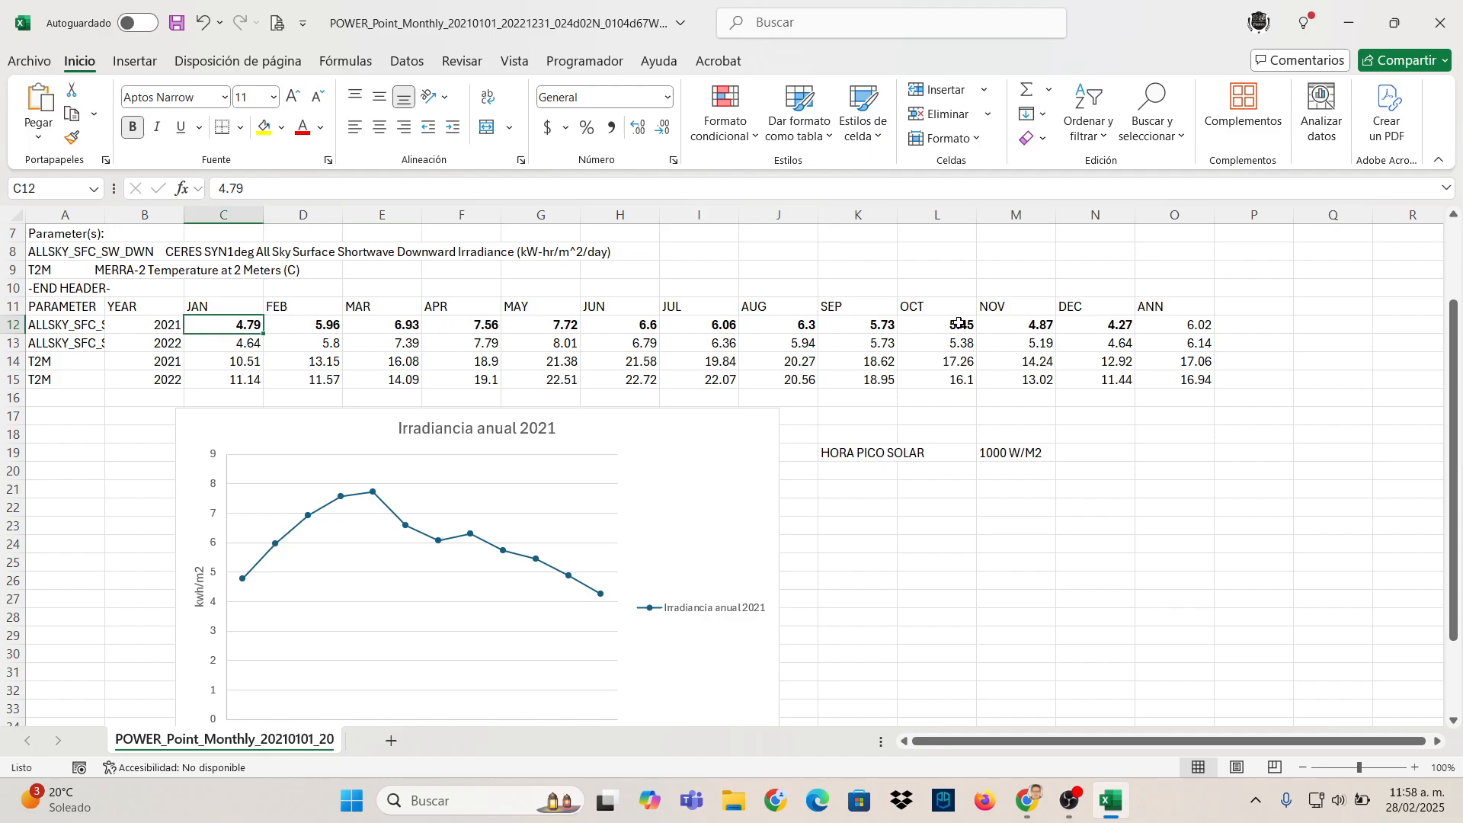